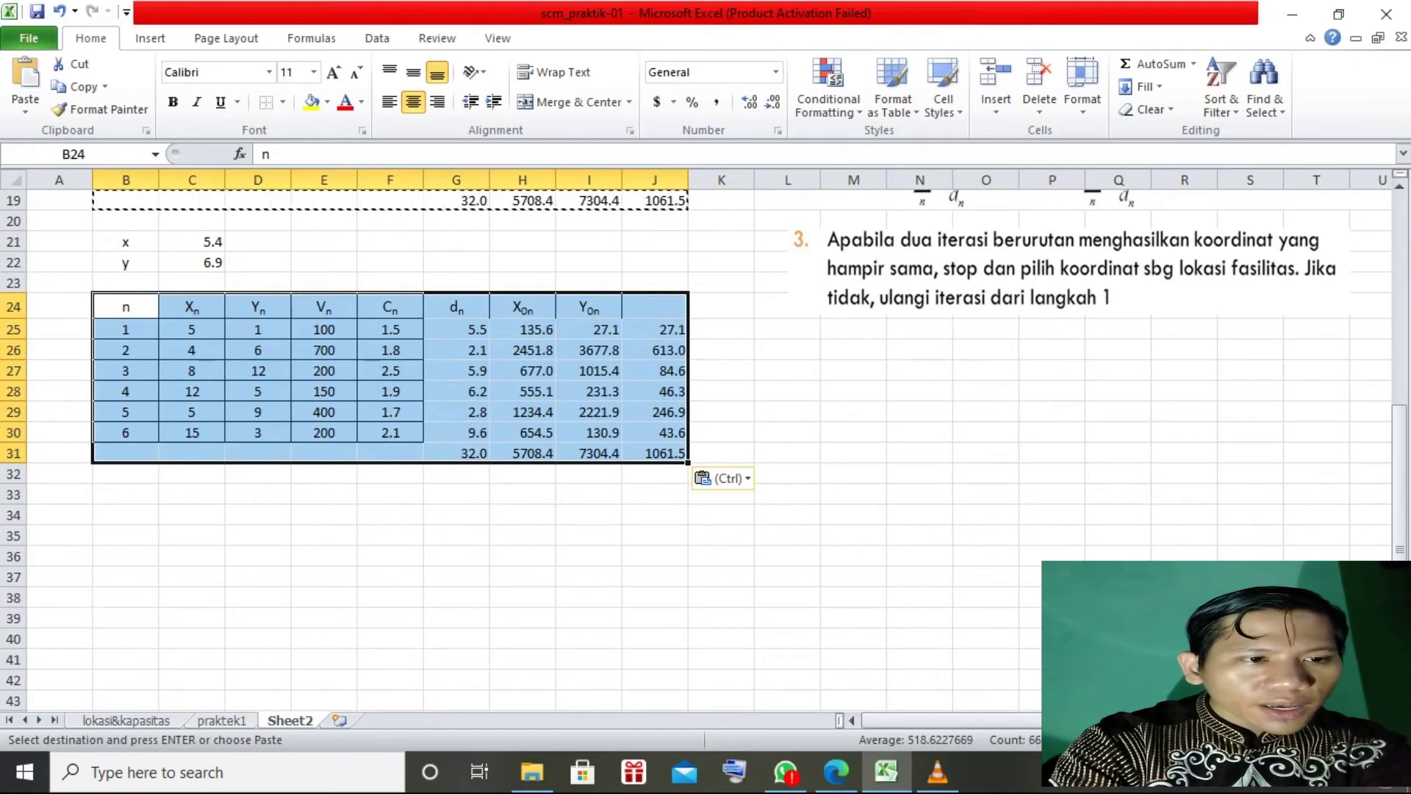
Step: Copy the x and y labels from B21:B22 into B33:B34 below the second iteration table
{"action": "left_click", "coordinate": [125, 494]}
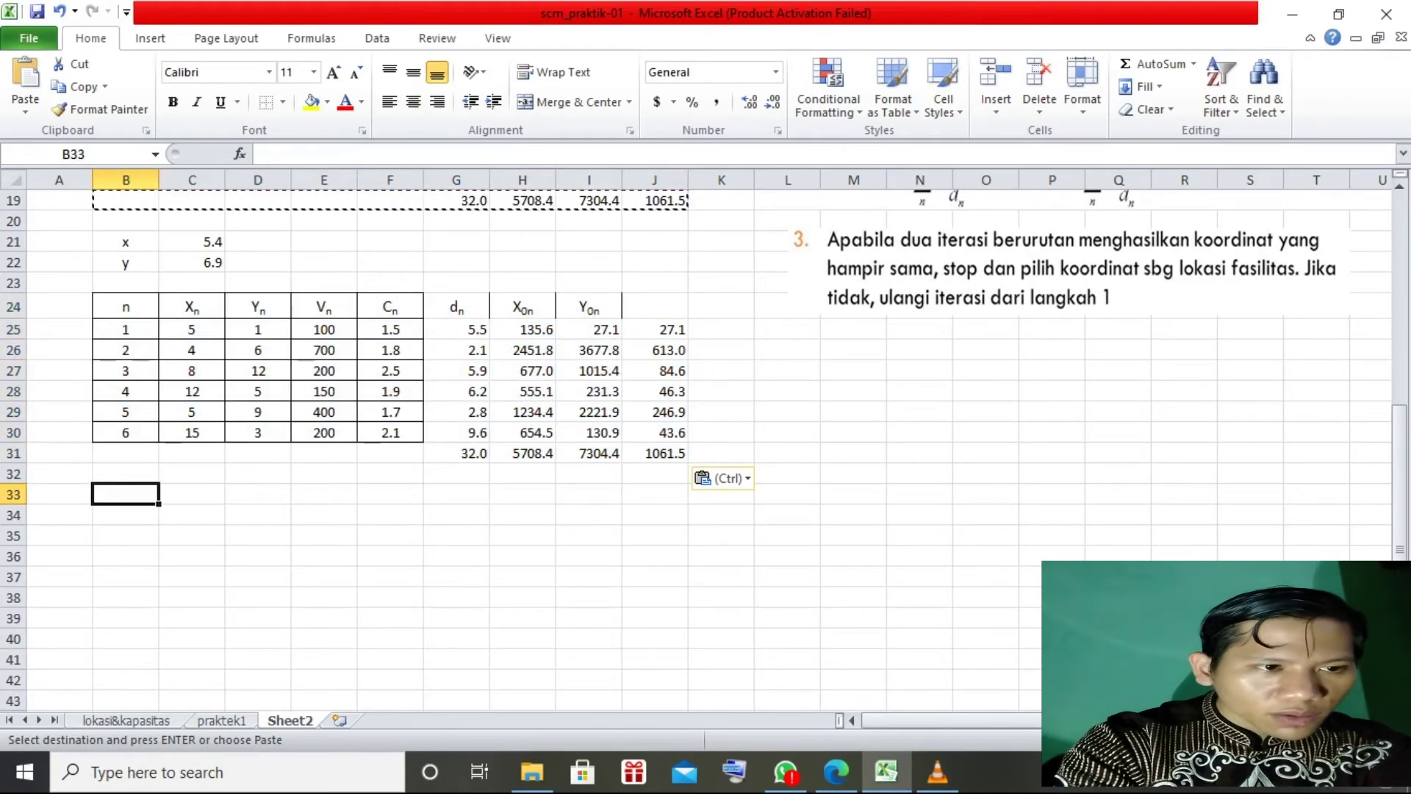
{"action": "left_click_drag", "start_coordinate": [125, 242], "coordinate": [125, 262]}
{"action": "key", "text": "ctrl+c"}
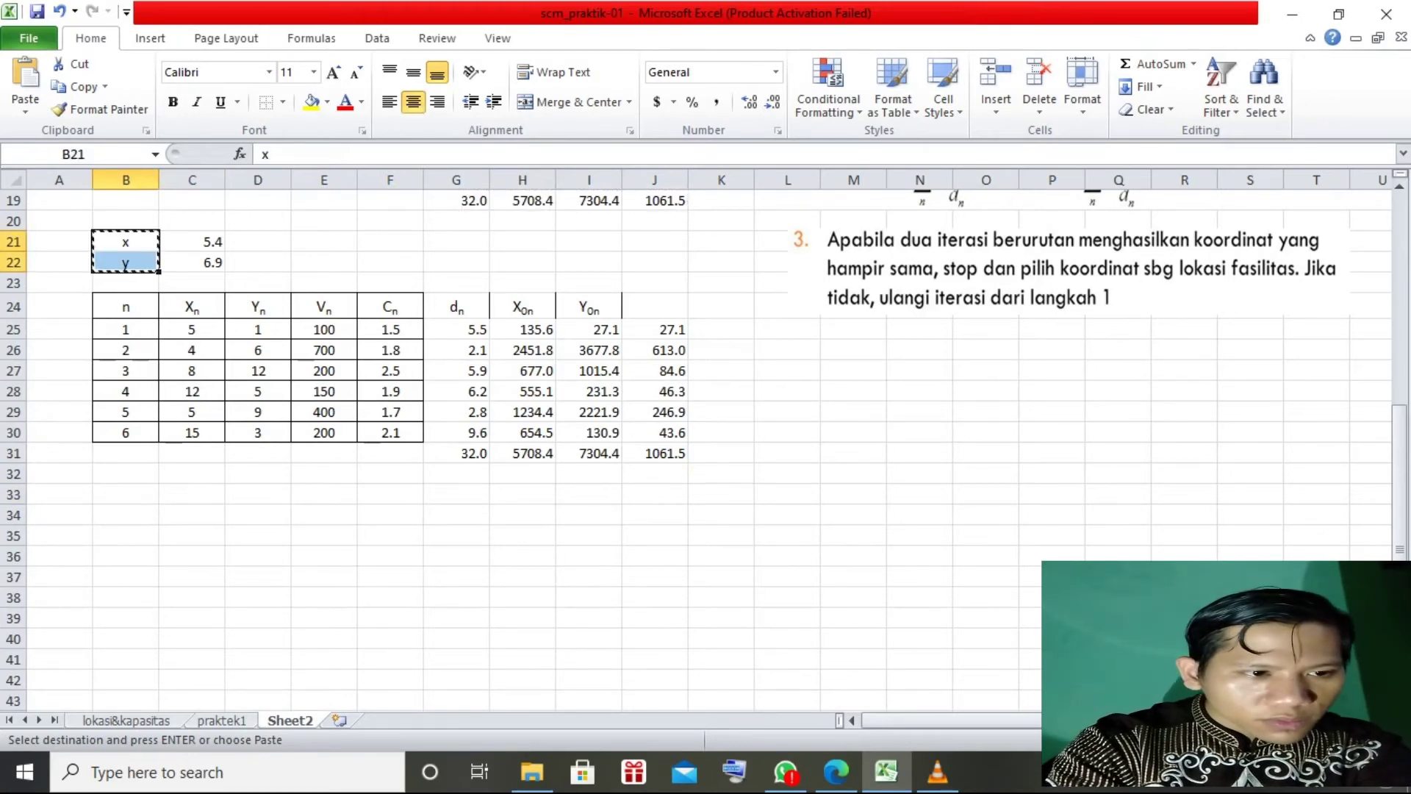
{"action": "left_click", "coordinate": [125, 495]}
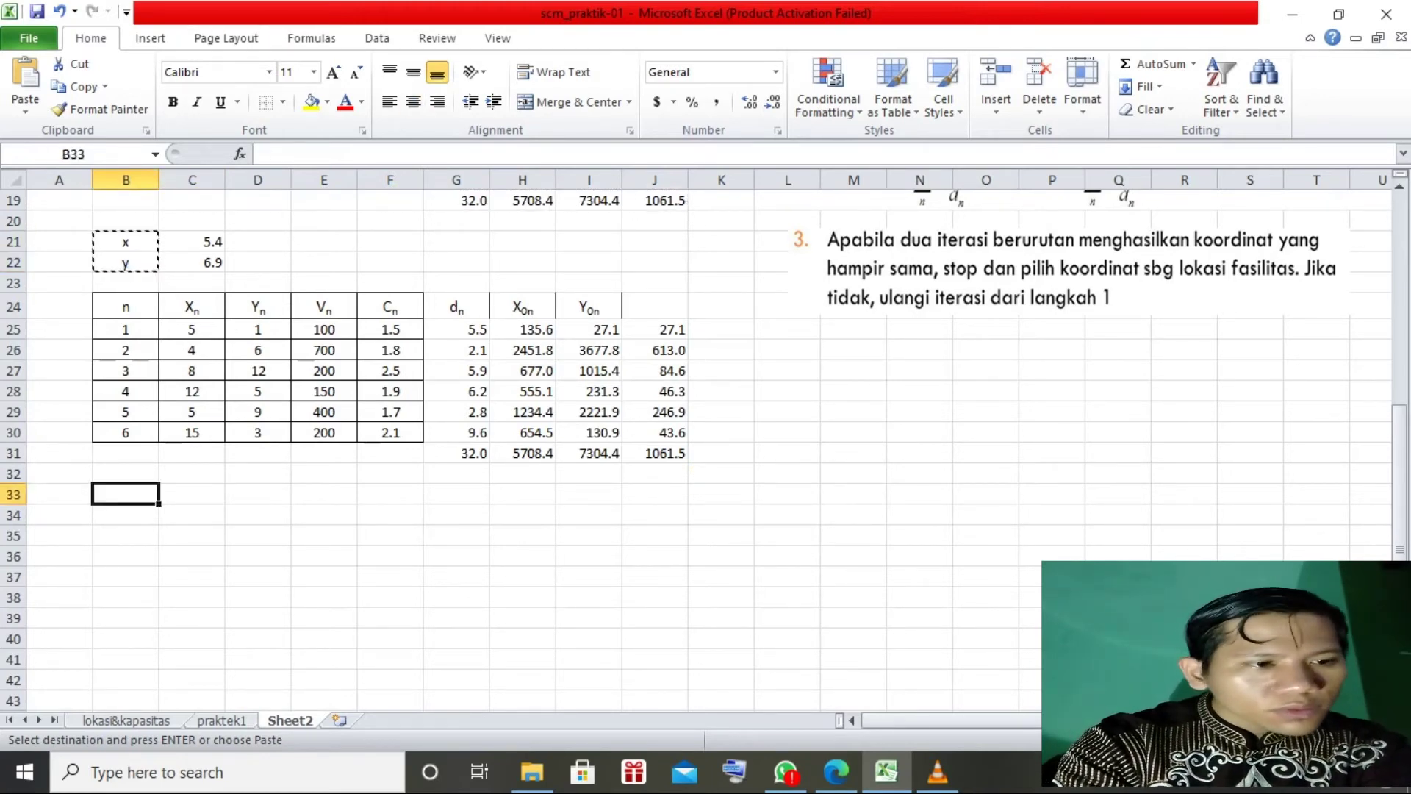
{"action": "key", "text": "Return"}
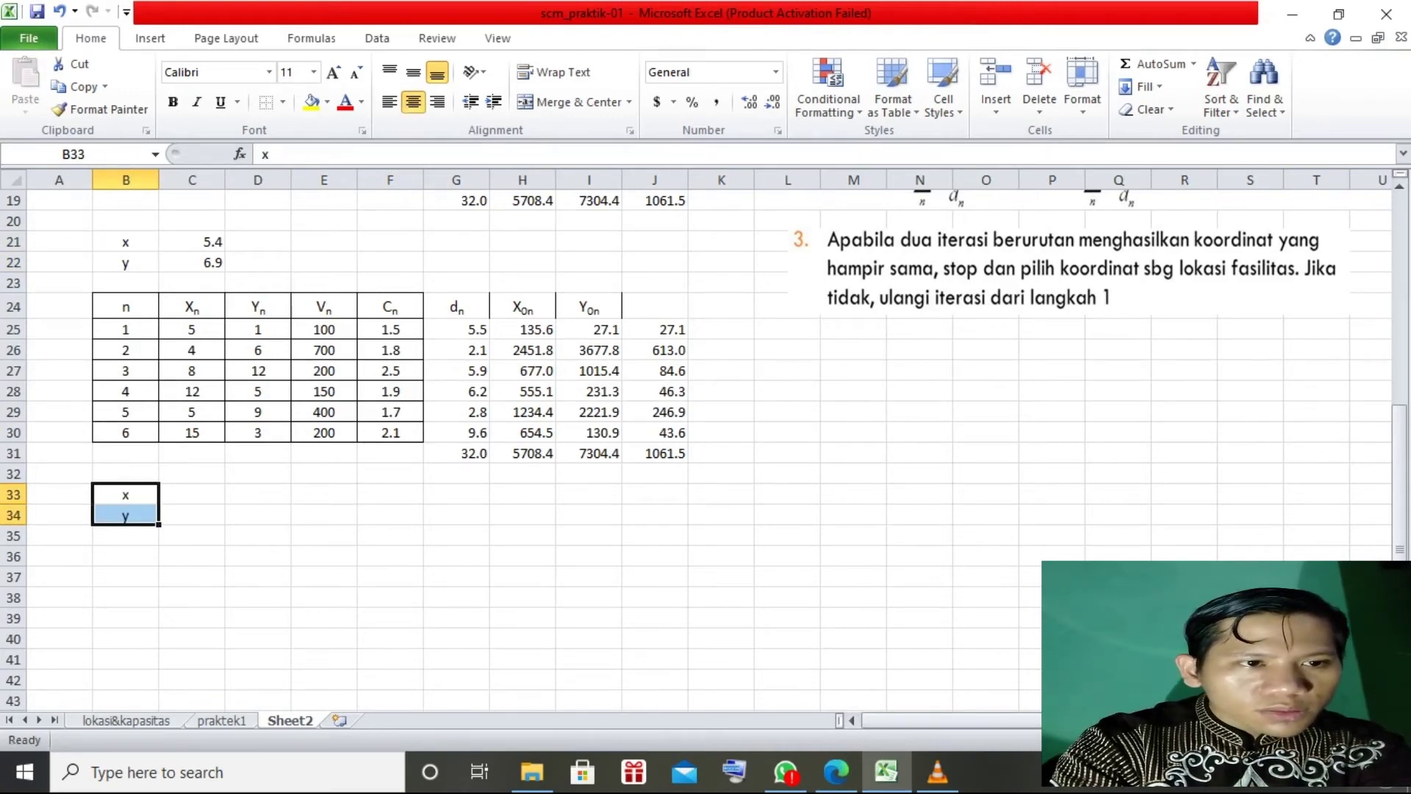
Step: Replace the starting-coordinate references in the G25 distance formula with C21 for x and C22 for y
{"action": "left_click", "coordinate": [456, 330]}
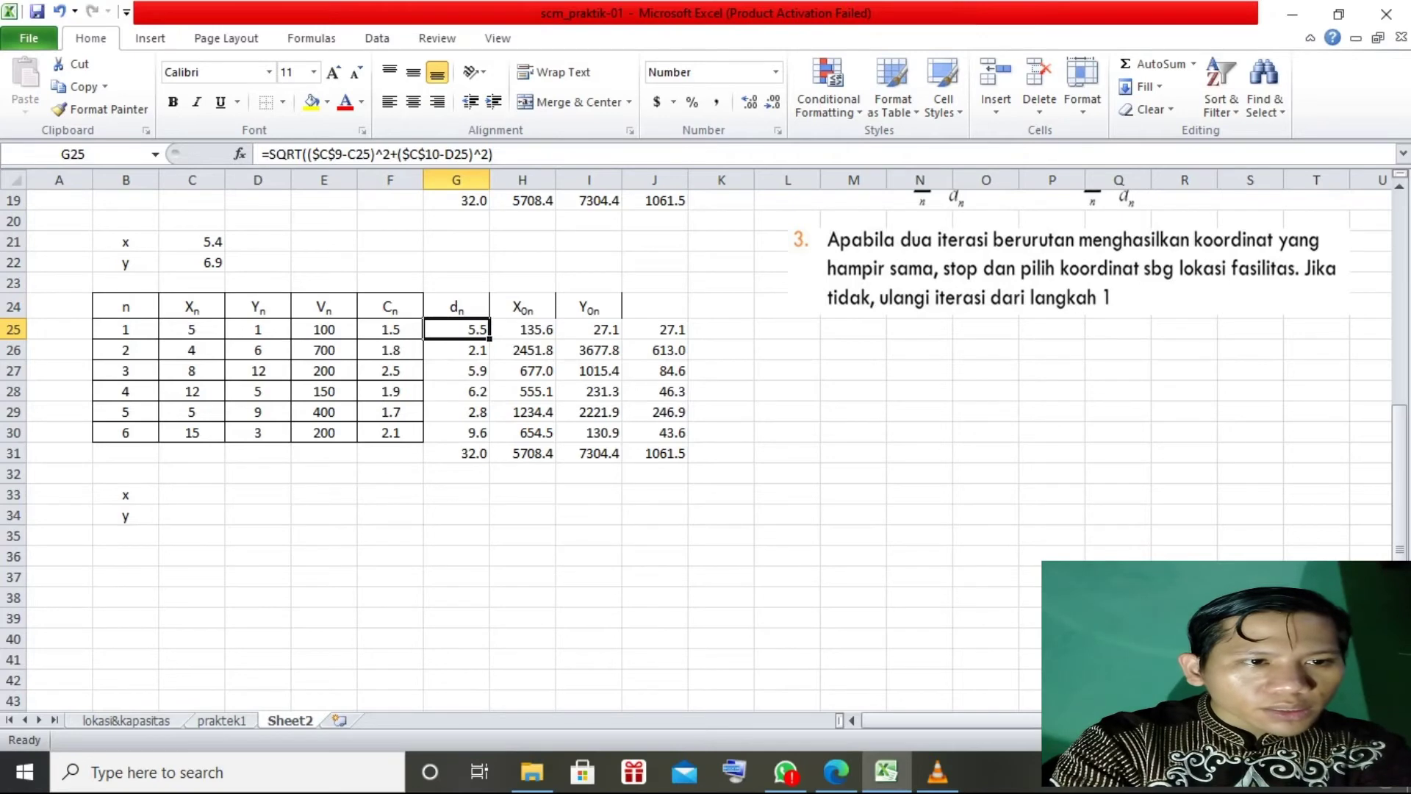
{"action": "double_click", "coordinate": [328, 154]}
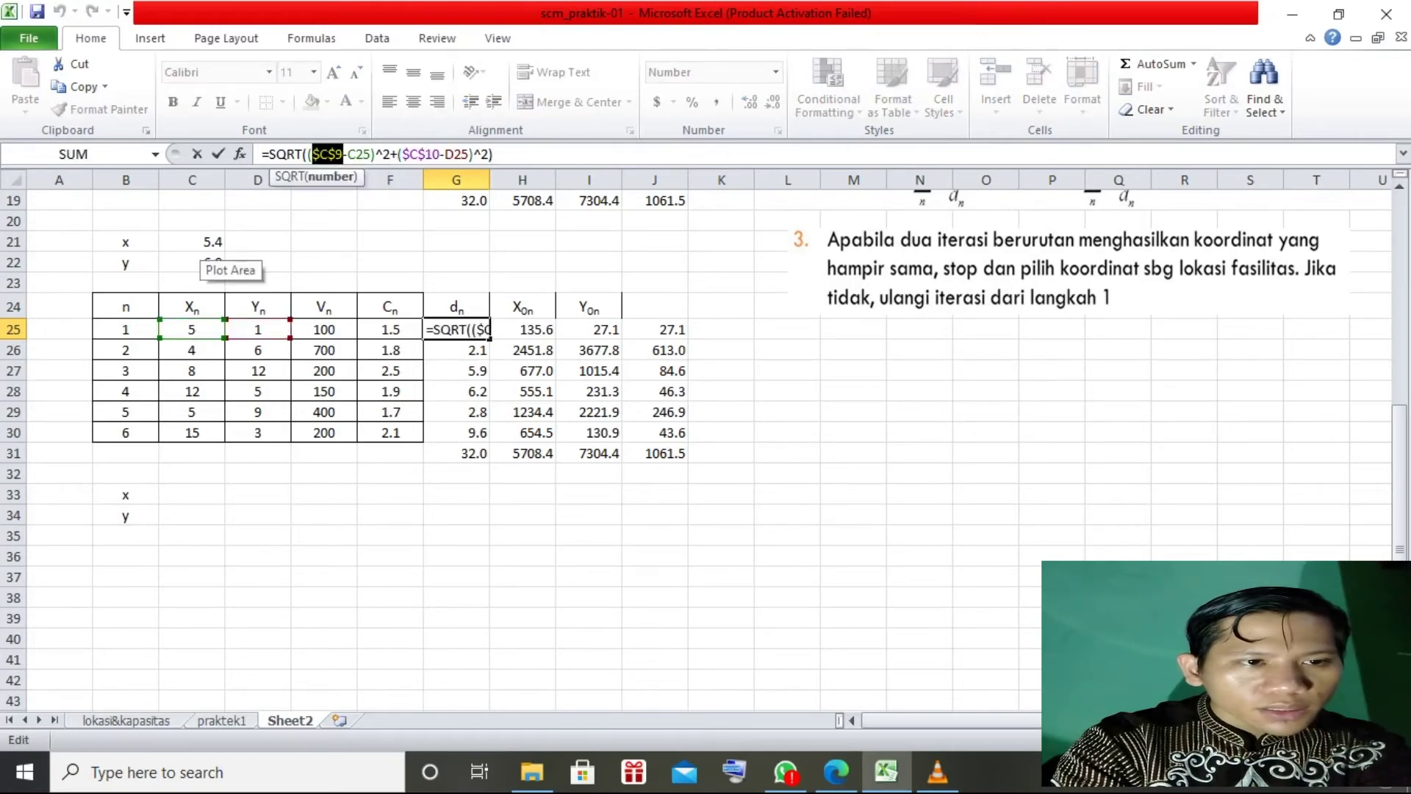
{"action": "left_click", "coordinate": [210, 242]}
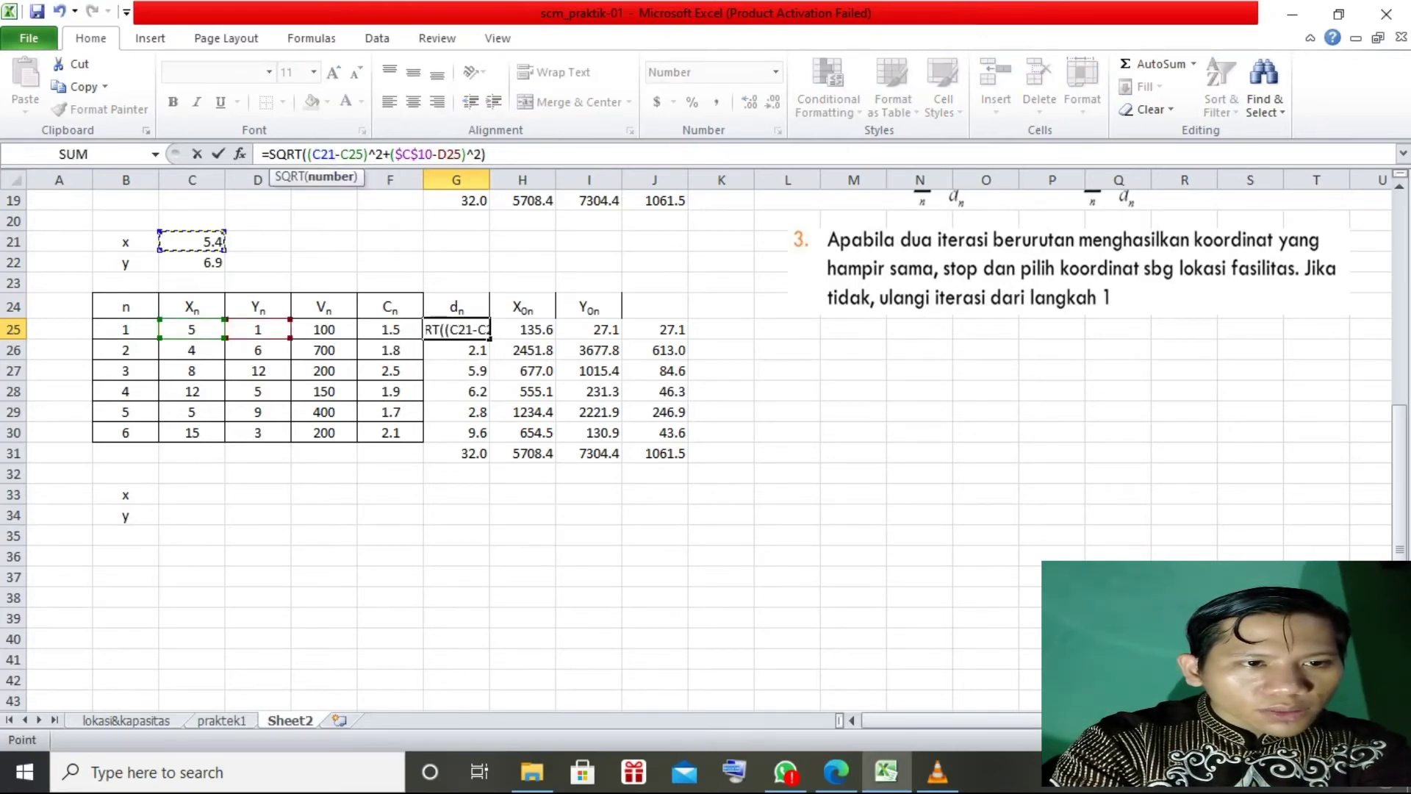
{"action": "double_click", "coordinate": [414, 154]}
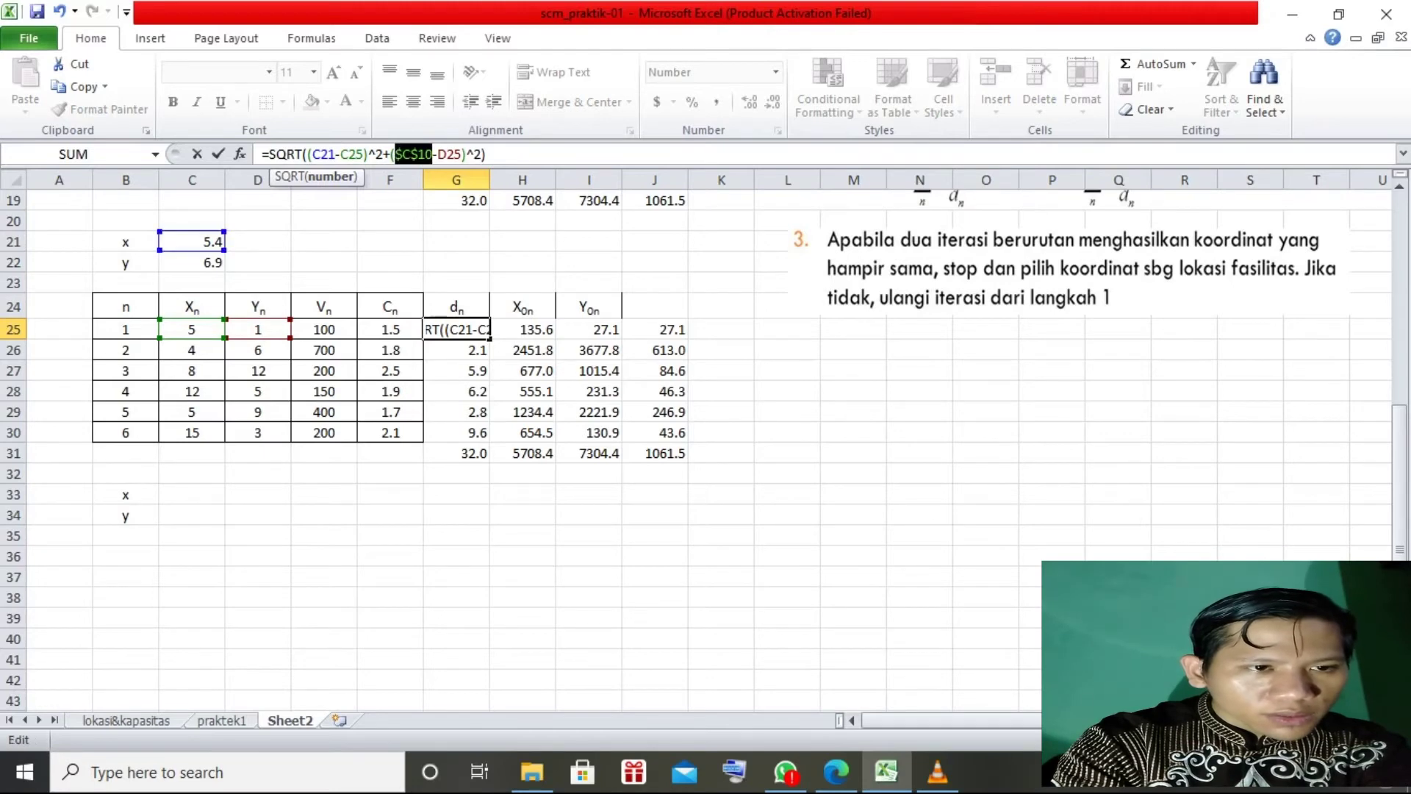
{"action": "left_click", "coordinate": [209, 263]}
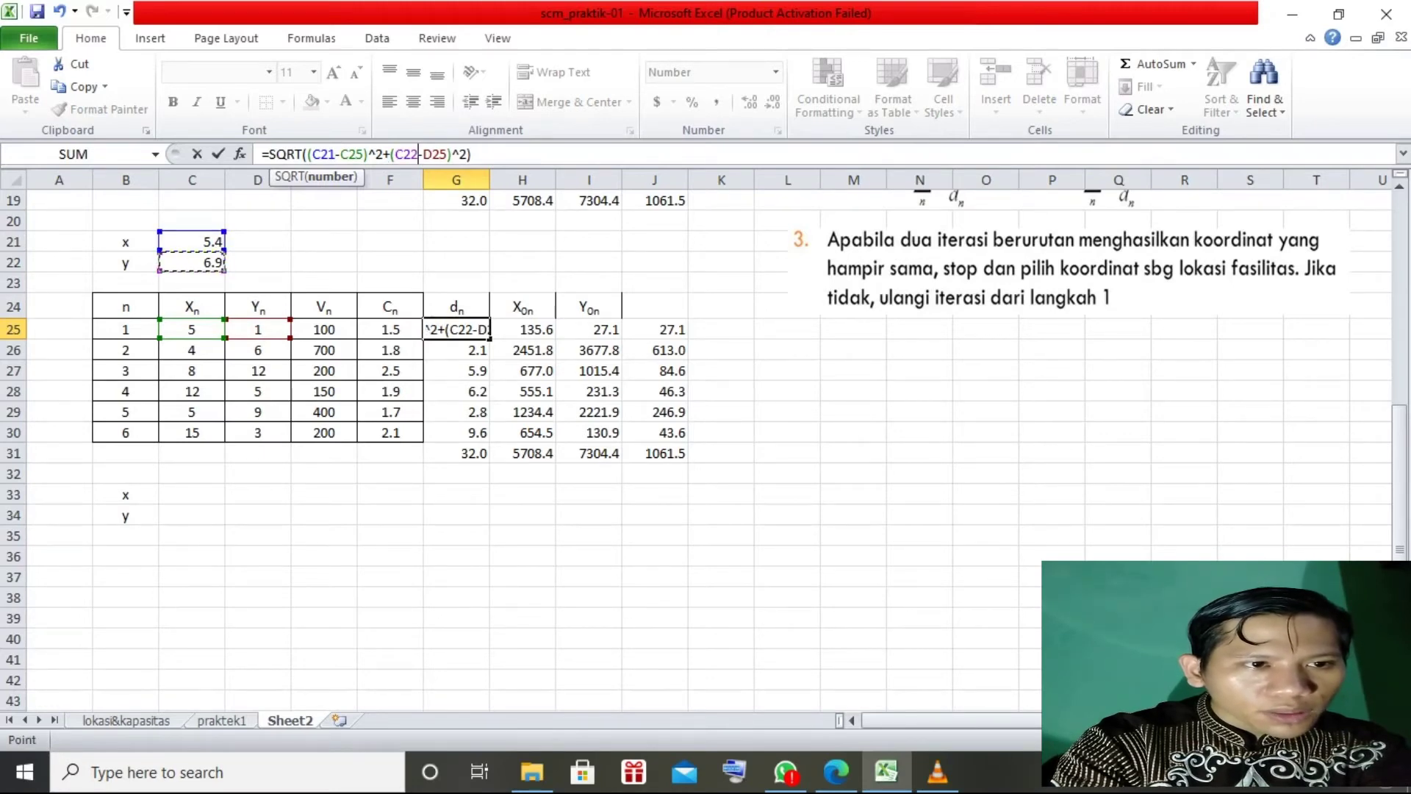
Step: Make the C21 and C22 references in G25 absolute ($C$21, $C$22) and fill the distance formula down to G30
{"action": "left_click", "coordinate": [313, 154]}
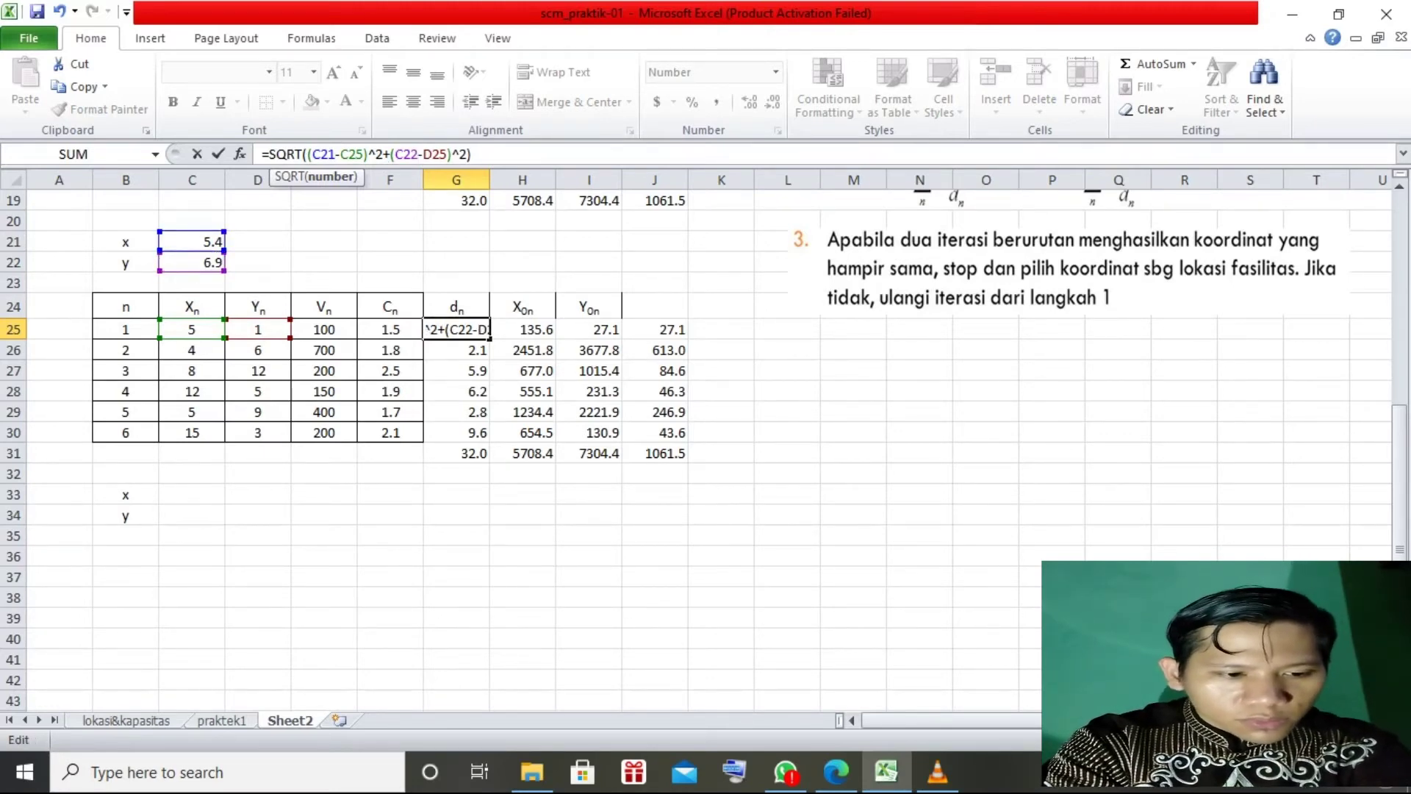
{"action": "type", "text": "$"}
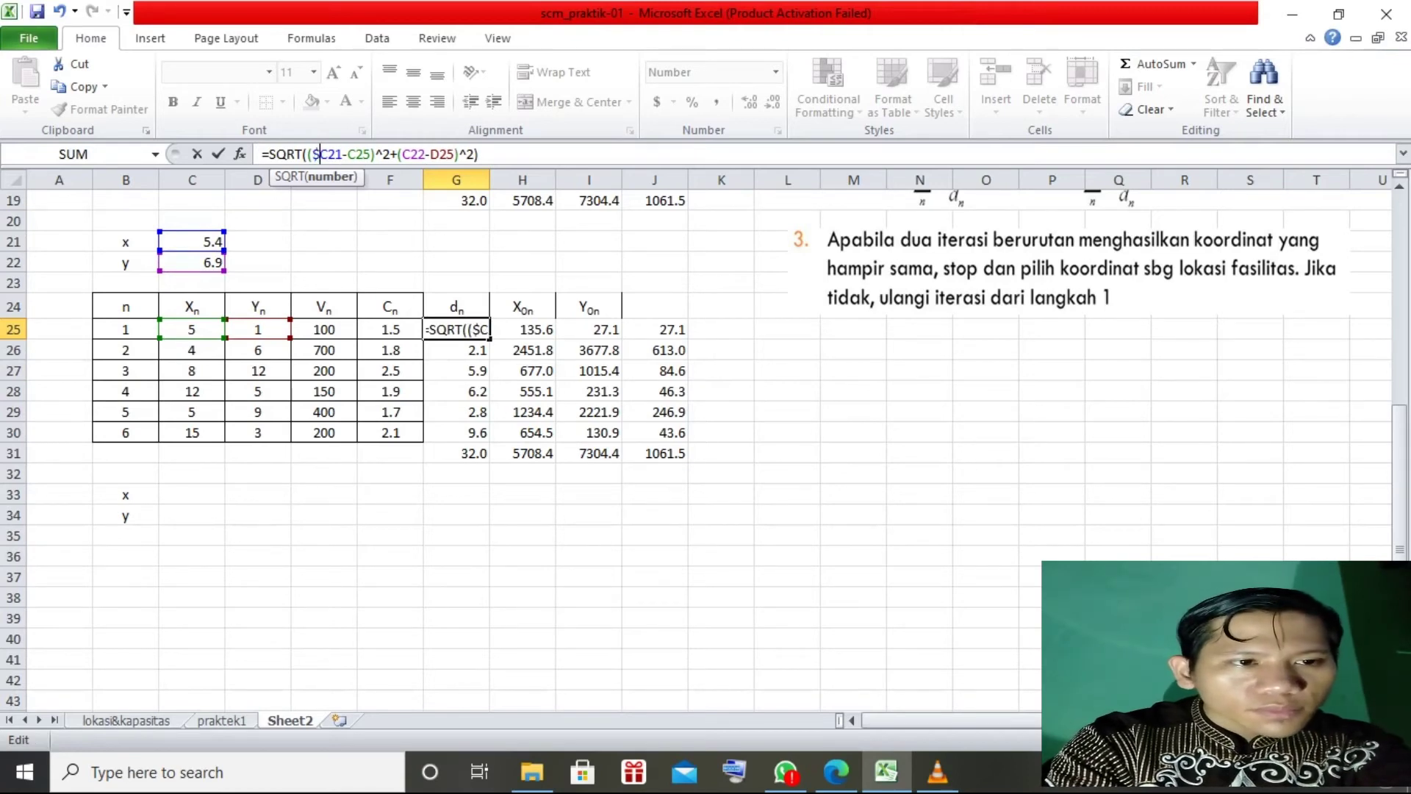
{"action": "key", "text": "Right"}
{"action": "type", "text": "$C"}
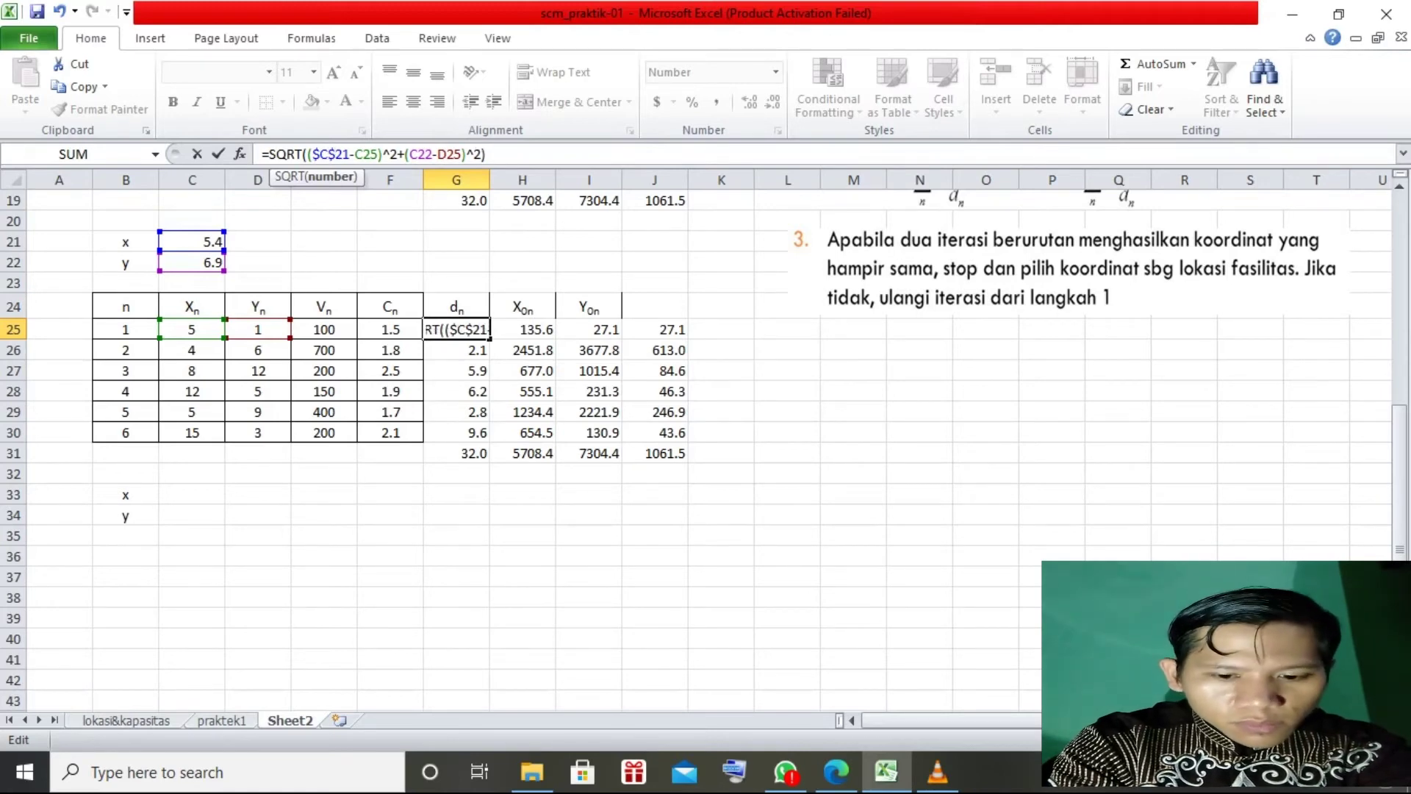
{"action": "type", "text": "$"}
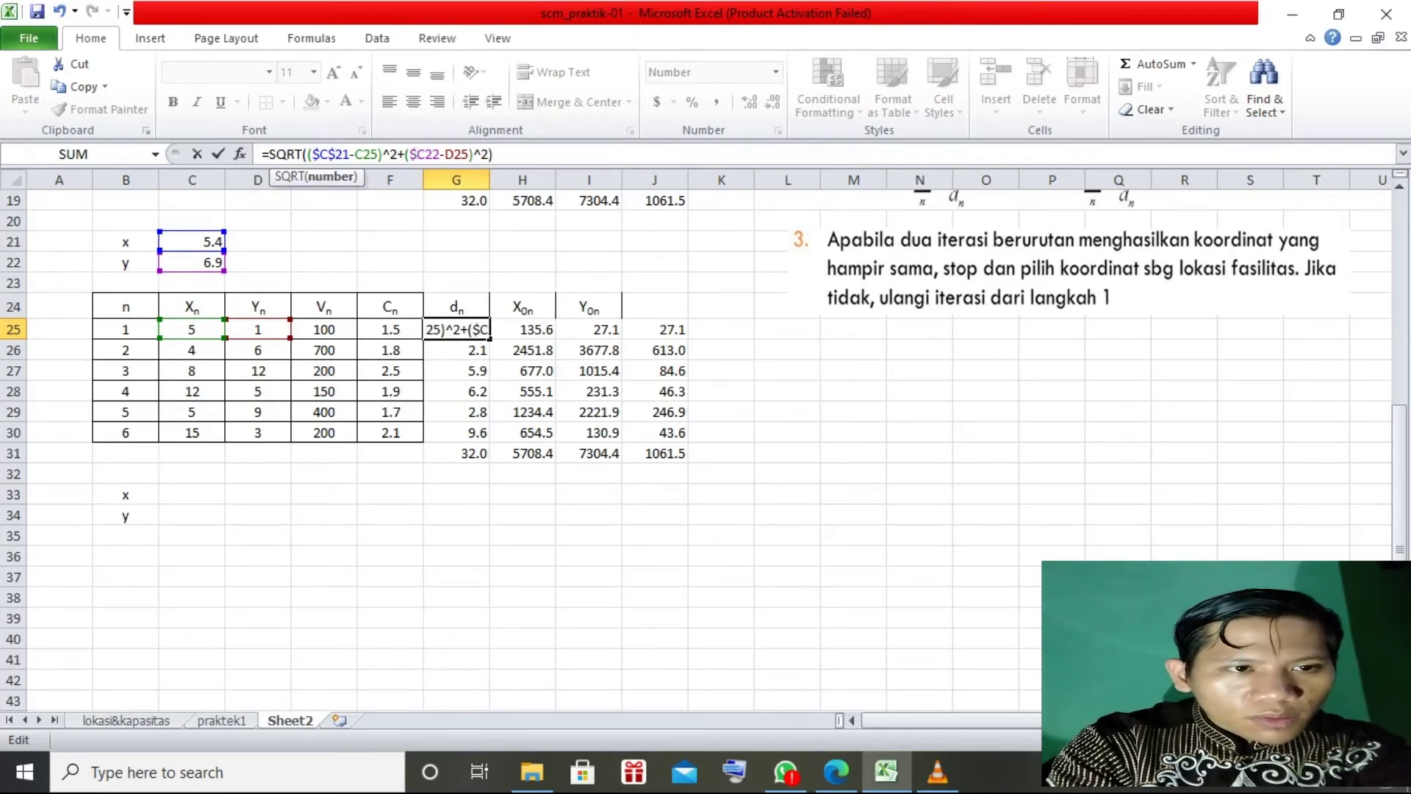
{"action": "key", "text": "Right"}
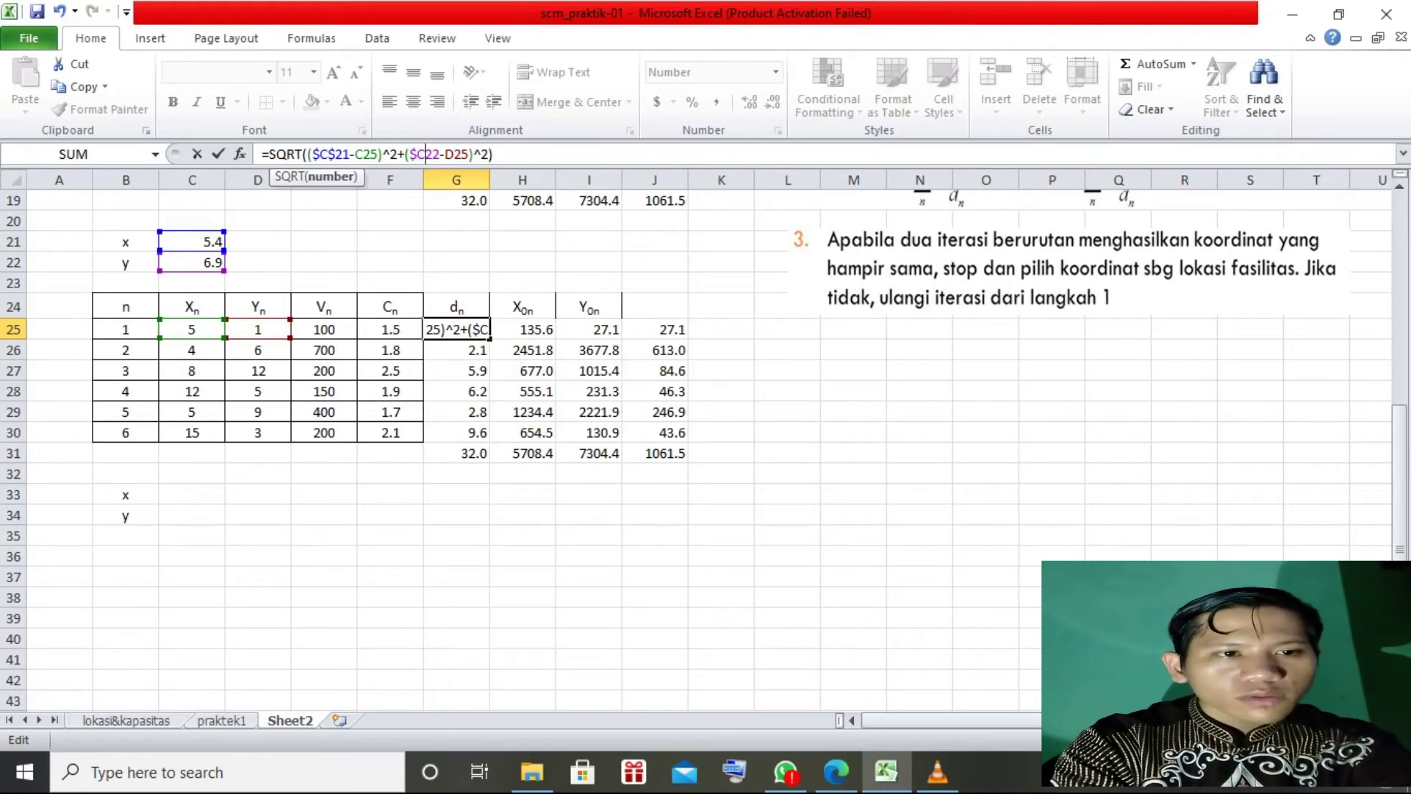
{"action": "type", "text": "$"}
{"action": "key", "text": "Return"}
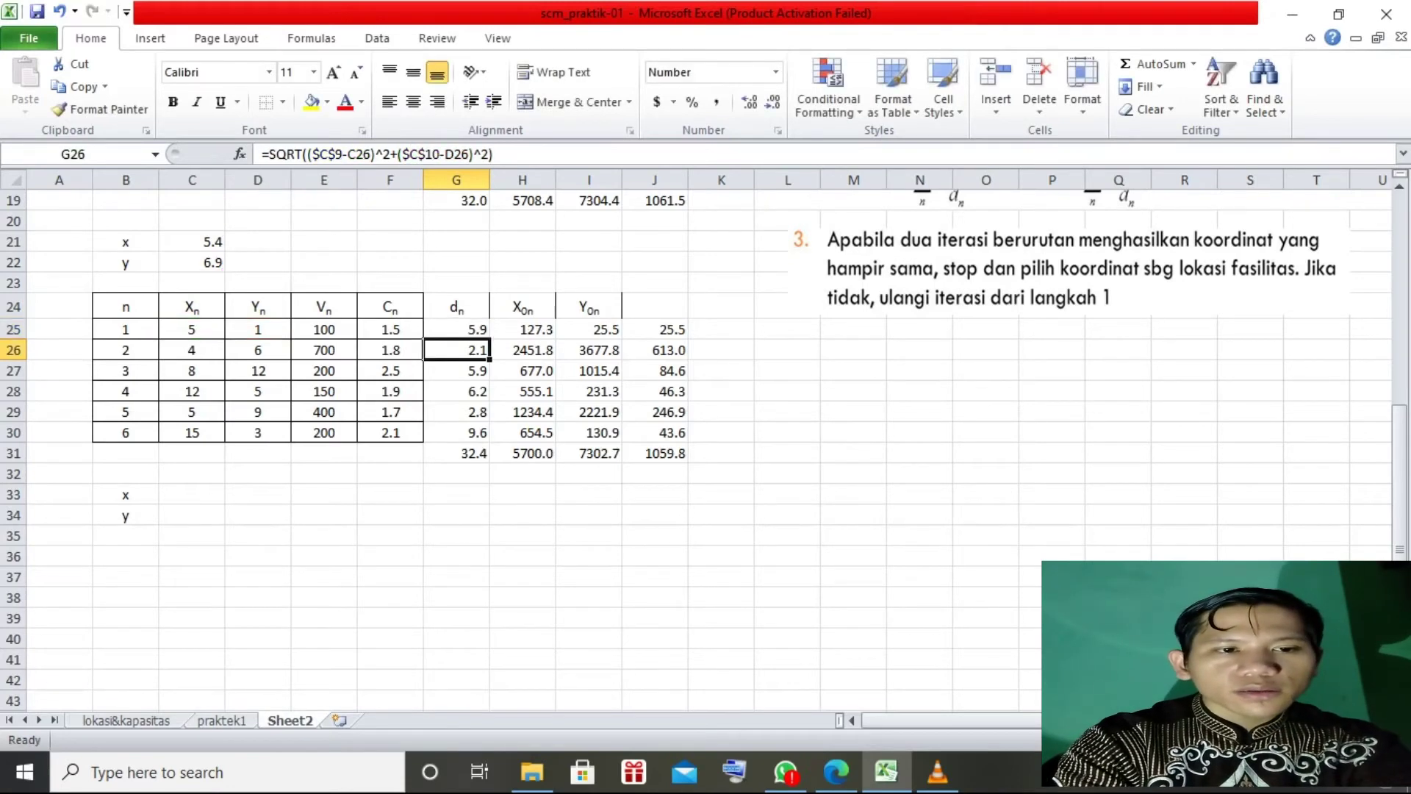
{"action": "left_click", "coordinate": [465, 330]}
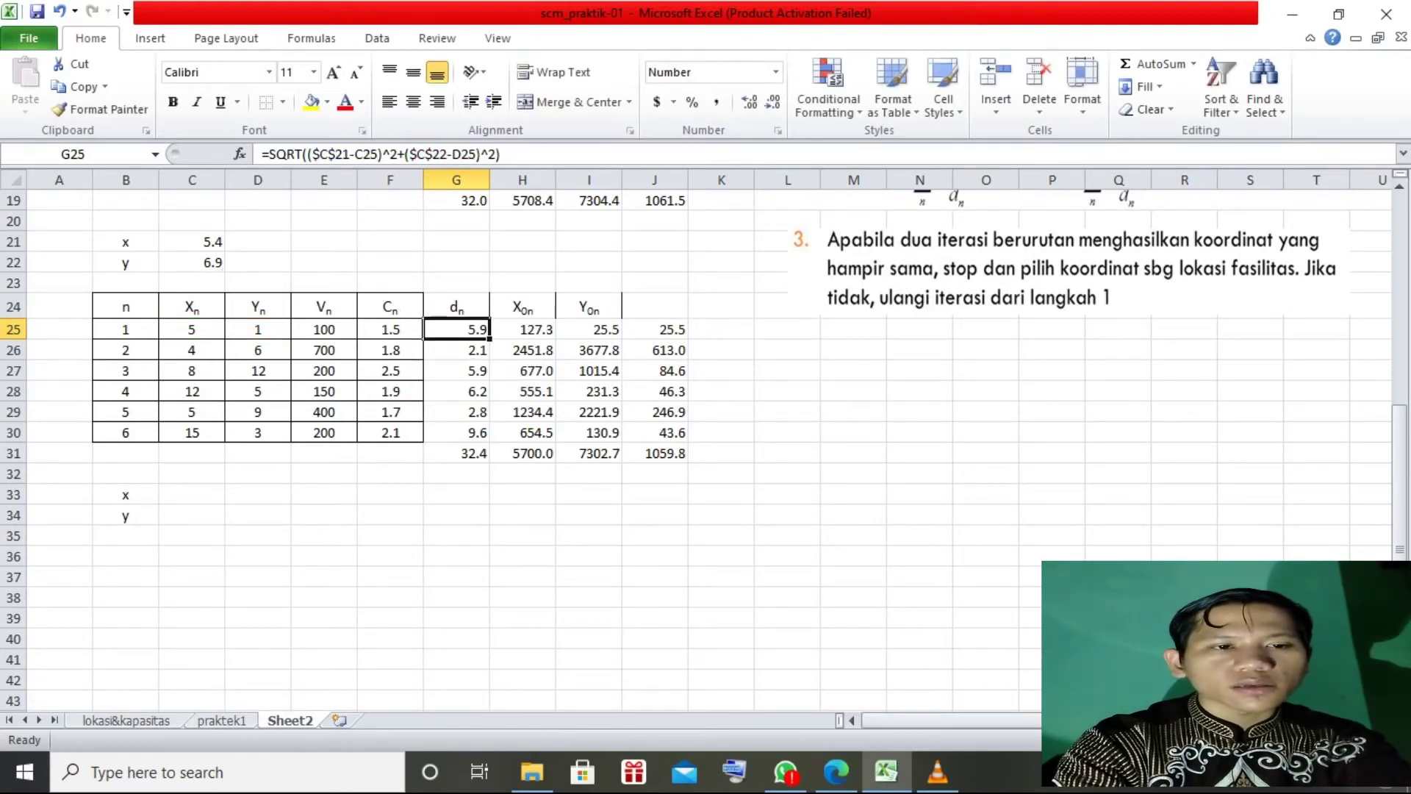
{"action": "left_click_drag", "start_coordinate": [489, 339], "coordinate": [488, 437]}
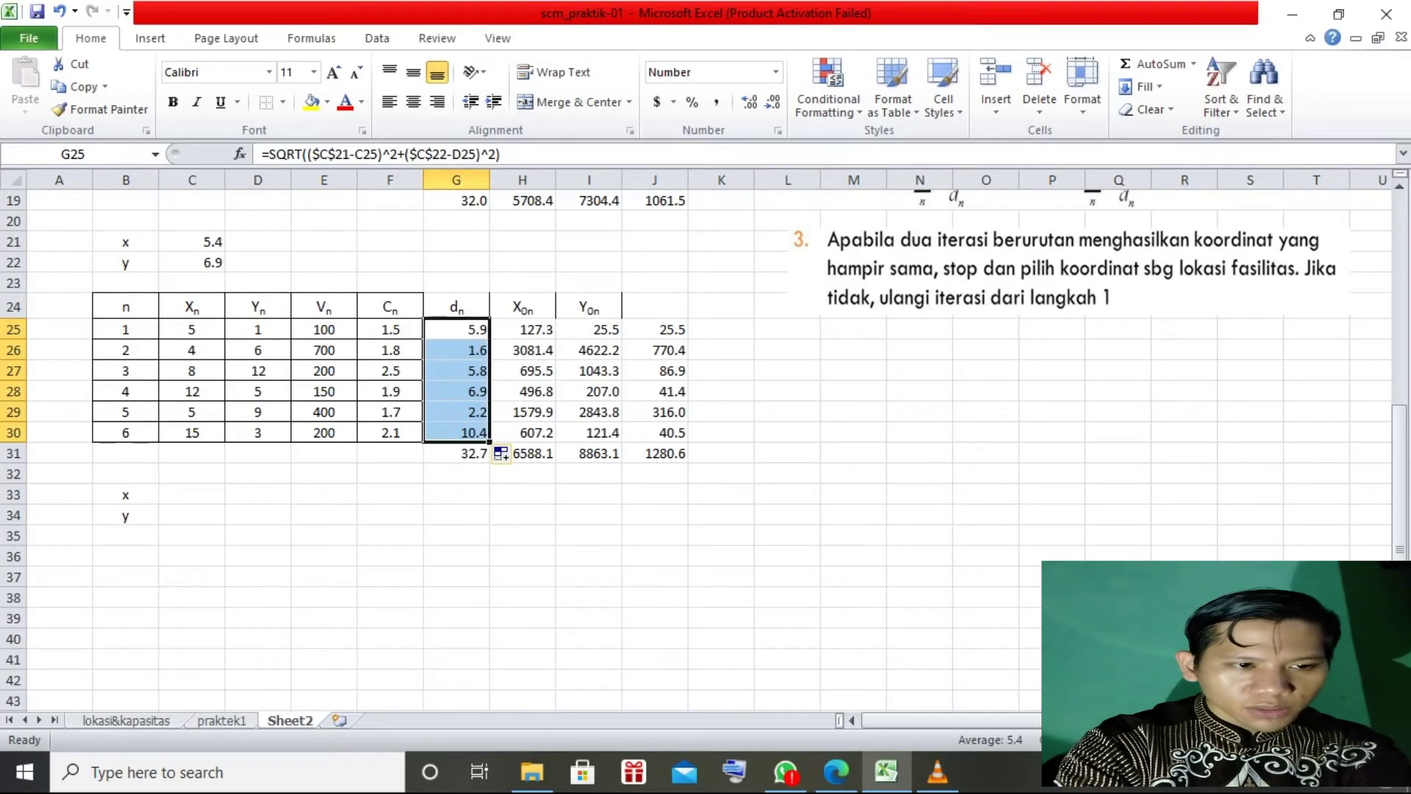
Step: Calculate the new coordinates, with x in C33 as =H31/J31 and y in C34 as =I31/J31
{"action": "left_click", "coordinate": [192, 495]}
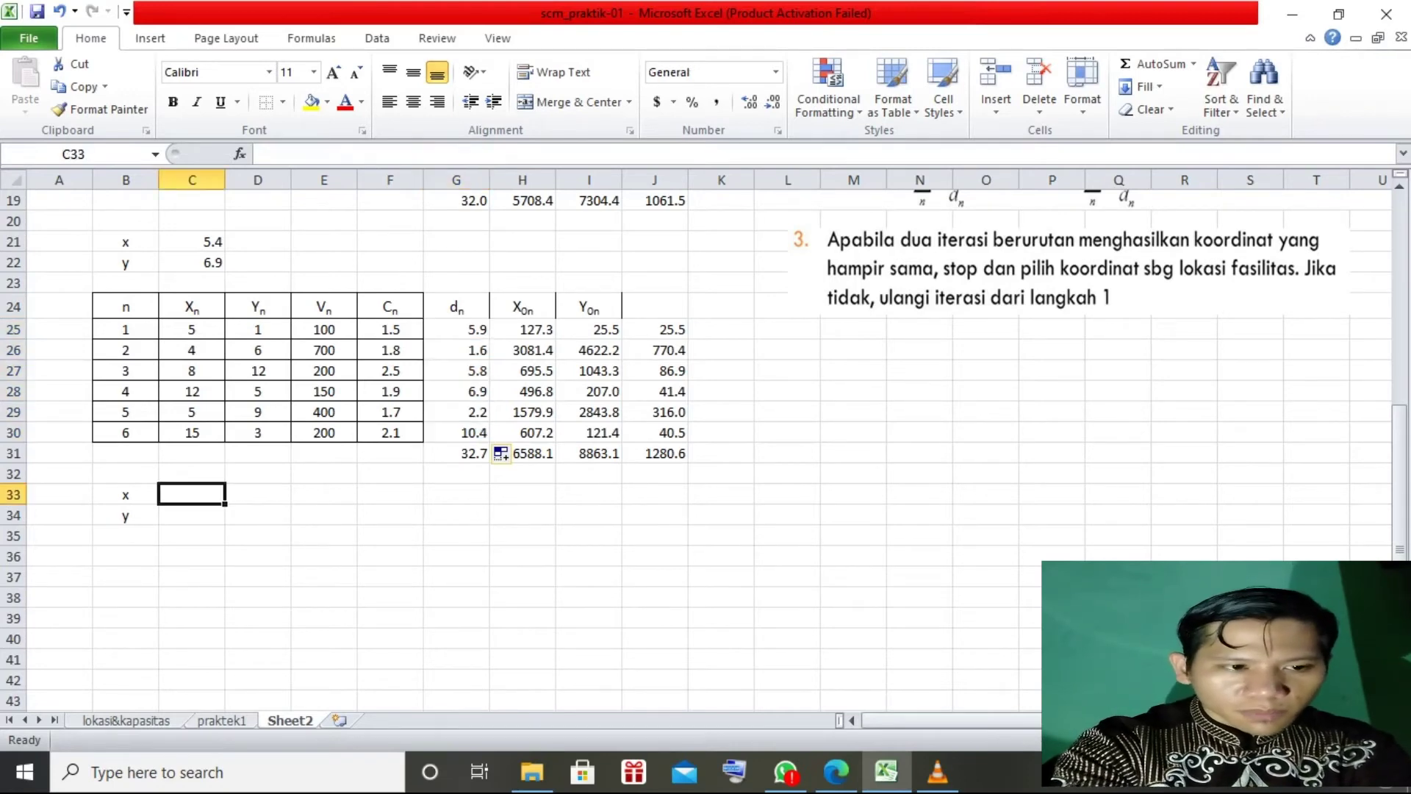
{"action": "type", "text": "="}
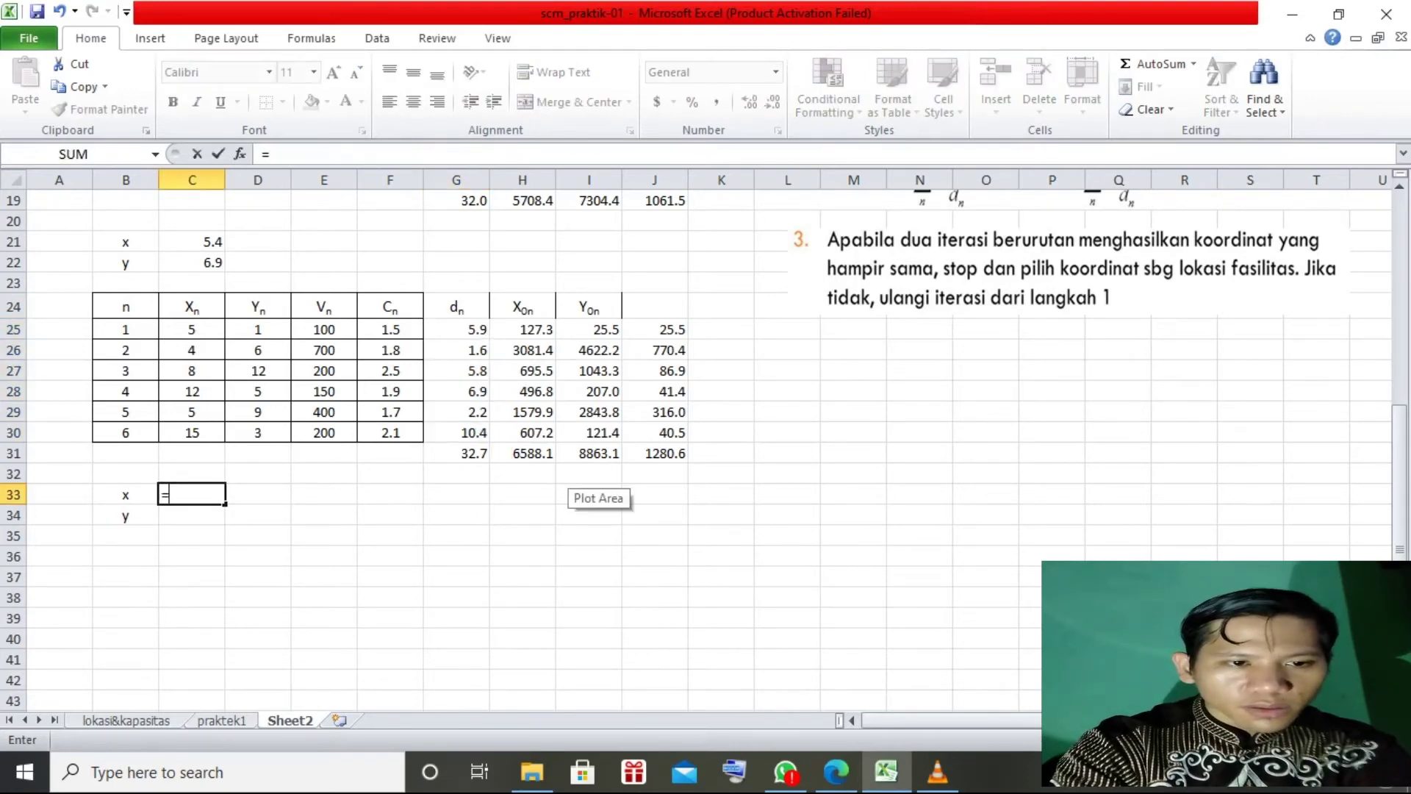
{"action": "left_click", "coordinate": [523, 454]}
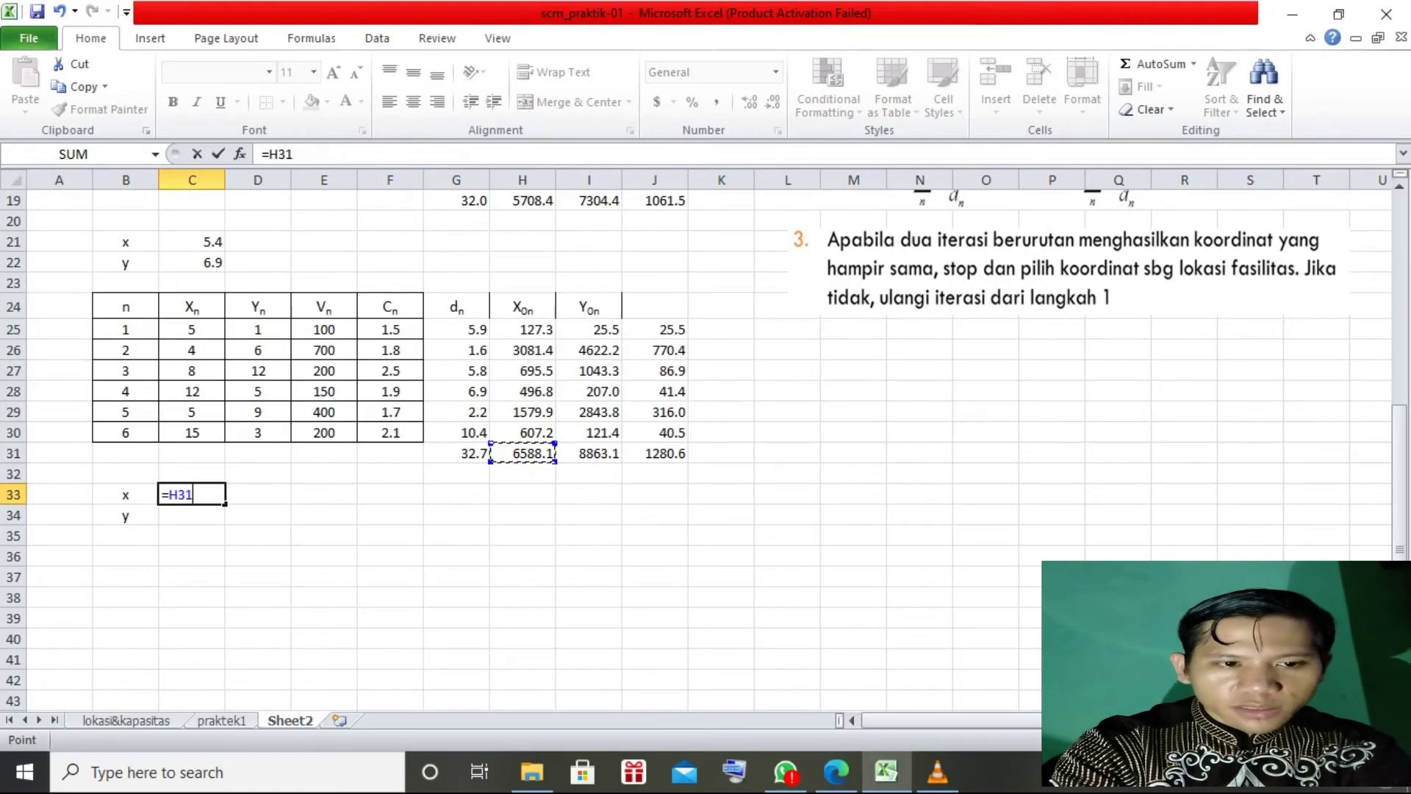
{"action": "type", "text": "/"}
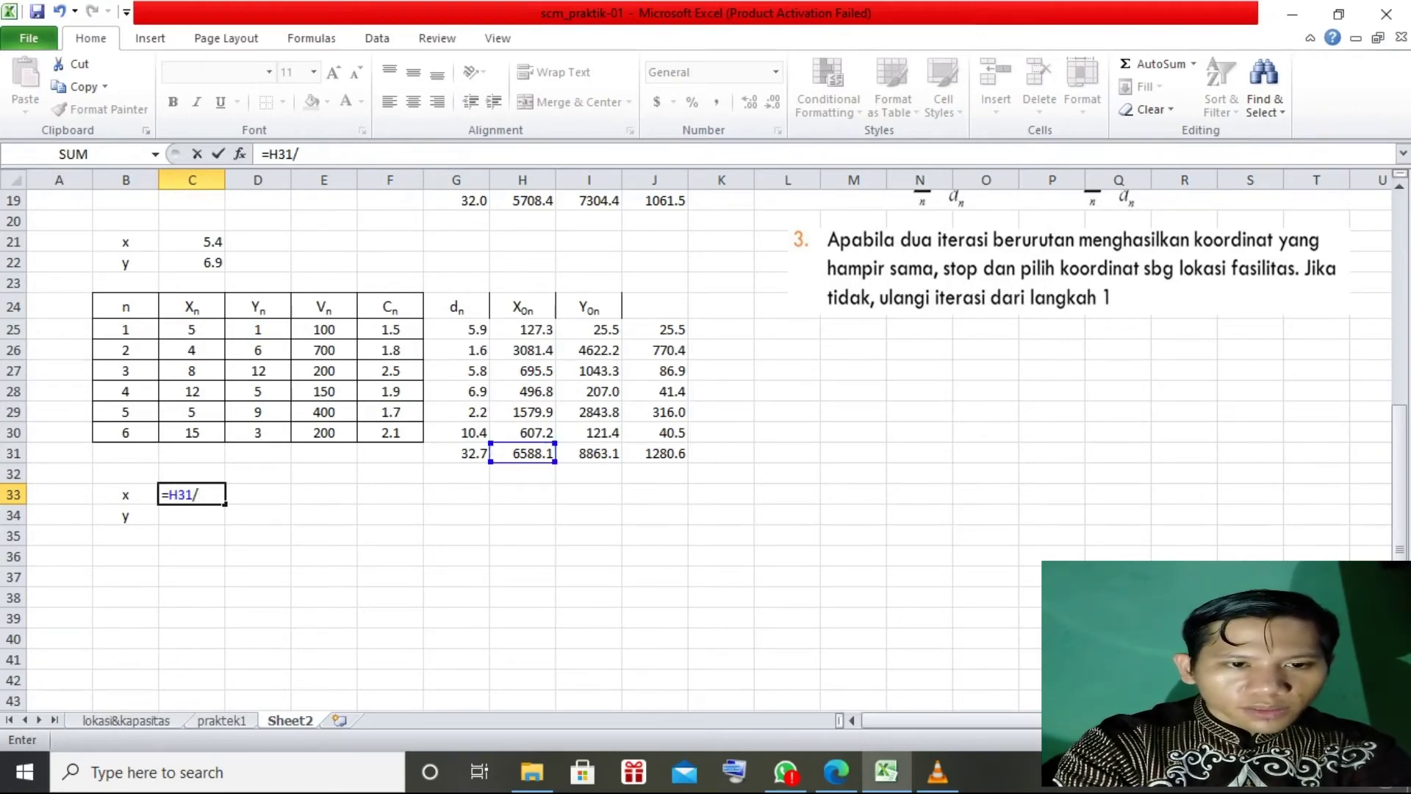
{"action": "left_click", "coordinate": [655, 454]}
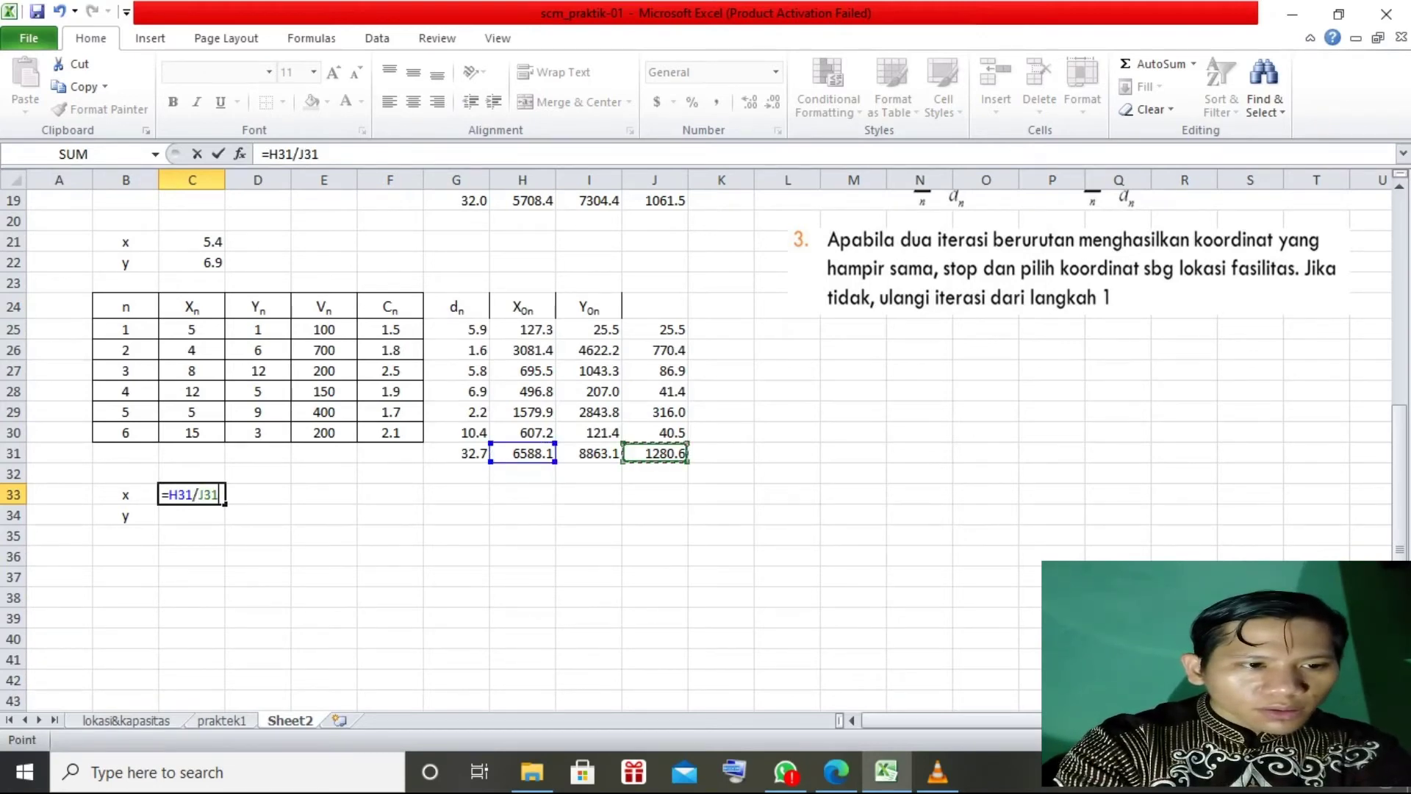
{"action": "key", "text": "Return"}
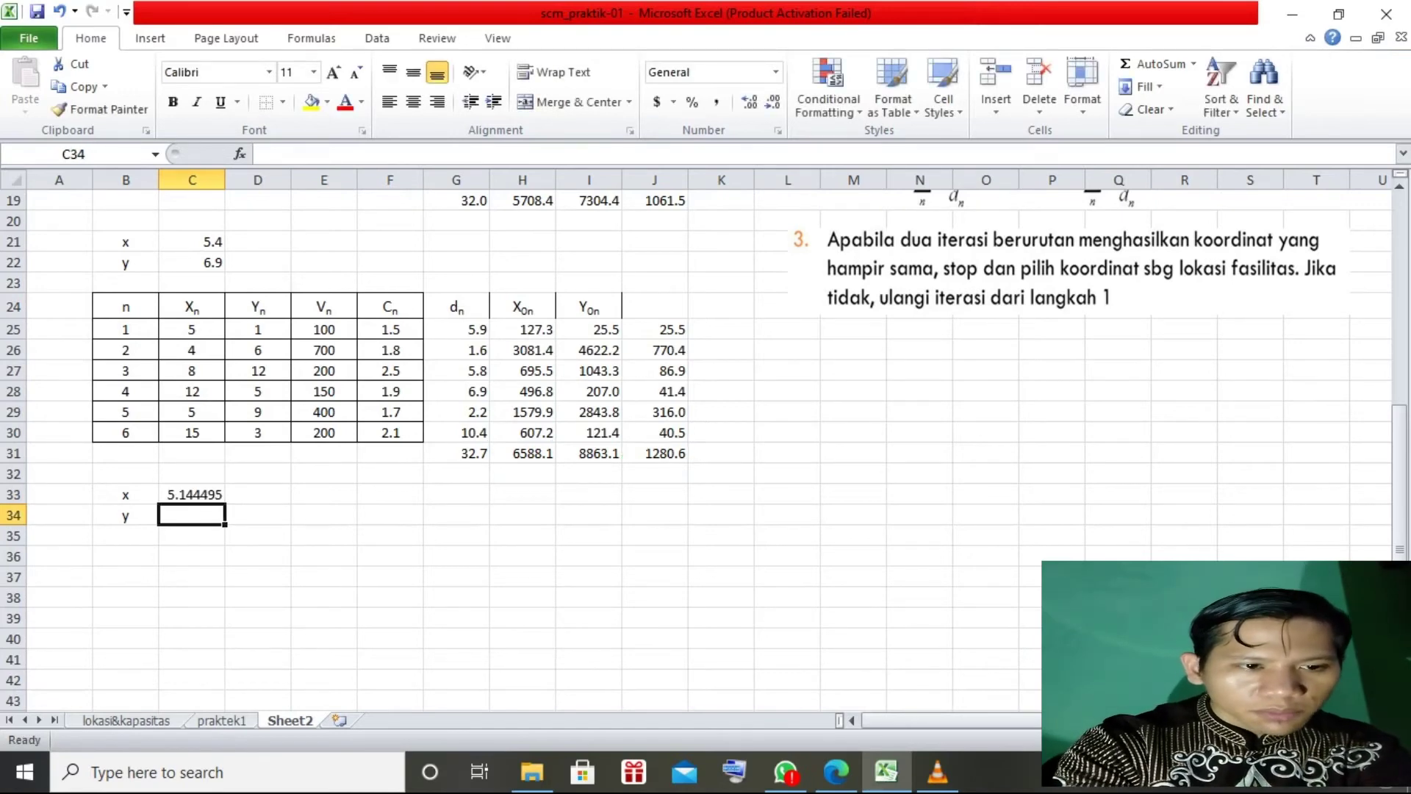
{"action": "type", "text": "=I31"}
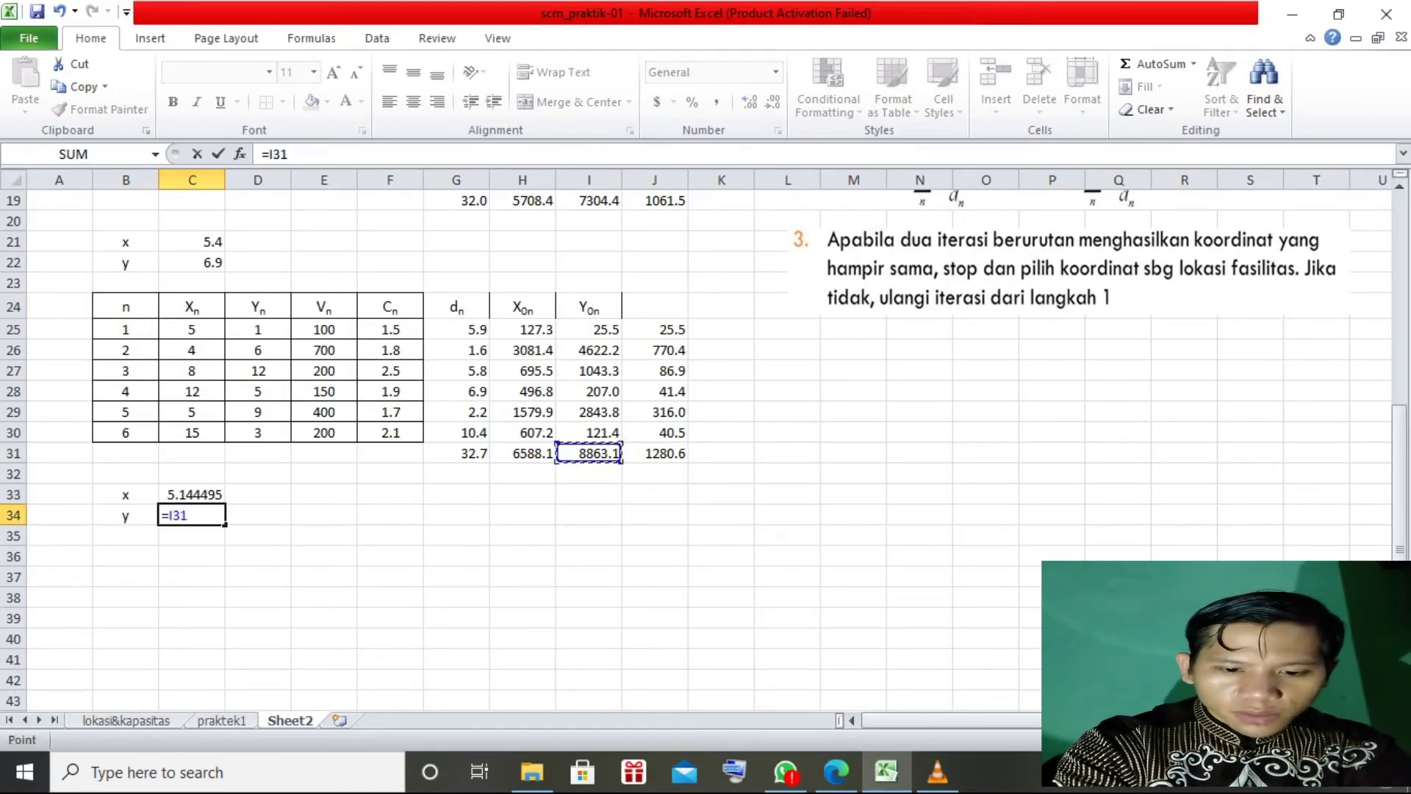
{"action": "type", "text": "/J31"}
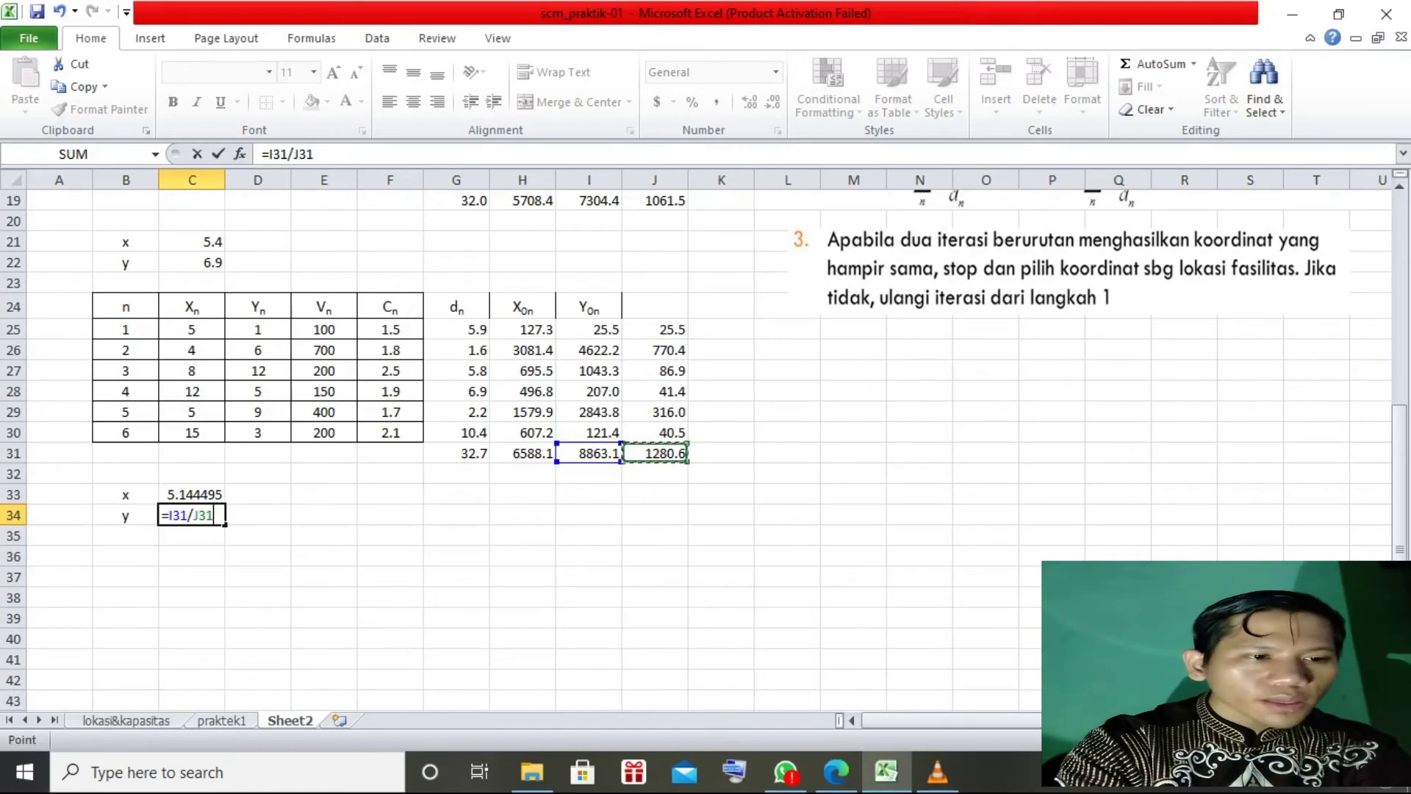
{"action": "key", "text": "Return"}
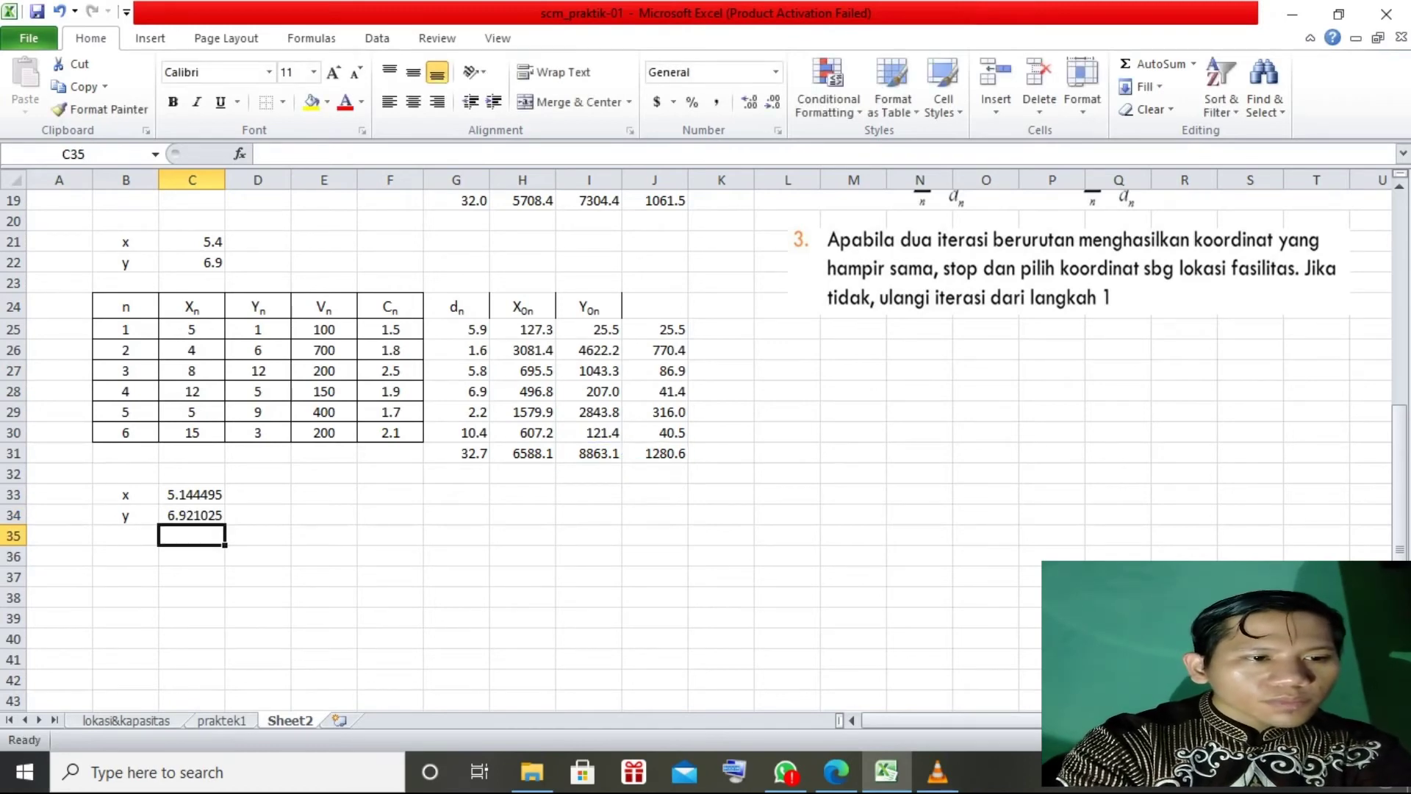
Step: Format the x and y results in C33 and C34 to one decimal place
{"action": "left_click", "coordinate": [192, 494]}
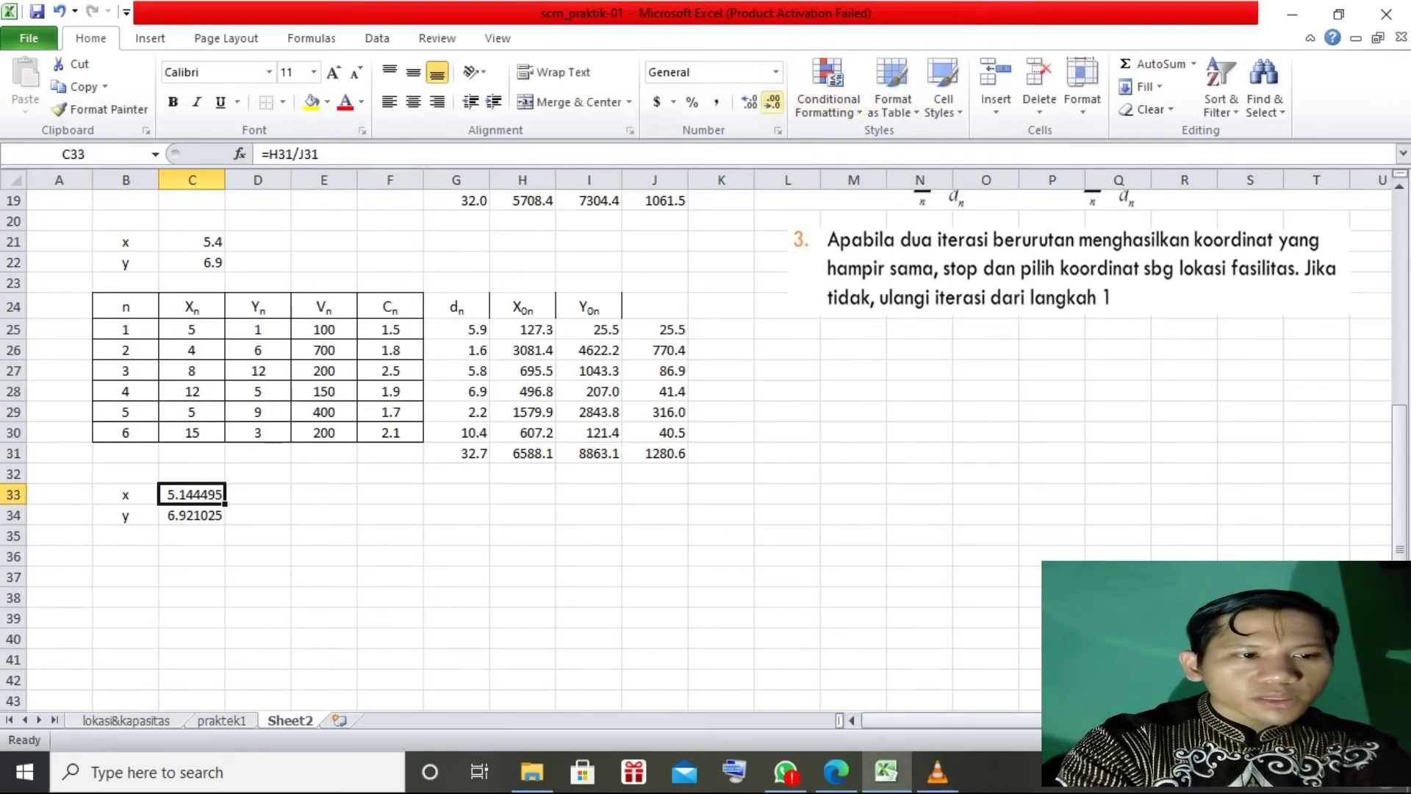
{"action": "left_click", "coordinate": [772, 102]}
{"action": "left_click", "coordinate": [773, 102]}
{"action": "left_click", "coordinate": [773, 103]}
{"action": "left_click", "coordinate": [773, 103]}
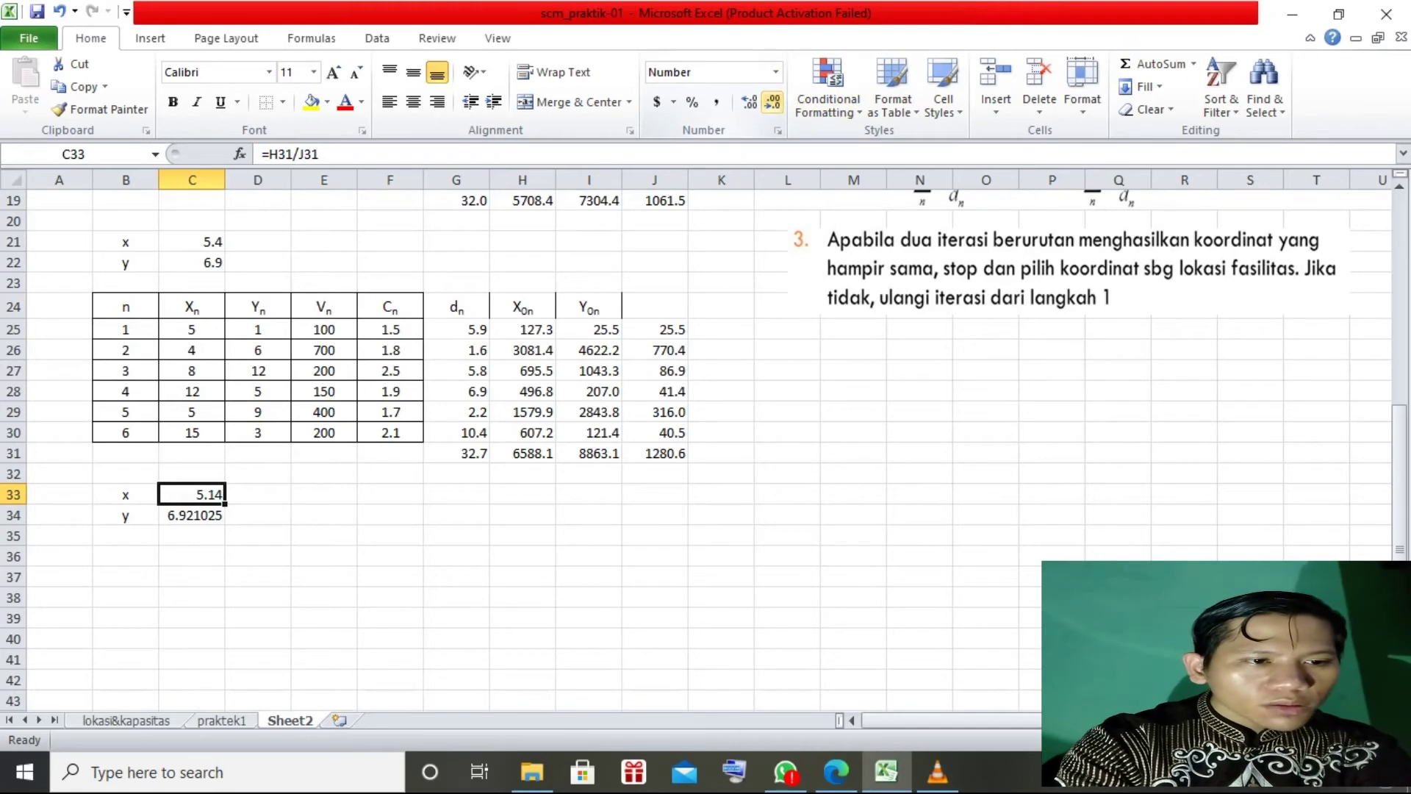
{"action": "left_click", "coordinate": [772, 102]}
{"action": "left_click", "coordinate": [198, 515]}
{"action": "left_click", "coordinate": [772, 102]}
{"action": "left_click", "coordinate": [773, 102]}
{"action": "left_click", "coordinate": [772, 102]}
{"action": "left_click", "coordinate": [773, 102]}
{"action": "left_click", "coordinate": [773, 102]}
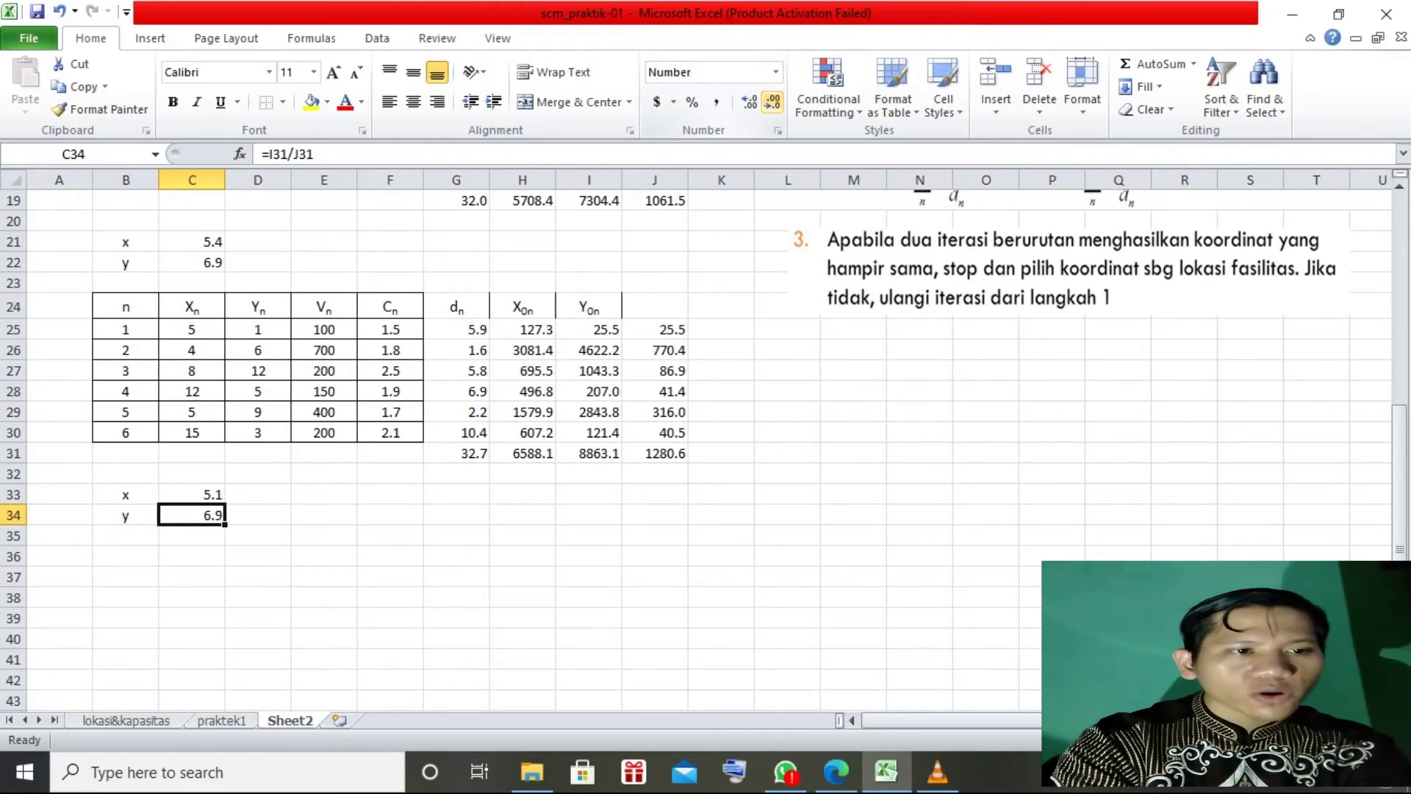
Step: Copy the second iteration table with its totals row (B24:J31) and paste it at B36 for the third iteration
{"action": "scroll", "coordinate": [221, 445], "scroll_direction": "down", "scroll_amount": 2}
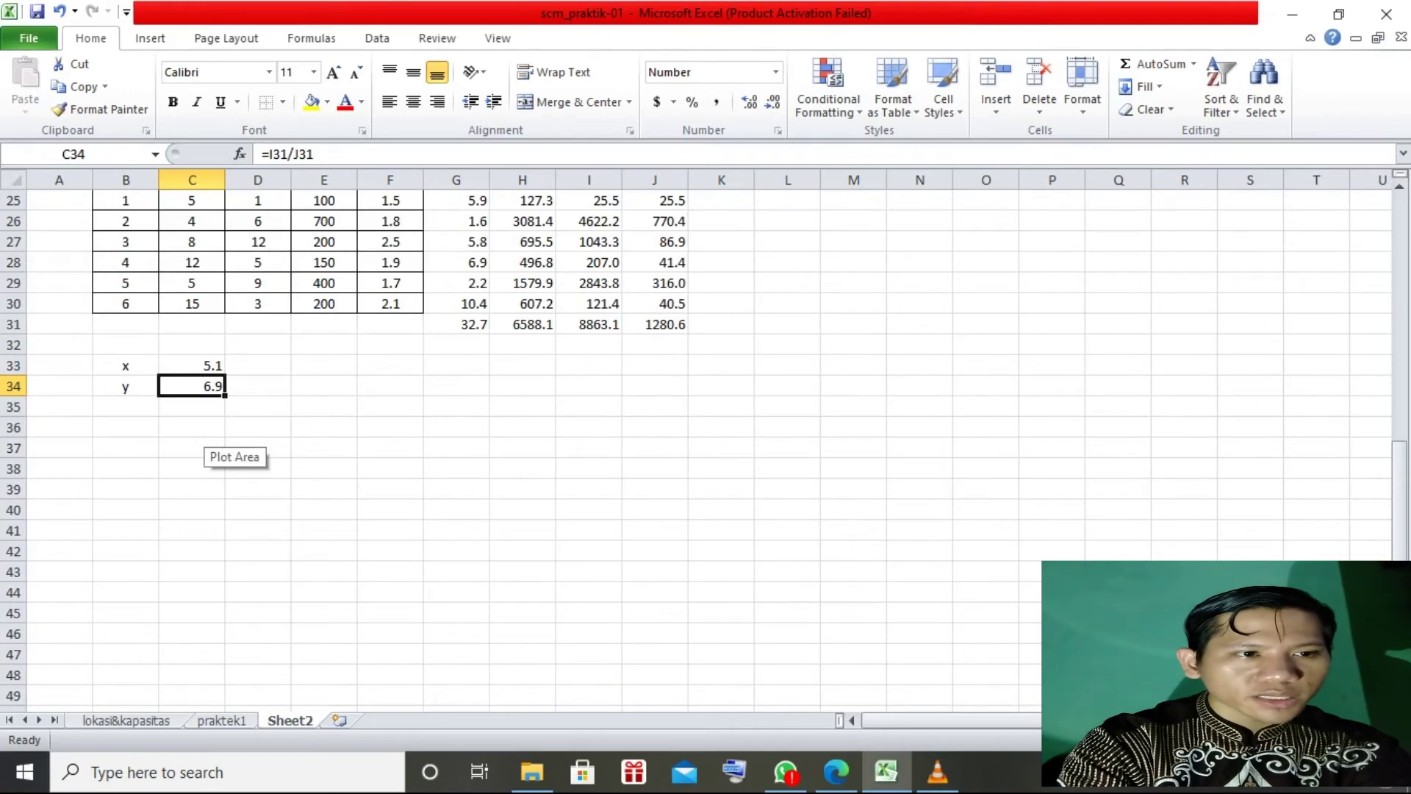
{"action": "scroll", "coordinate": [221, 445], "scroll_direction": "up", "scroll_amount": 1}
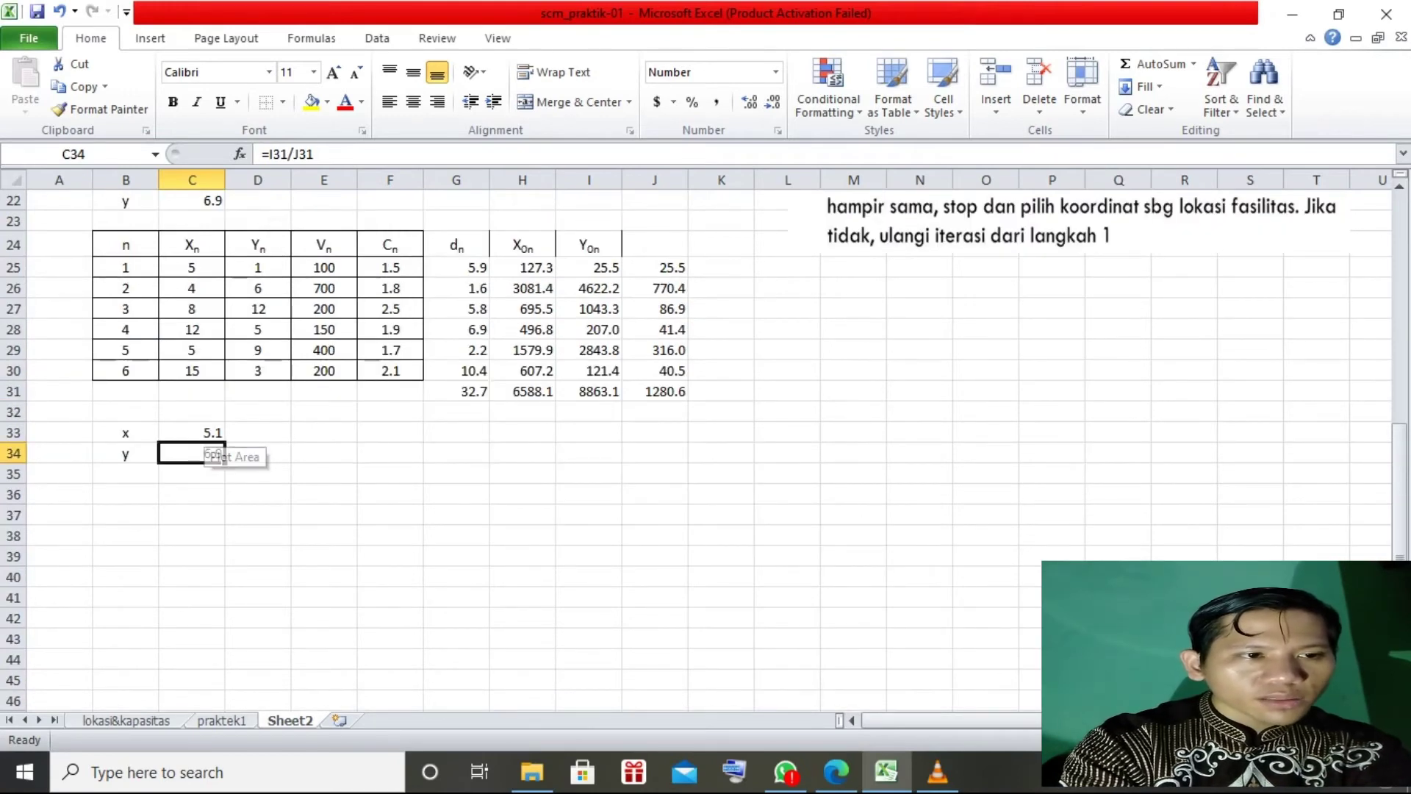
{"action": "left_click_drag", "start_coordinate": [122, 244], "coordinate": [669, 371]}
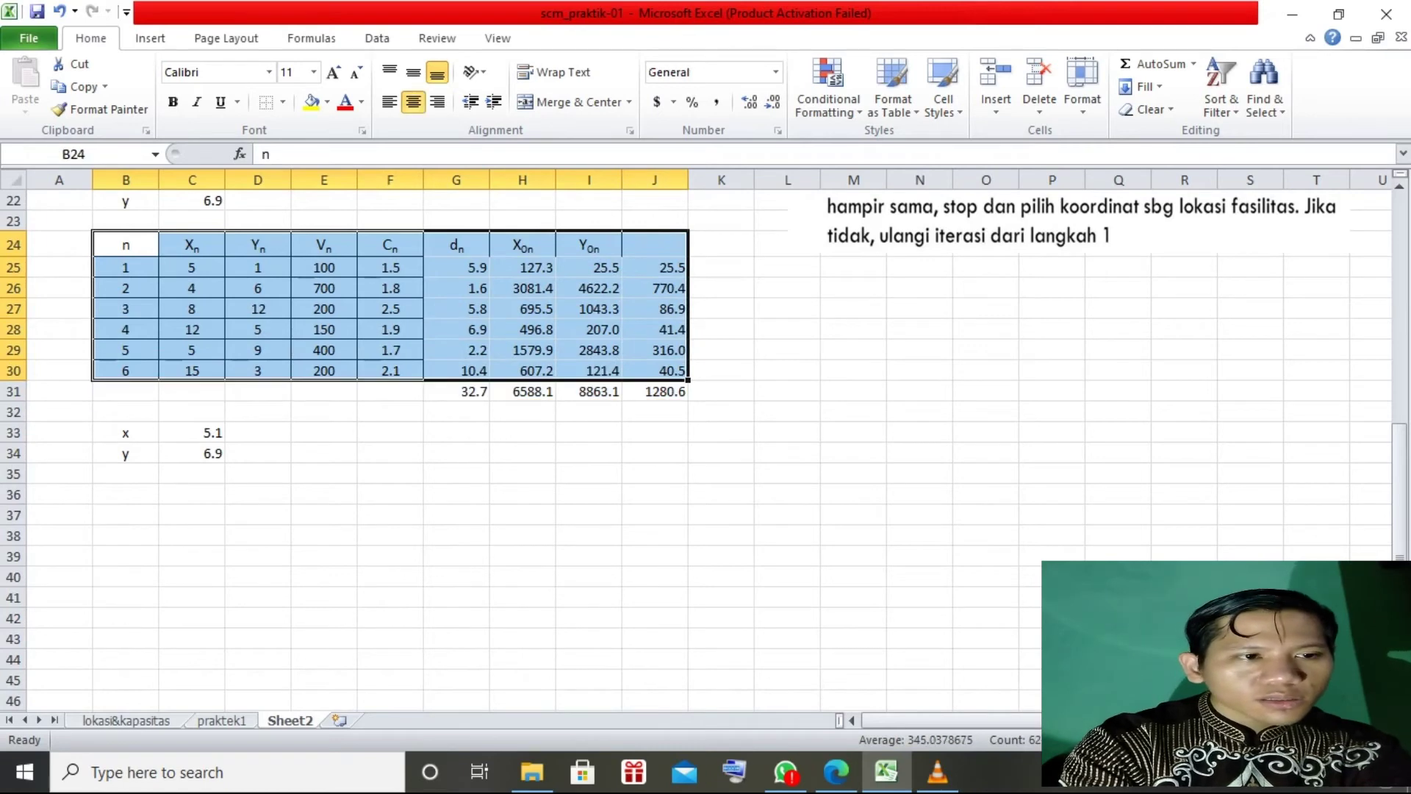
{"action": "left_click", "coordinate": [125, 245]}
{"action": "left_click_drag", "start_coordinate": [125, 244], "coordinate": [656, 392]}
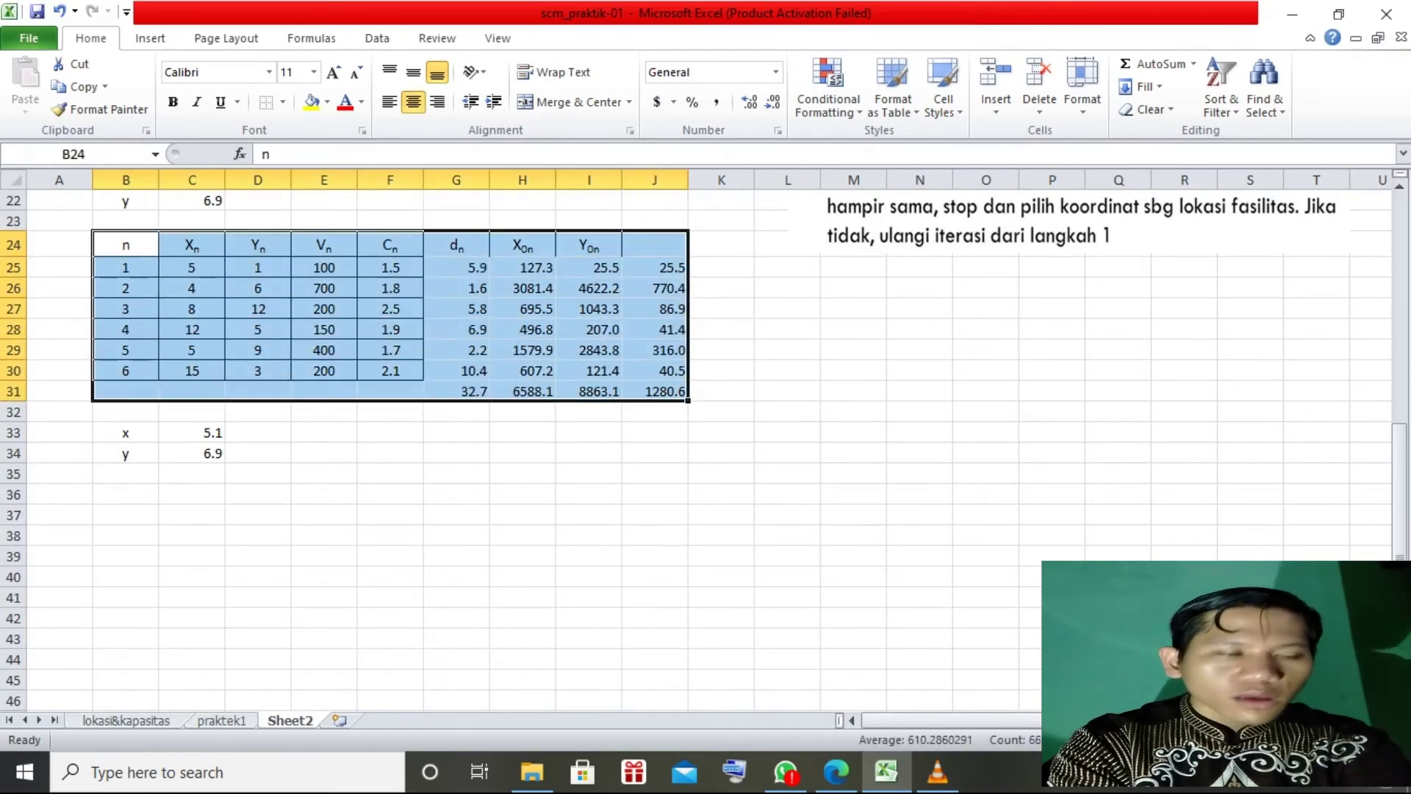
{"action": "key", "text": "ctrl+c"}
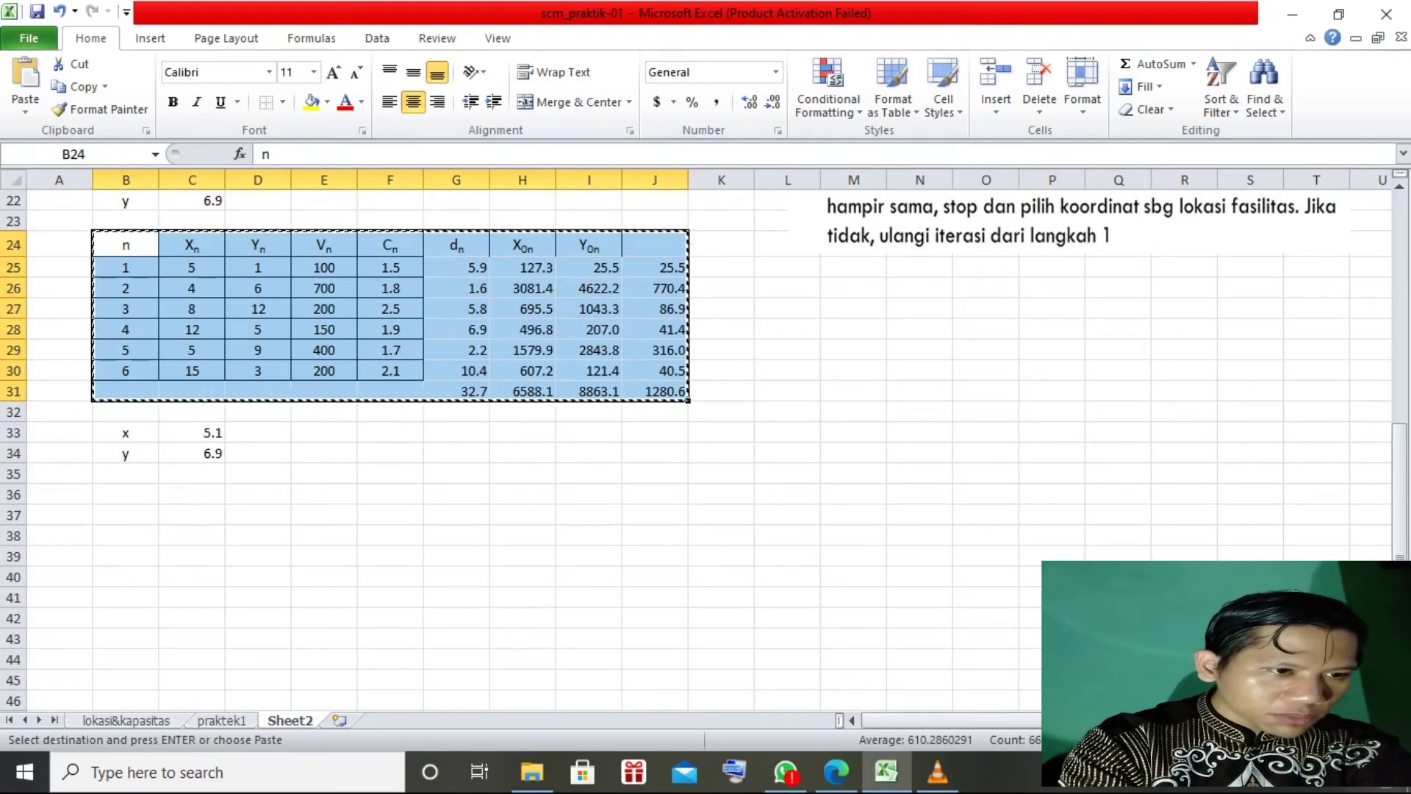
{"action": "left_click", "coordinate": [125, 495]}
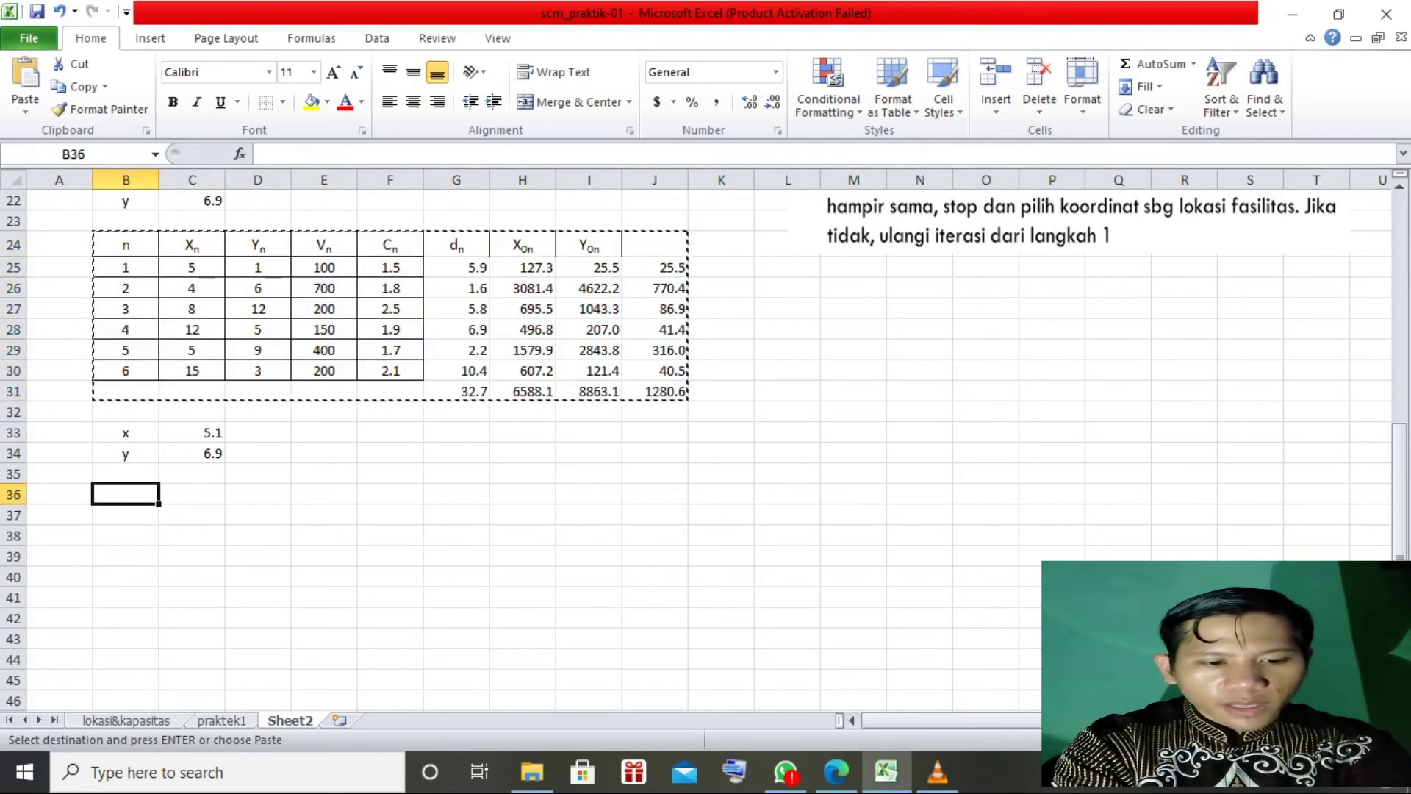
{"action": "key", "text": "ctrl+v"}
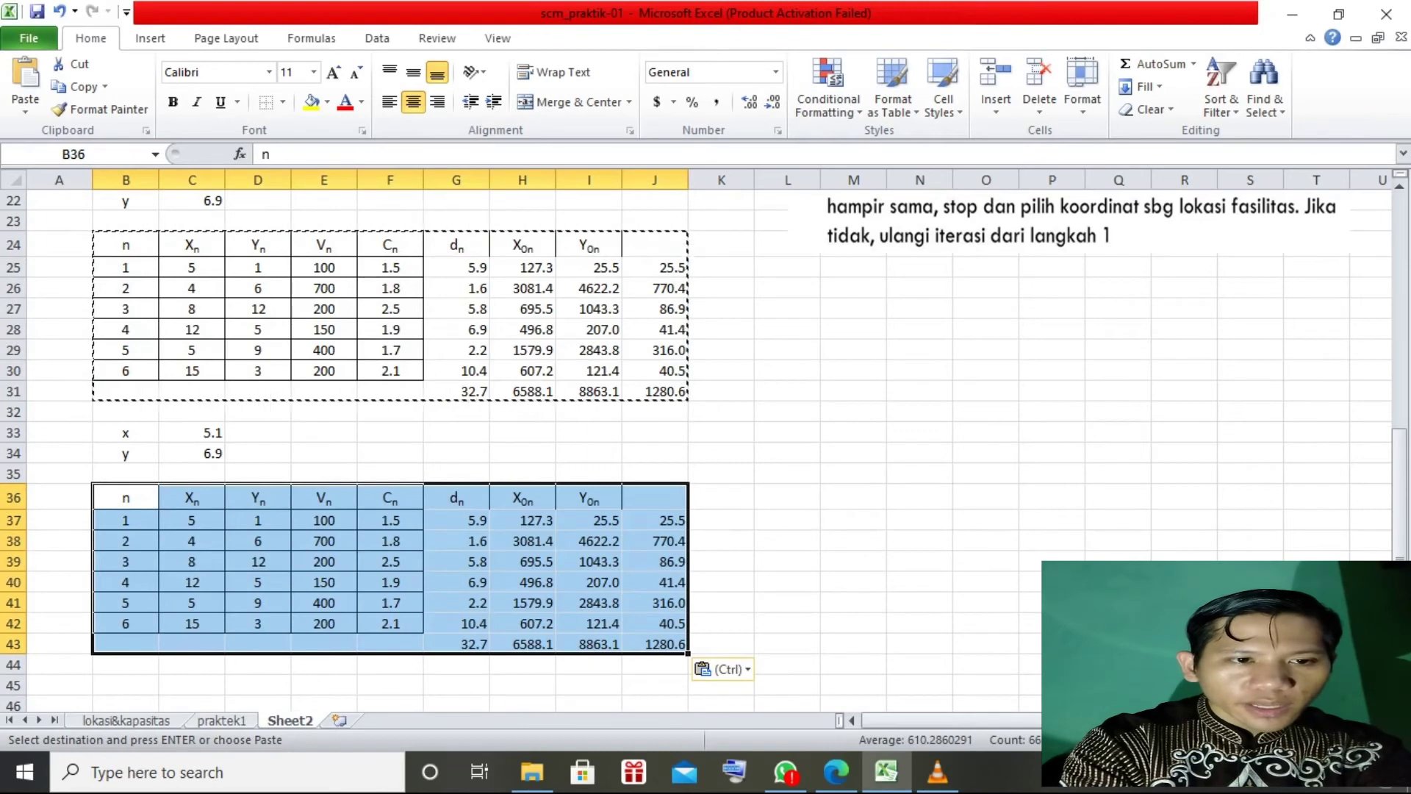
{"action": "scroll", "coordinate": [695, 459], "scroll_direction": "down", "scroll_amount": 3}
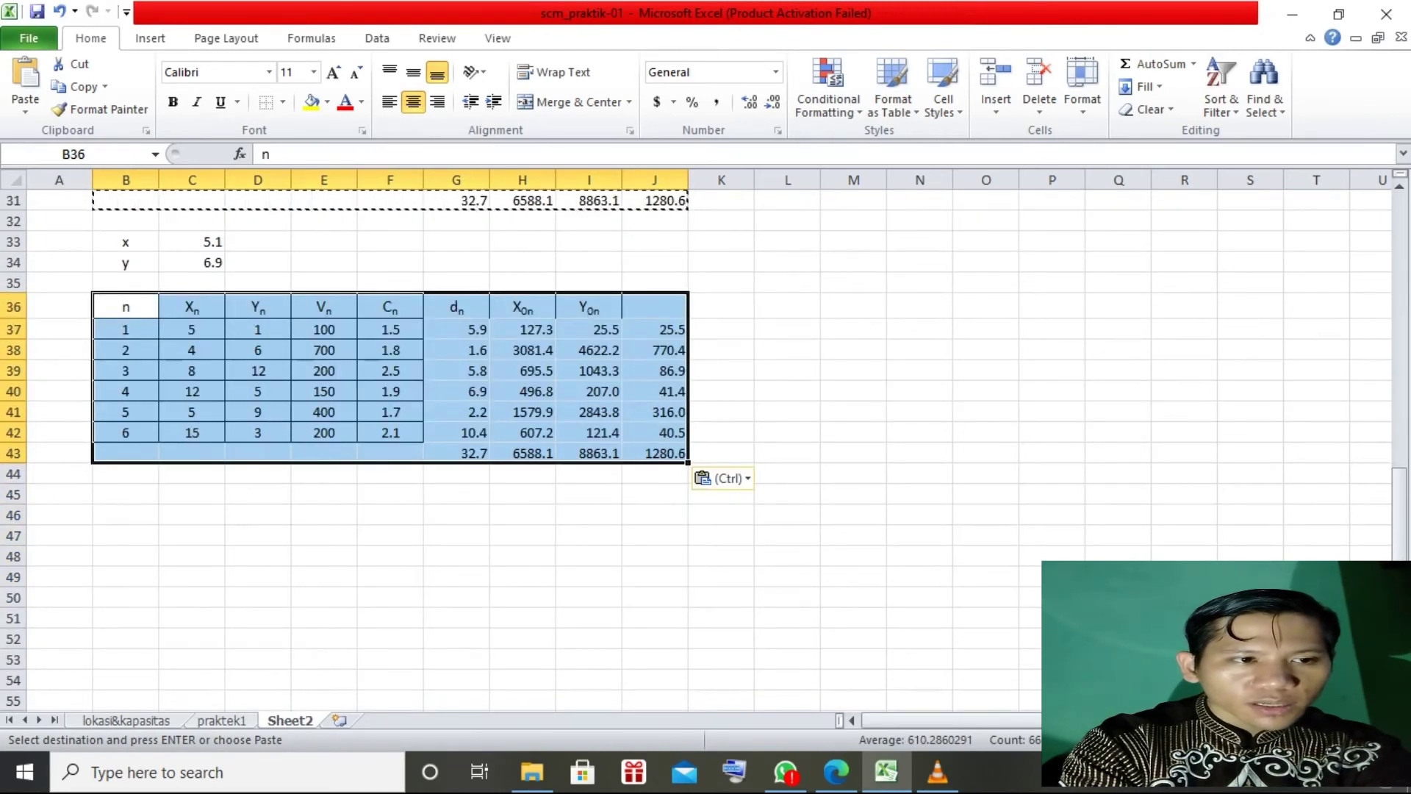
{"action": "left_click", "coordinate": [125, 306]}
{"action": "key", "text": "Return"}
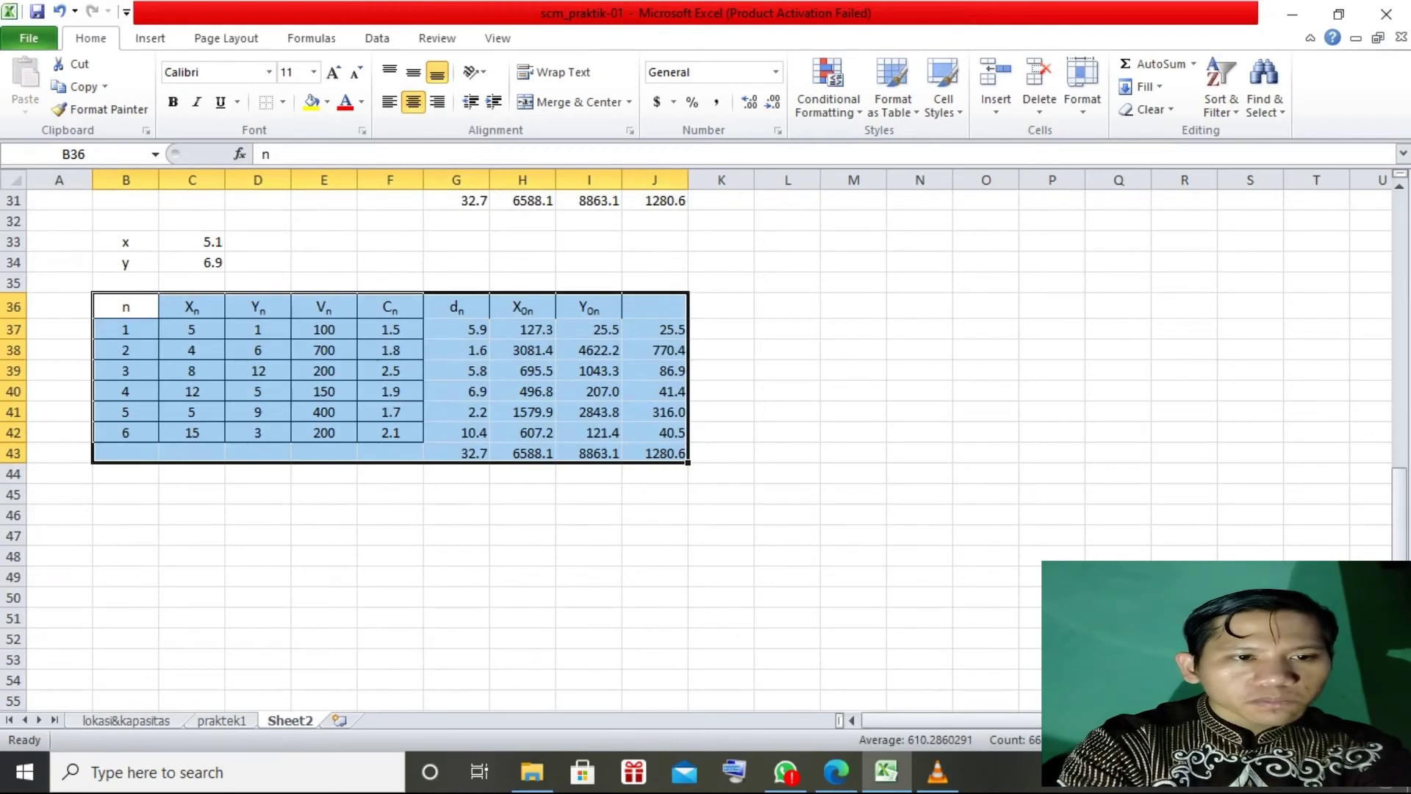
Step: Replace the x-coordinate reference in the G37 distance formula with the absolute reference $C$33
{"action": "left_click", "coordinate": [457, 329]}
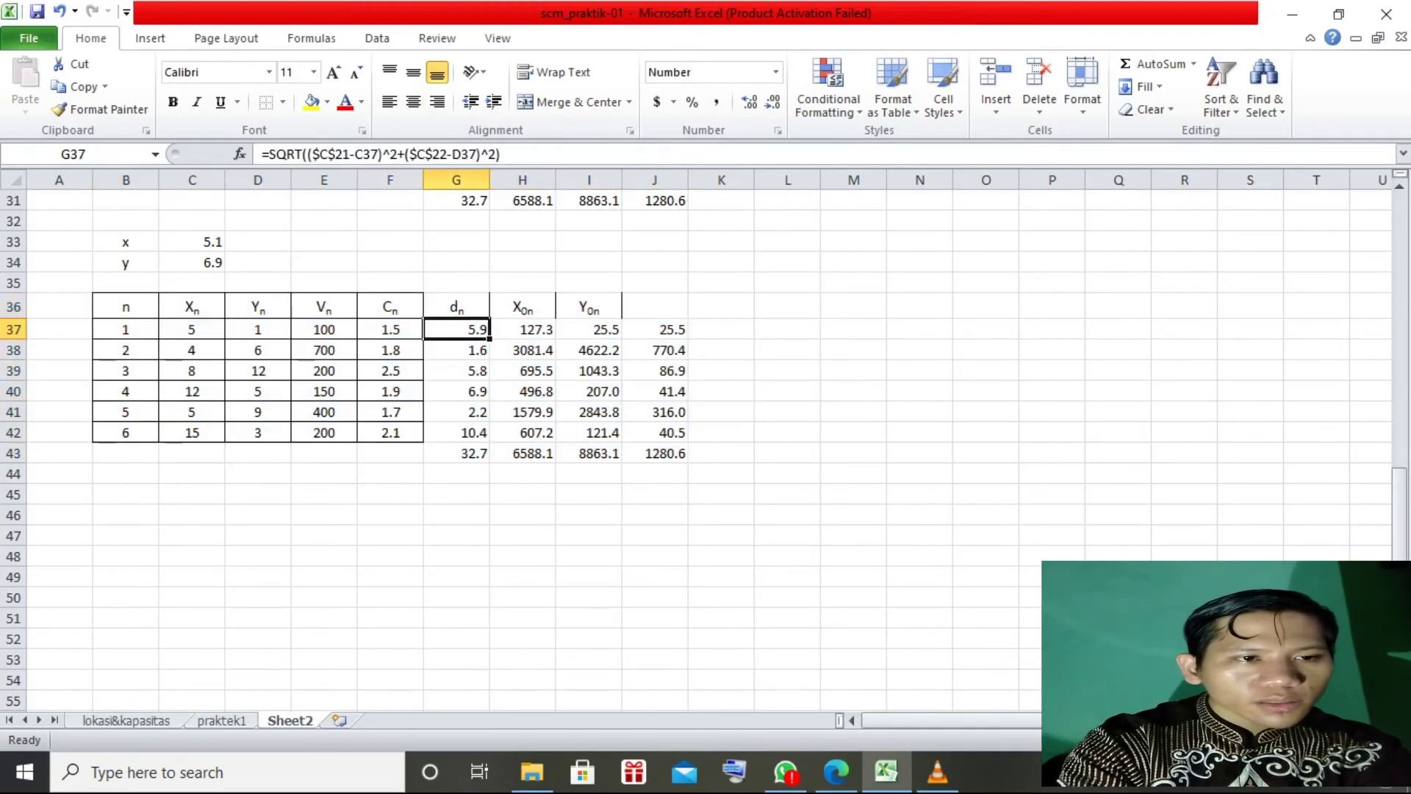
{"action": "double_click", "coordinate": [330, 155]}
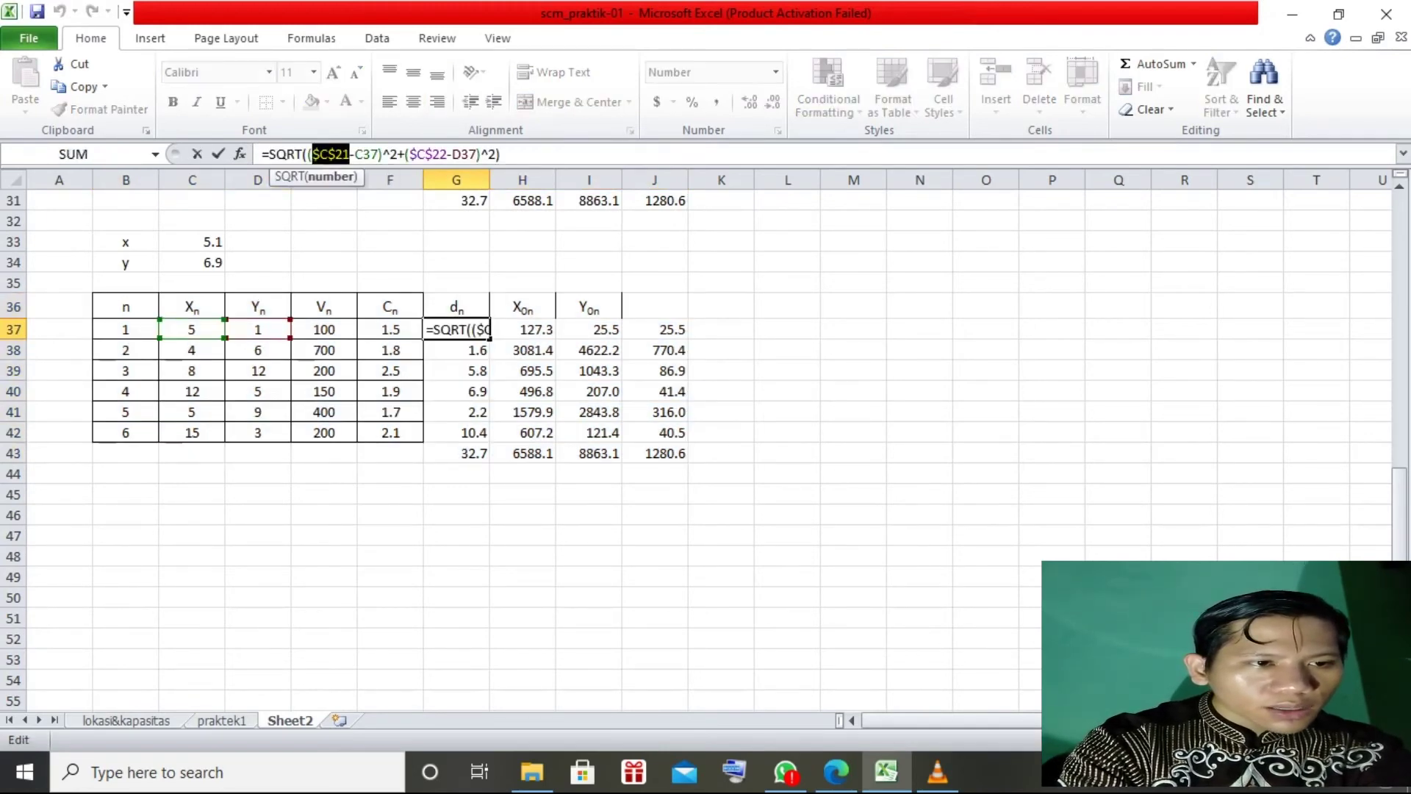
{"action": "left_click", "coordinate": [192, 242]}
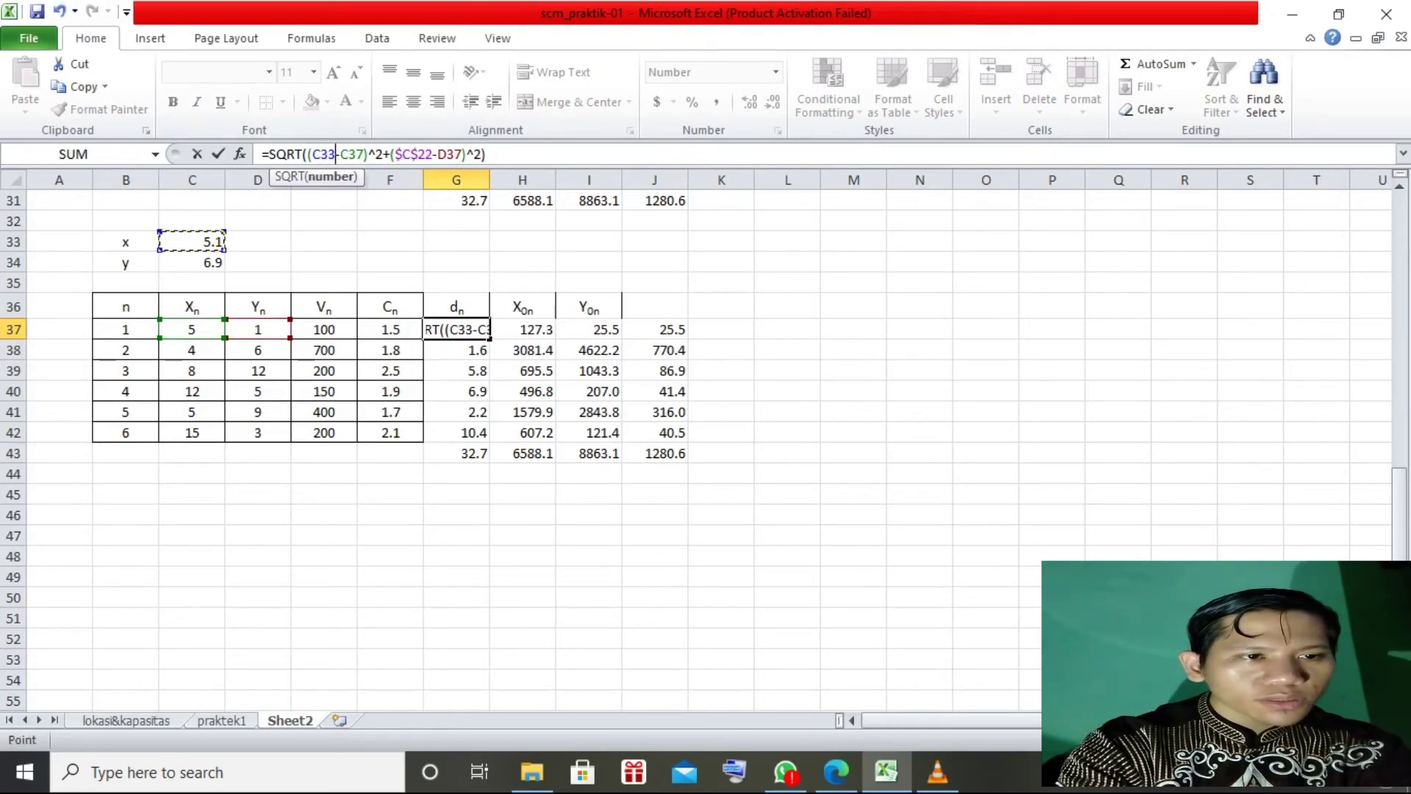
{"action": "left_click", "coordinate": [321, 154]}
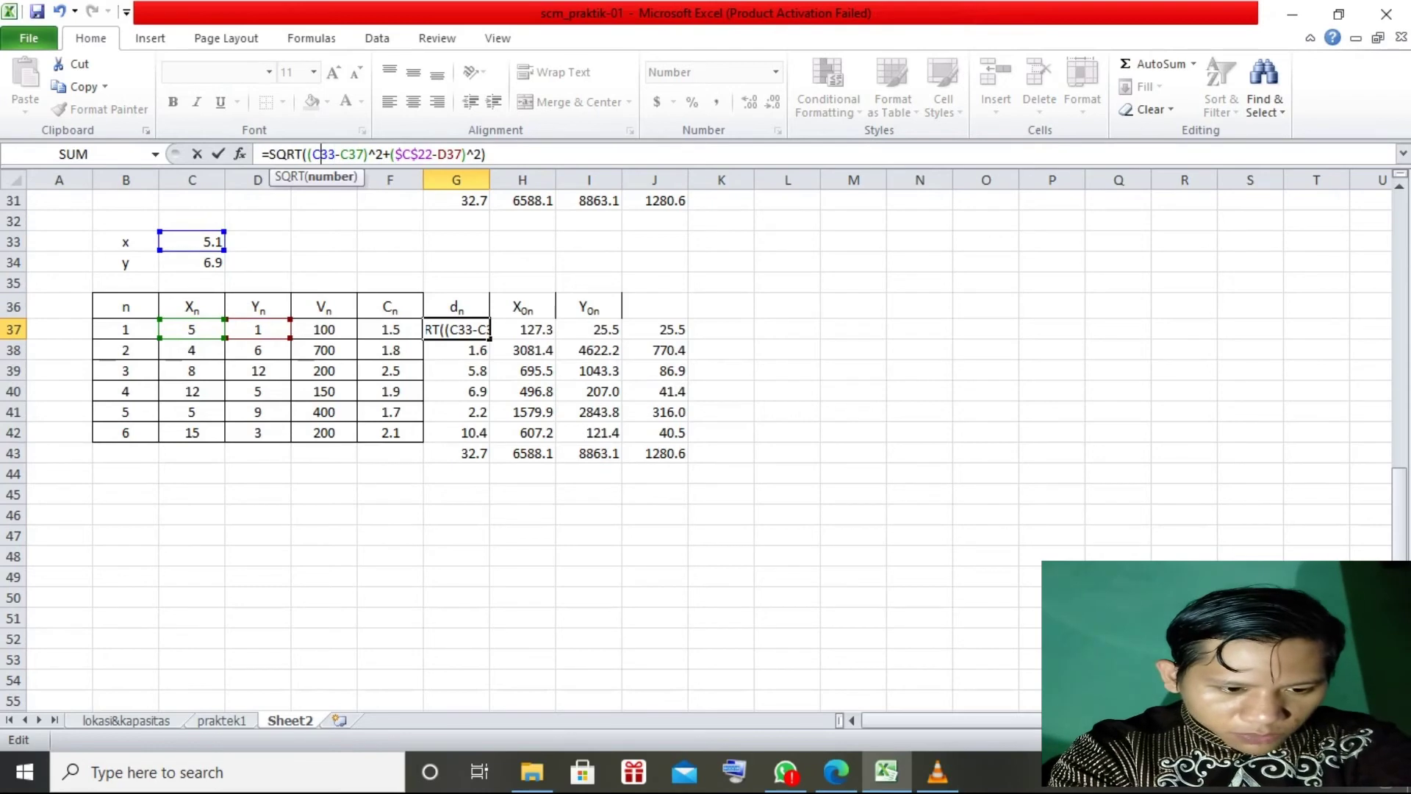
{"action": "type", "text": "$"}
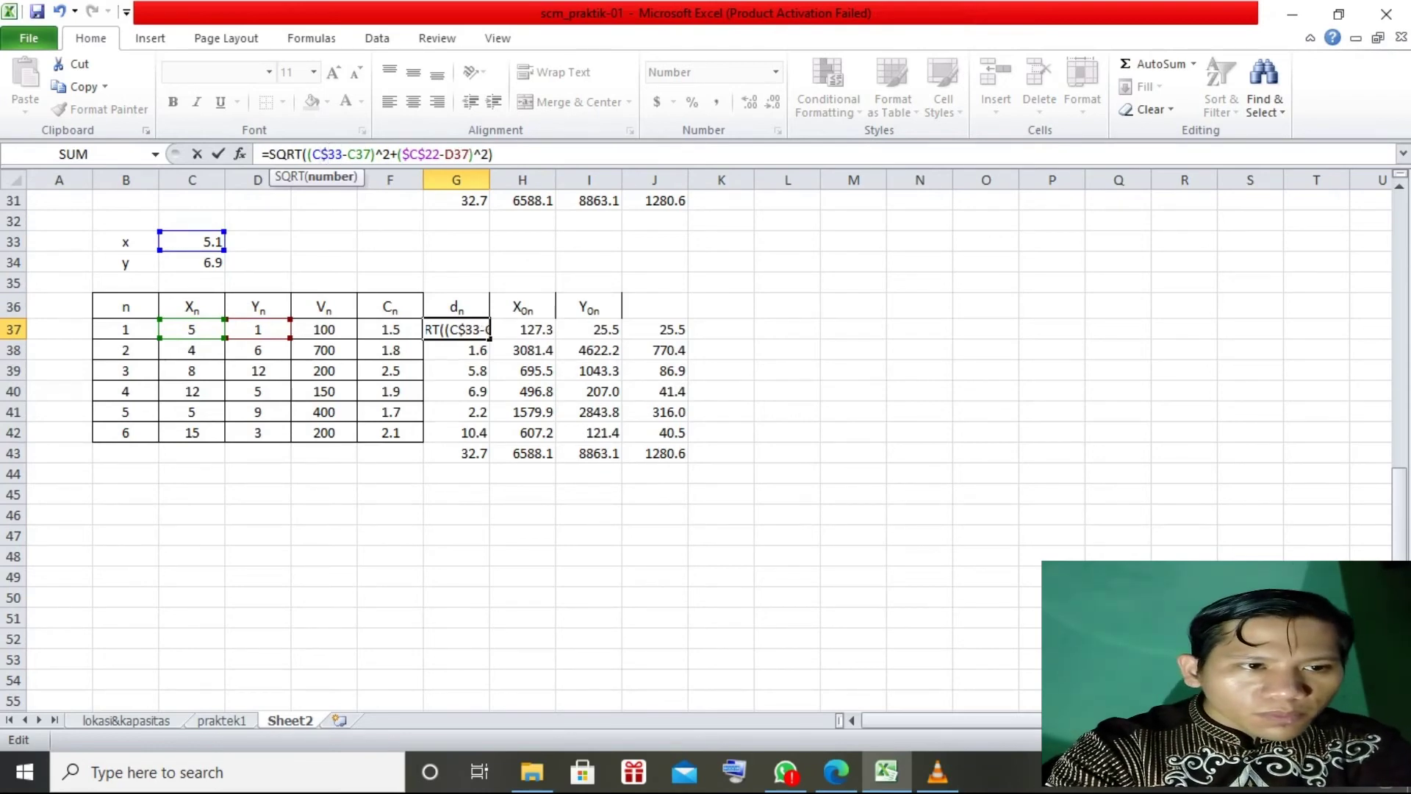
{"action": "left_click", "coordinate": [314, 154]}
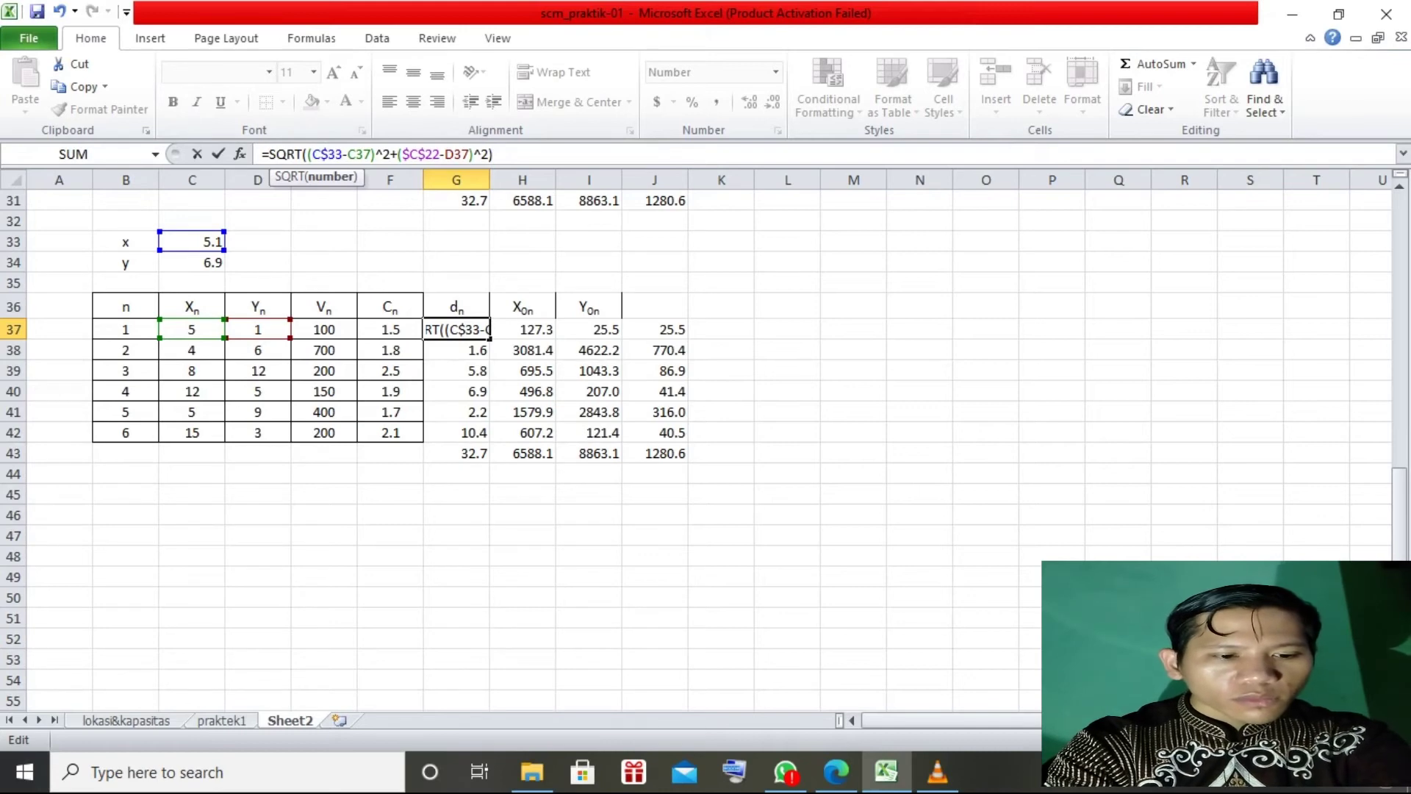
{"action": "type", "text": "$"}
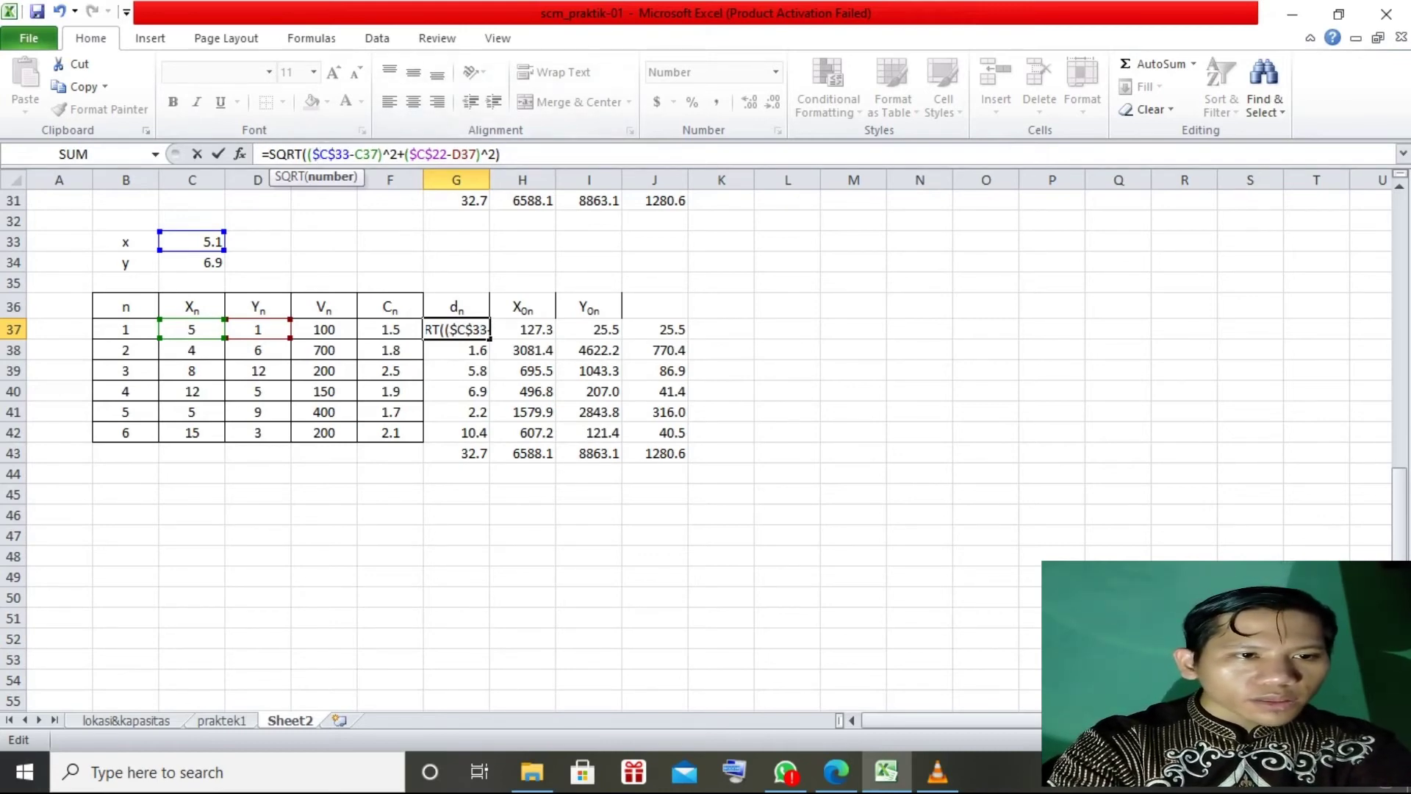
Step: Replace the y-coordinate reference in the G37 distance formula with $C$34 and fill the formula down to G42
{"action": "double_click", "coordinate": [428, 155]}
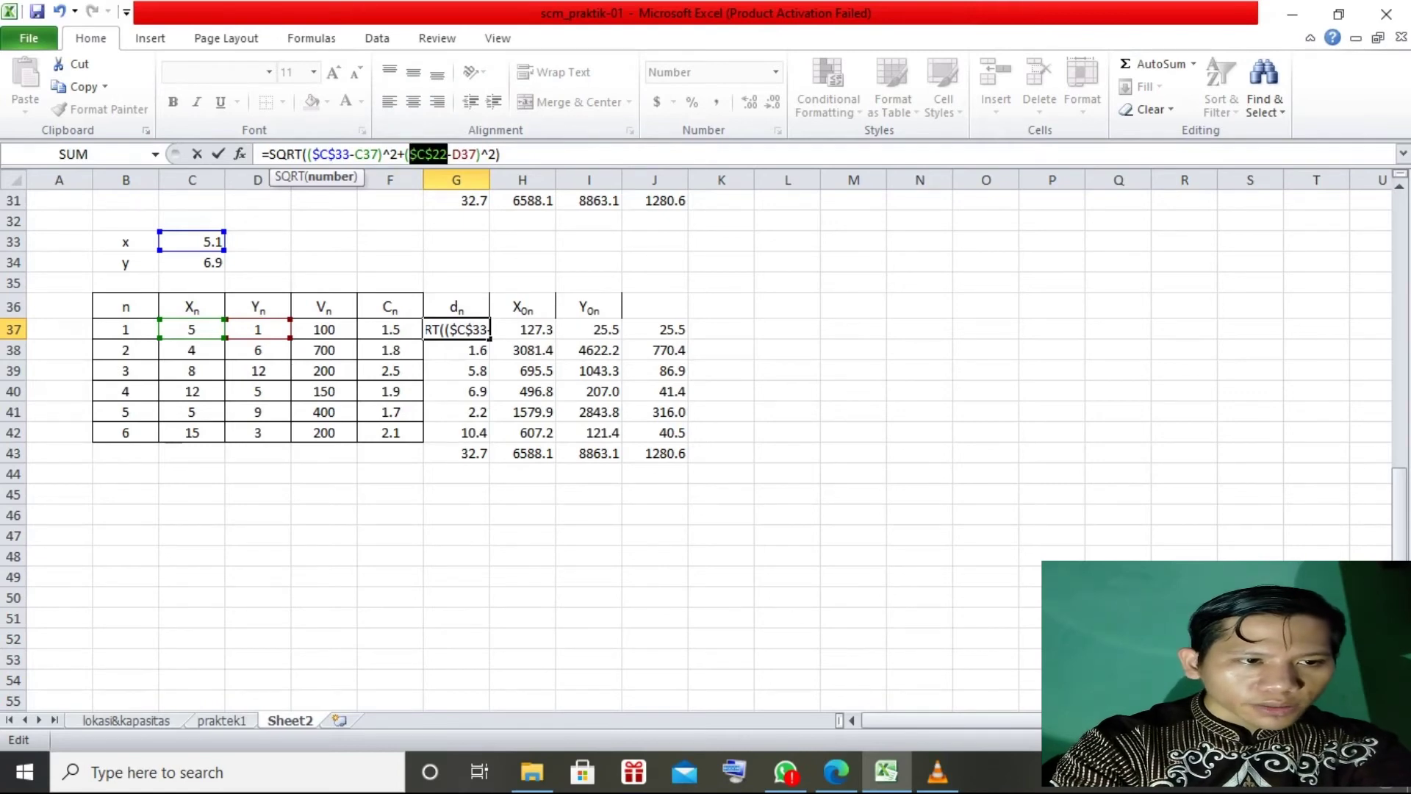
{"action": "left_click", "coordinate": [191, 262]}
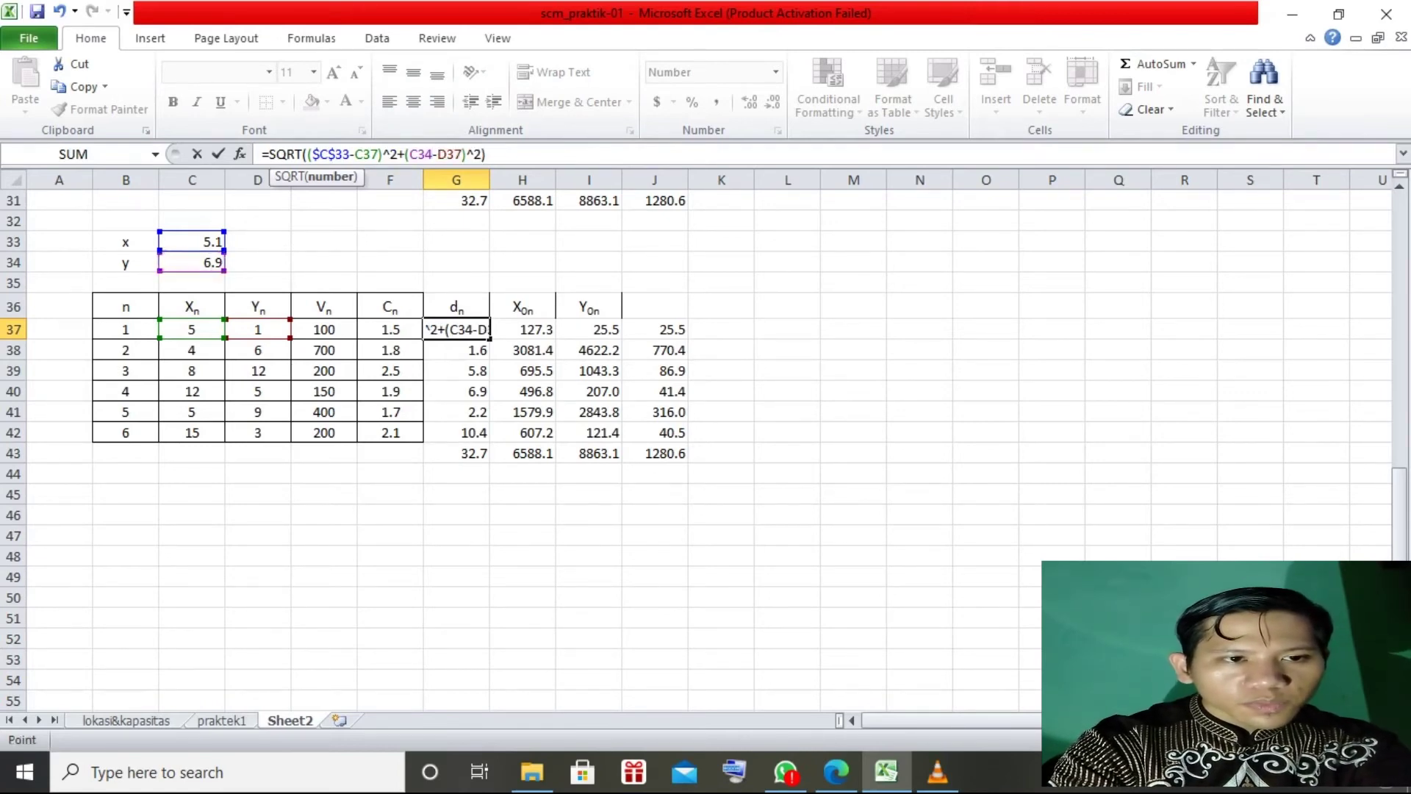
{"action": "left_click", "coordinate": [426, 154]}
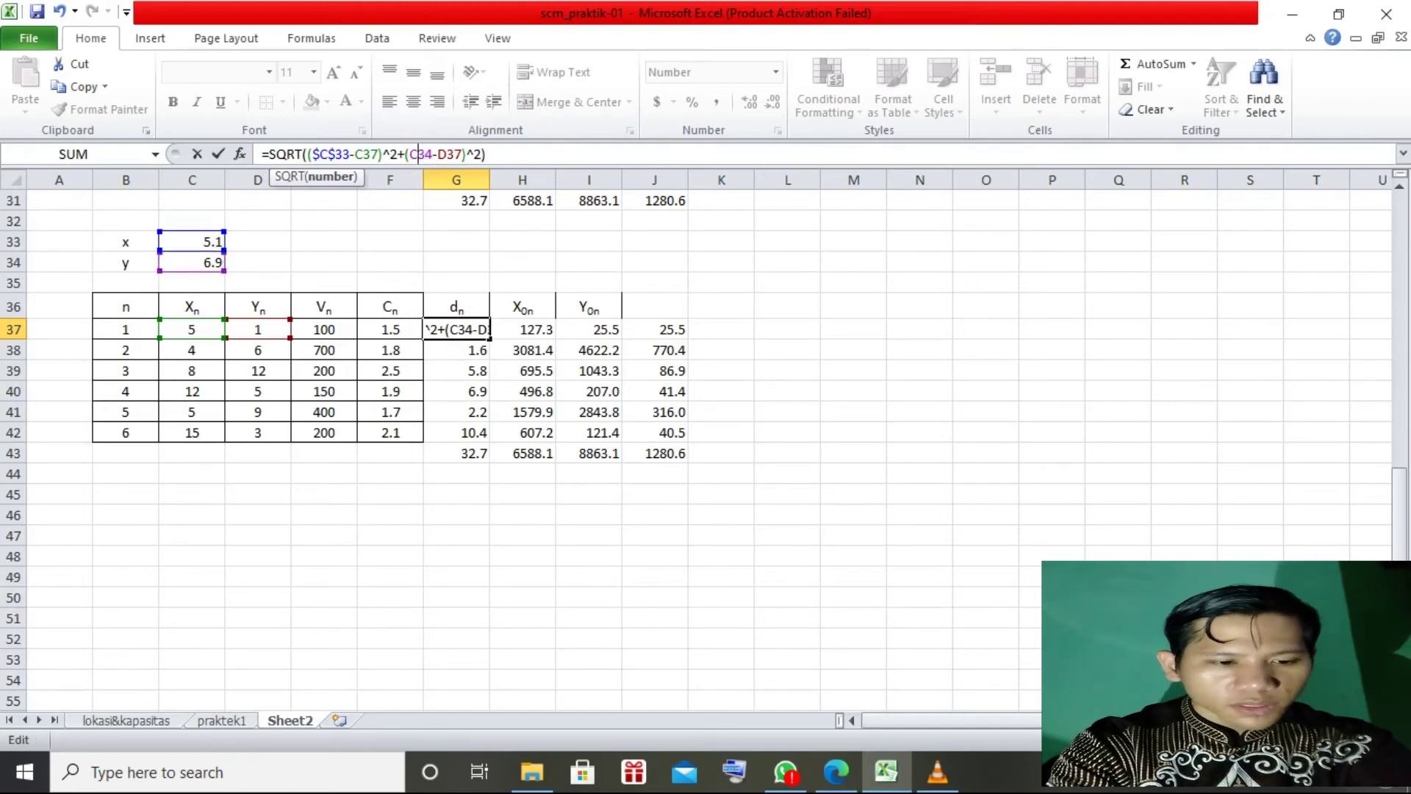
{"action": "type", "text": "$"}
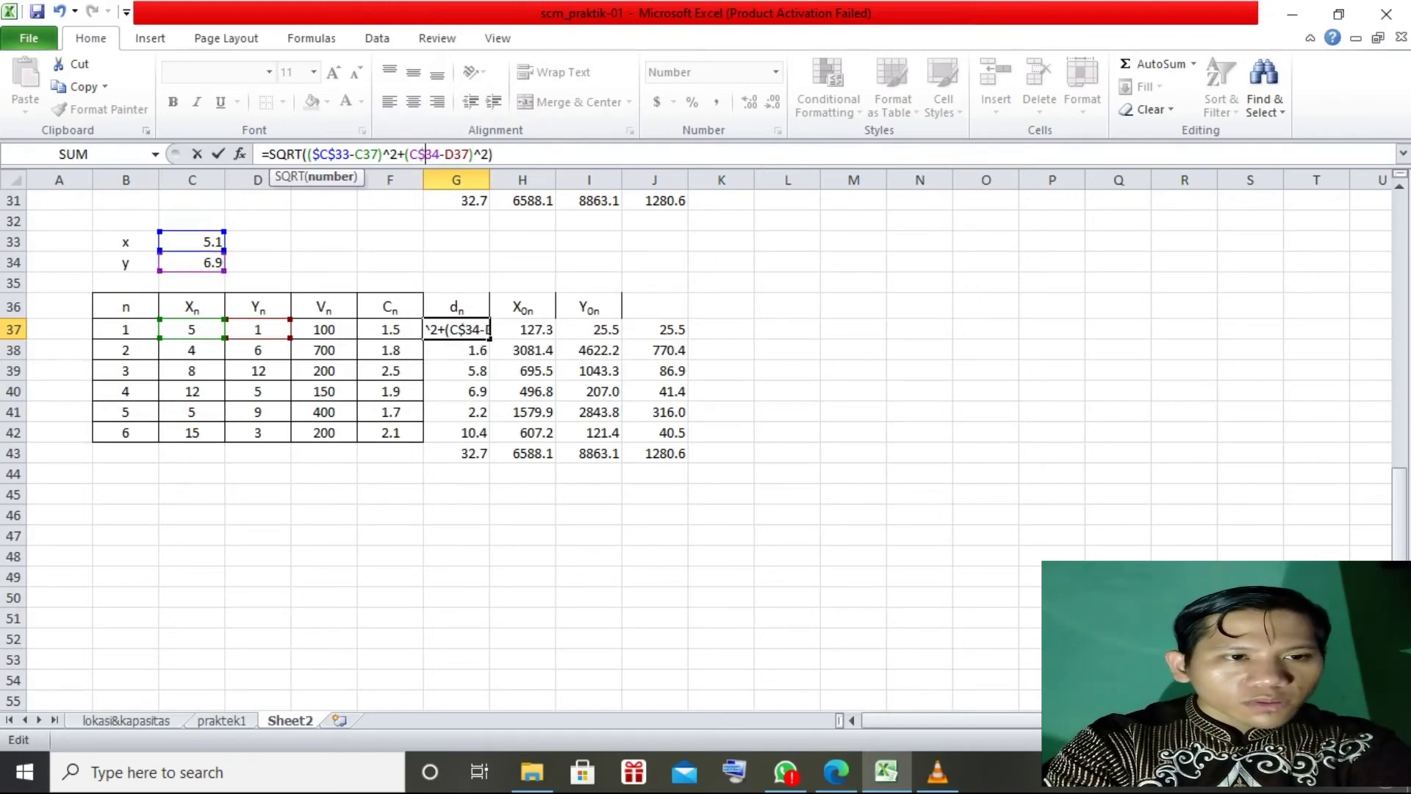
{"action": "left_click", "coordinate": [410, 154]}
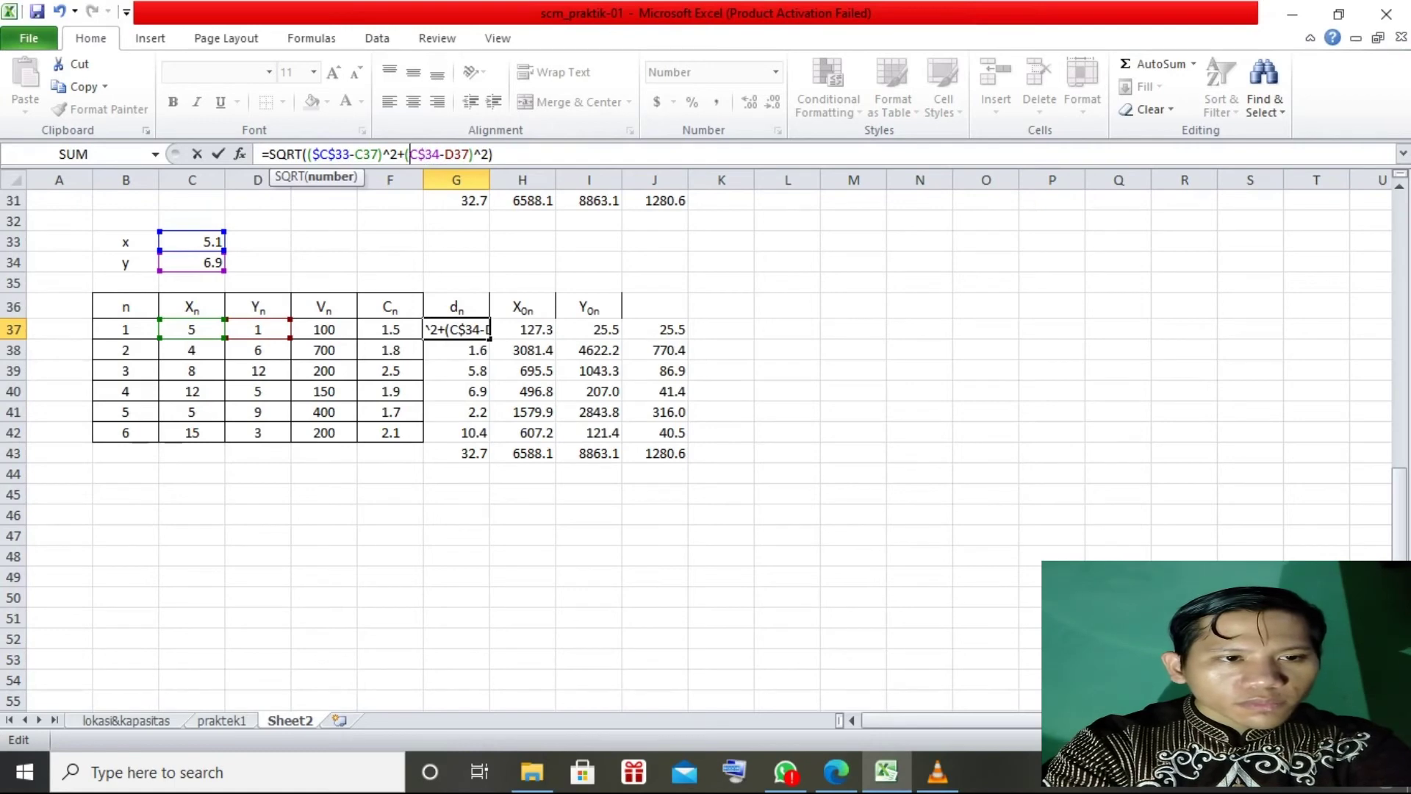
{"action": "type", "text": "$"}
{"action": "key", "text": "Return"}
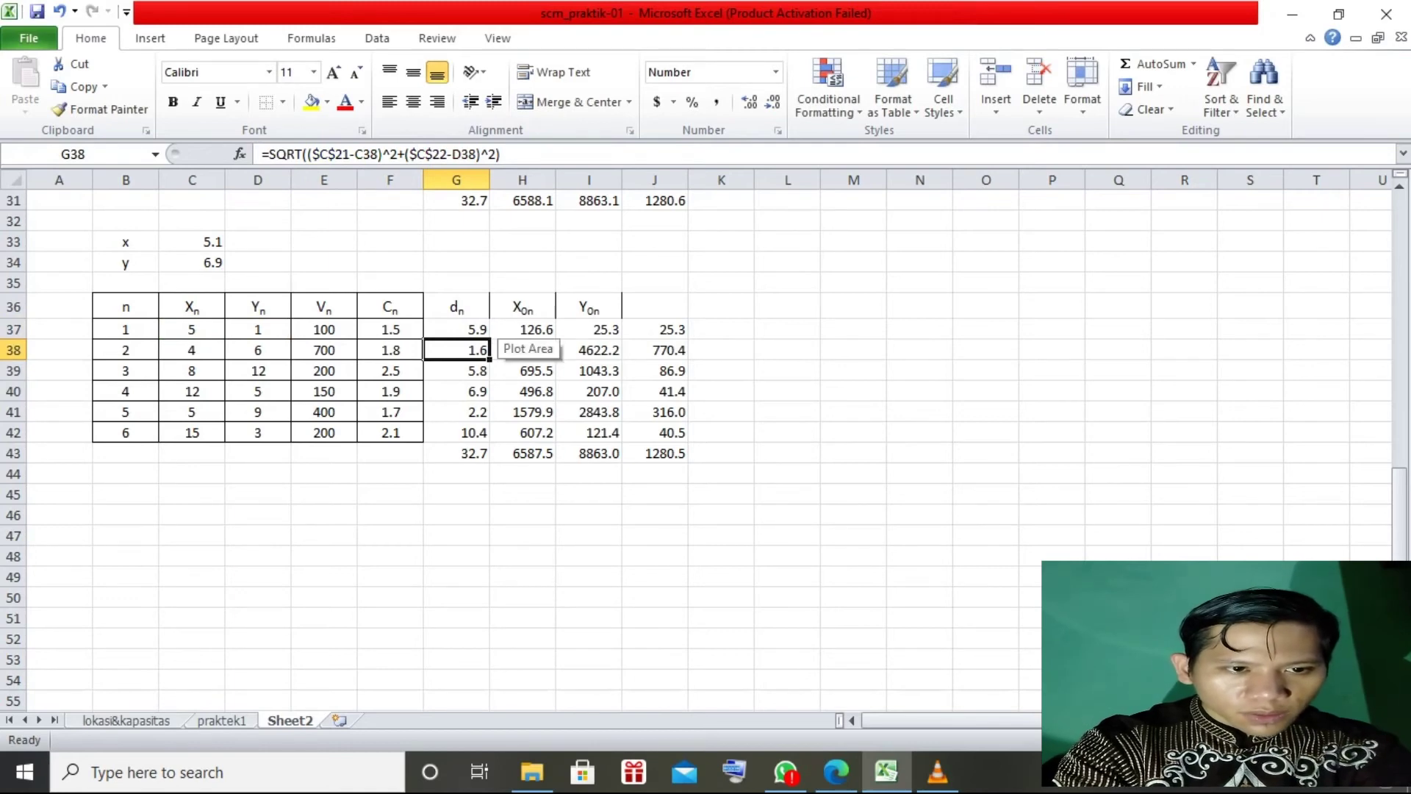
{"action": "left_click", "coordinate": [470, 329]}
{"action": "left_click_drag", "start_coordinate": [489, 339], "coordinate": [485, 435]}
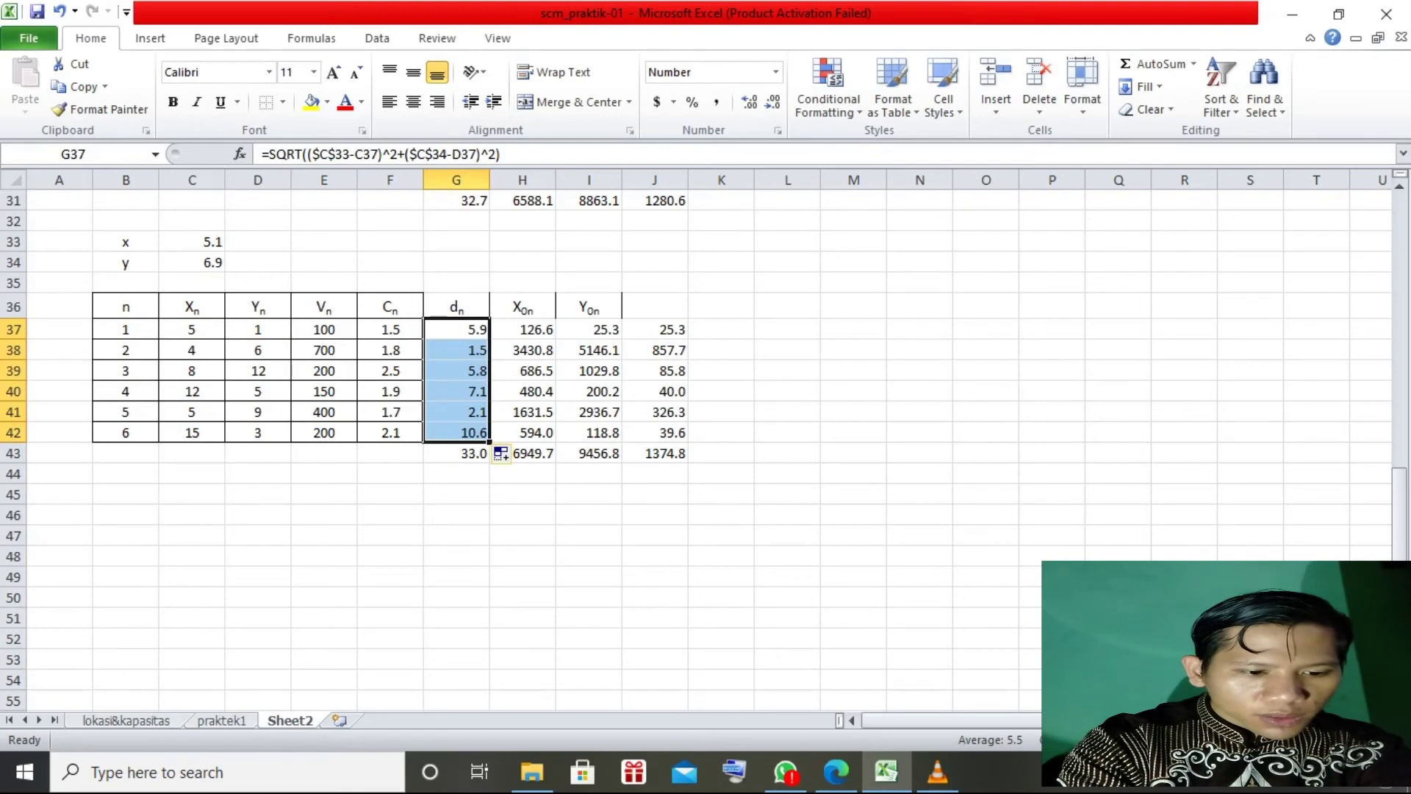
Step: Enter the coordinate labels x in B45 and y in B46 below the third iteration table
{"action": "left_click", "coordinate": [126, 494]}
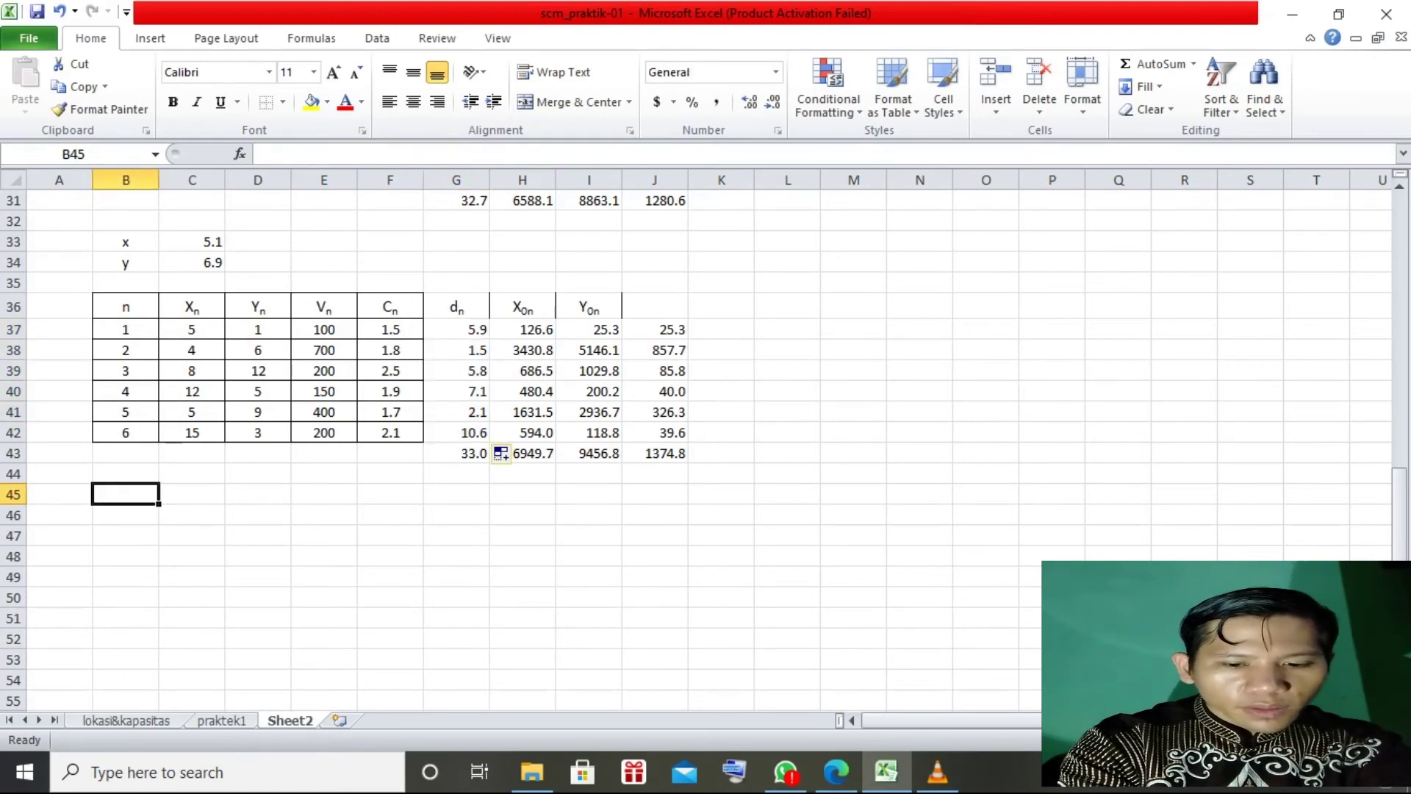
{"action": "type", "text": "x"}
{"action": "key", "text": "Return"}
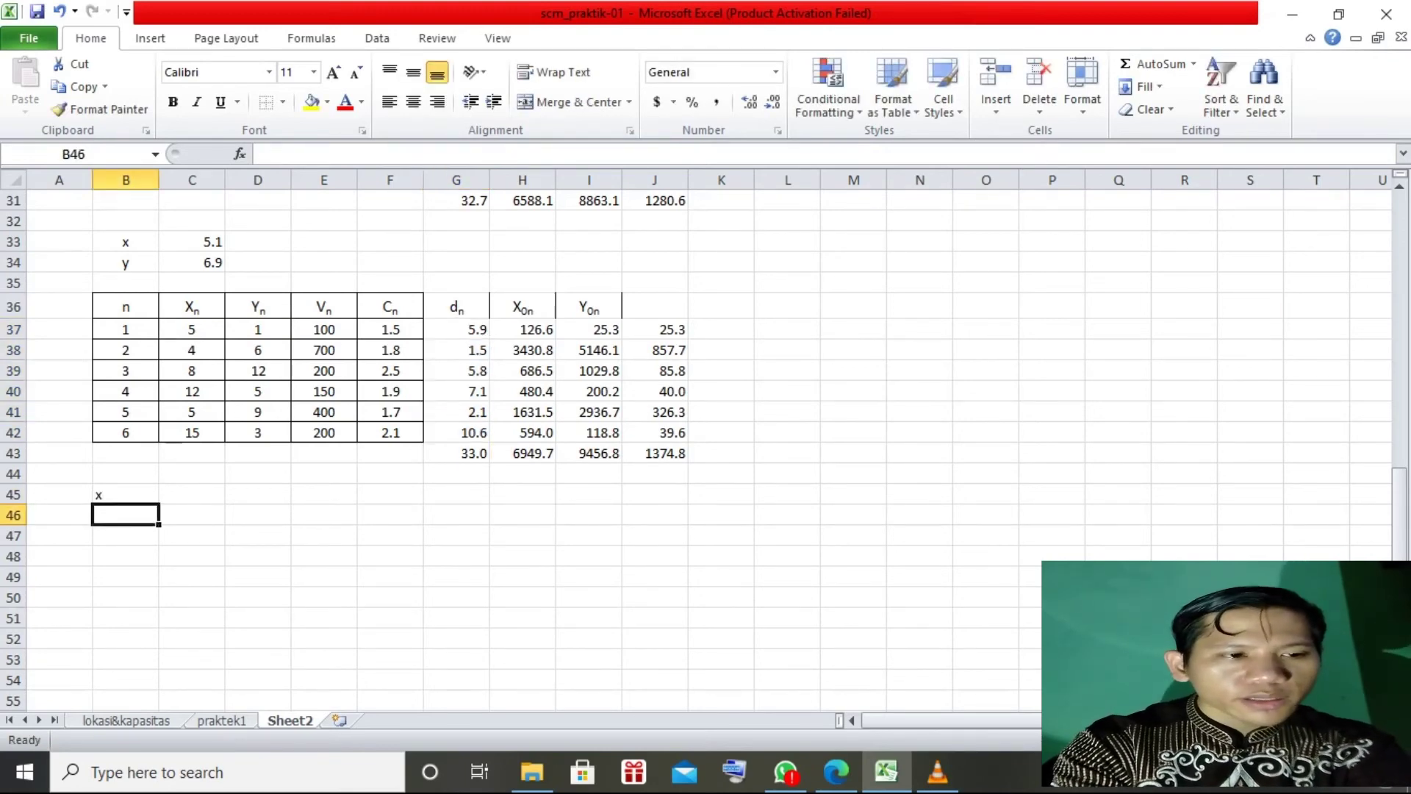
{"action": "type", "text": "y"}
{"action": "key", "text": "Return"}
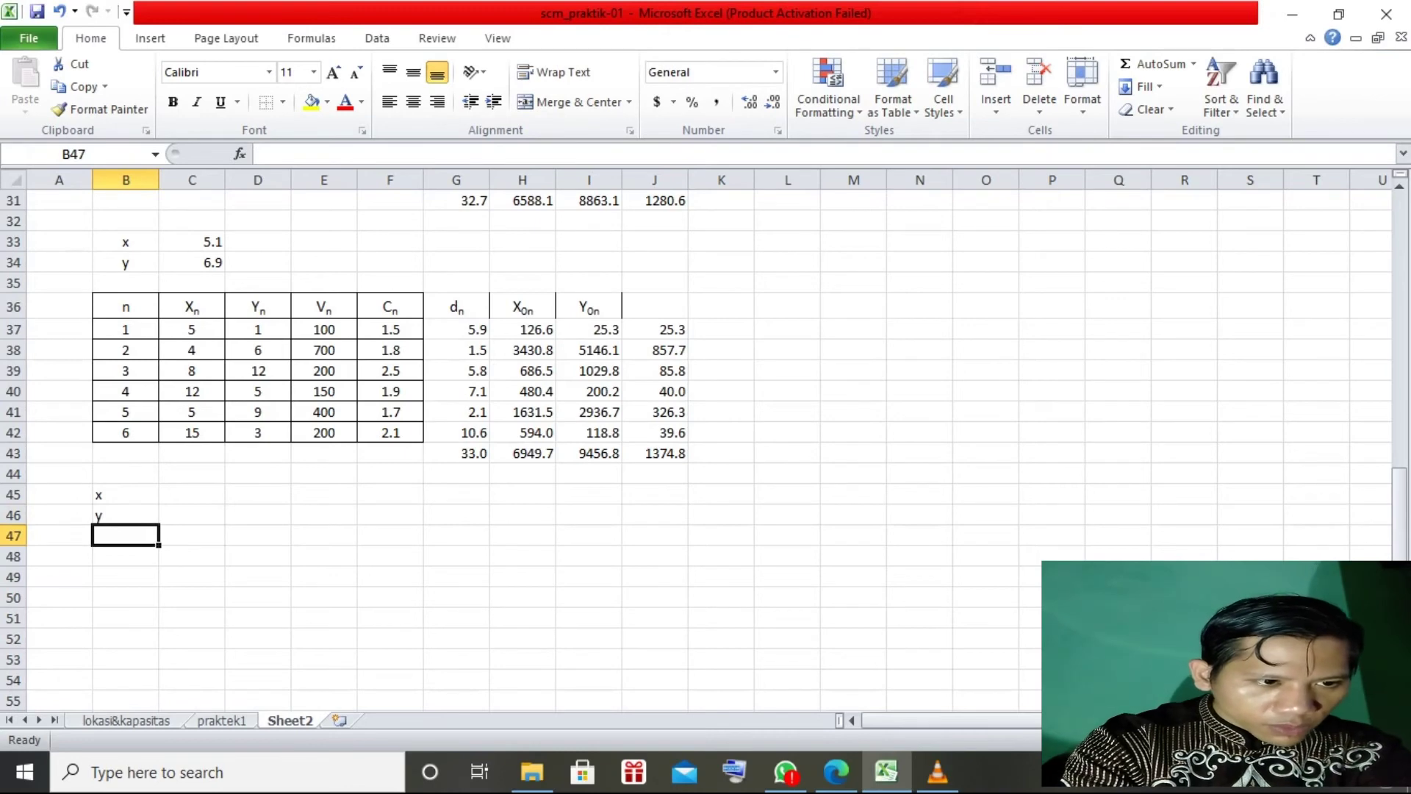
Step: Calculate the new x coordinate in C45 with the formula =H43/J43
{"action": "left_click", "coordinate": [192, 494]}
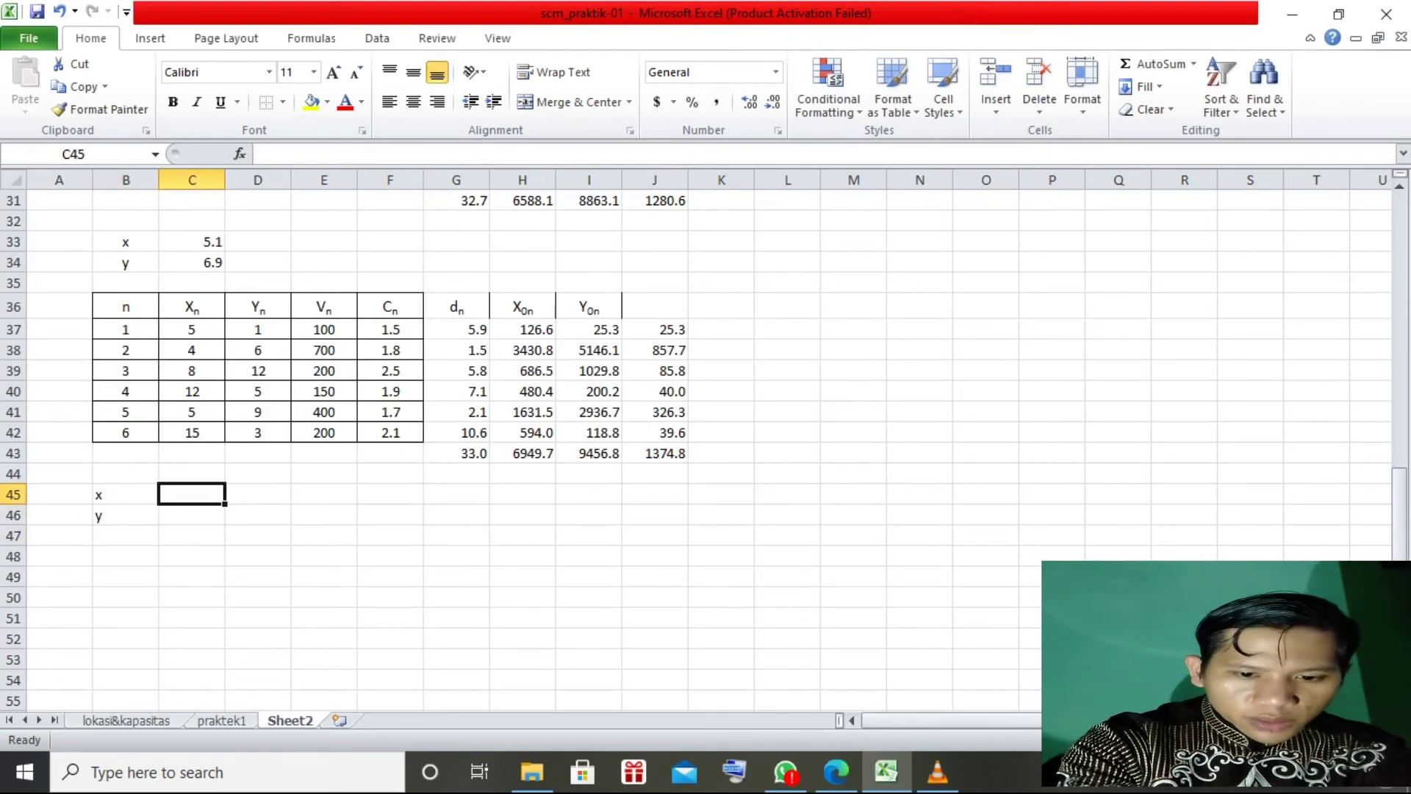
{"action": "type", "text": "="}
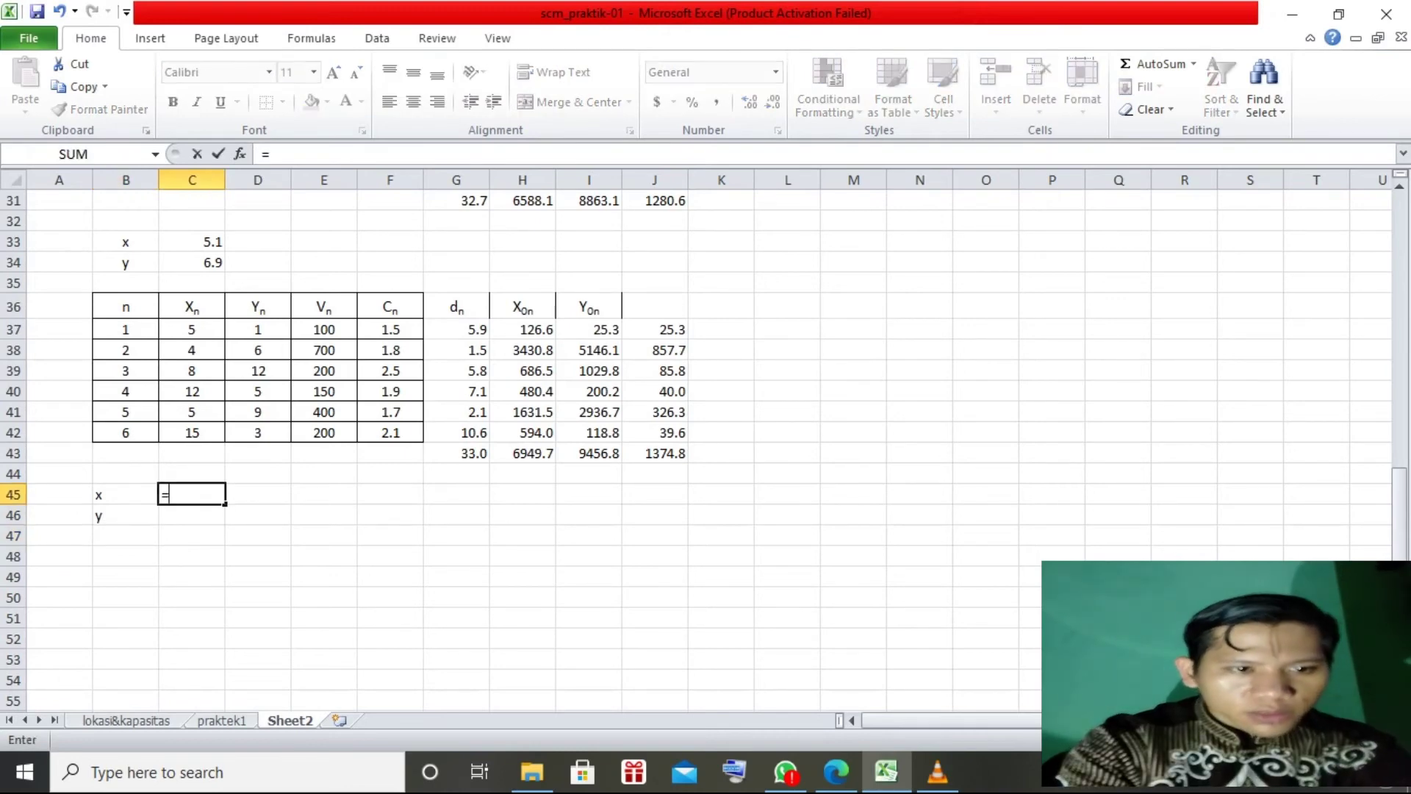
{"action": "left_click", "coordinate": [523, 454]}
{"action": "type", "text": "/"}
{"action": "left_click", "coordinate": [654, 453]}
{"action": "key", "text": "Return"}
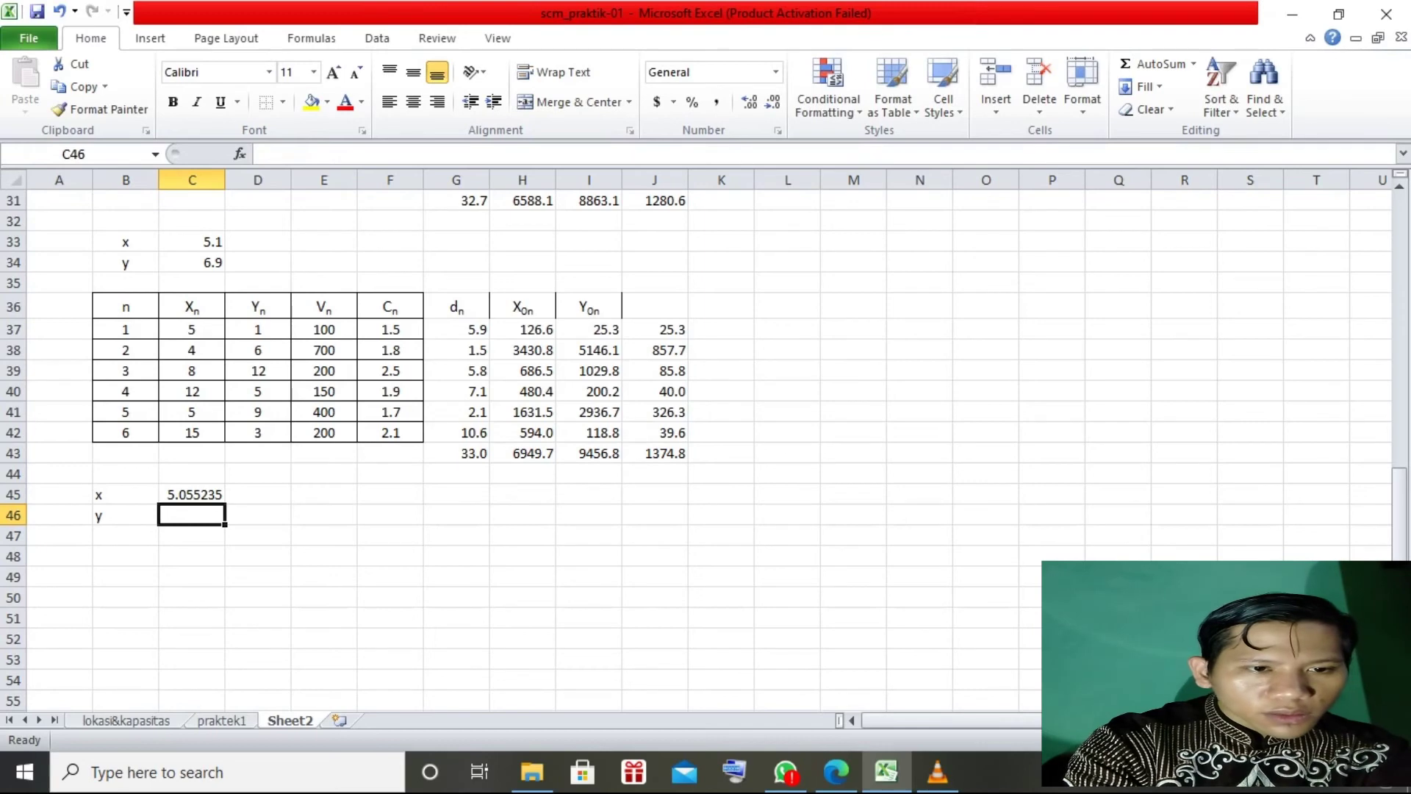
Step: Calculate the new y coordinate in C46 with the formula =I43/J43
{"action": "type", "text": "="}
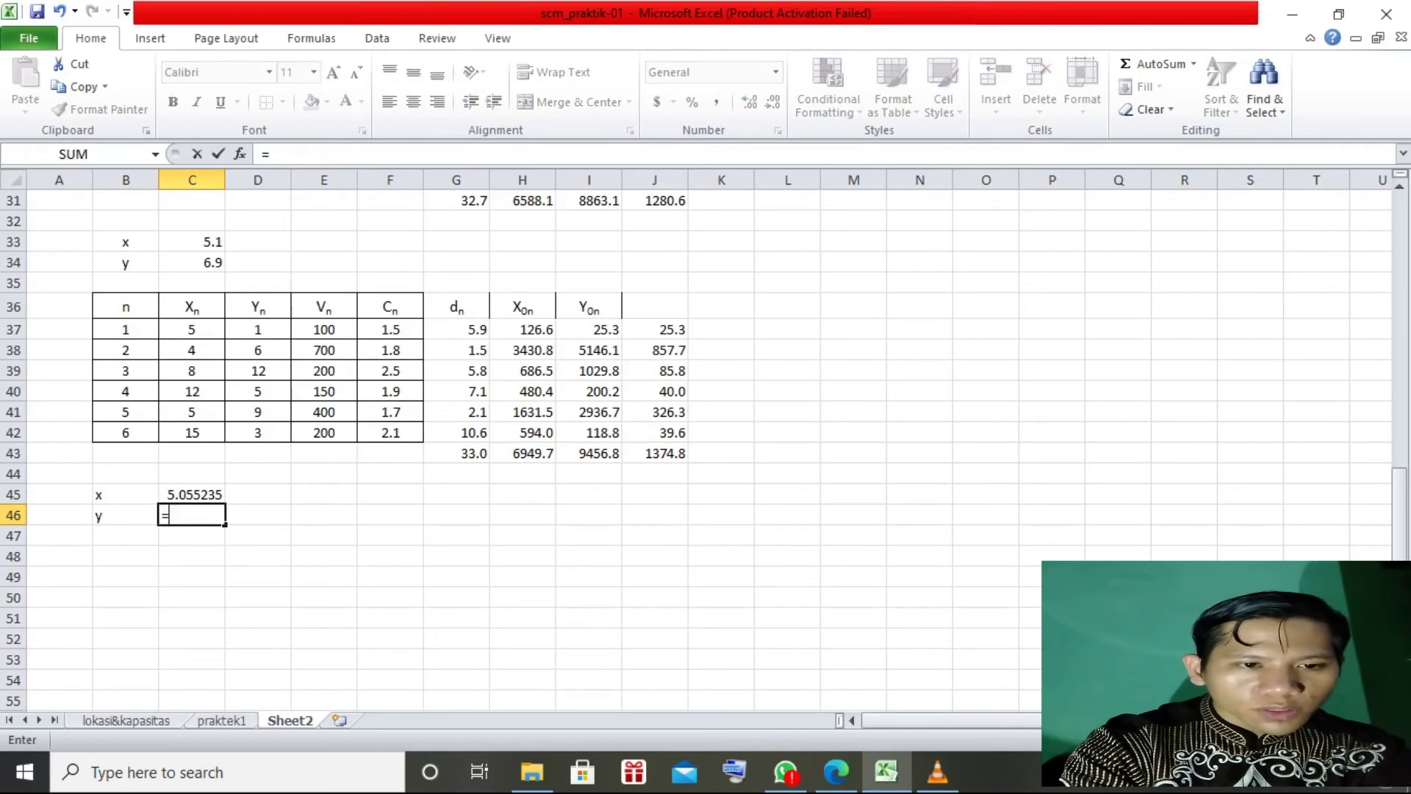
{"action": "left_click", "coordinate": [589, 453]}
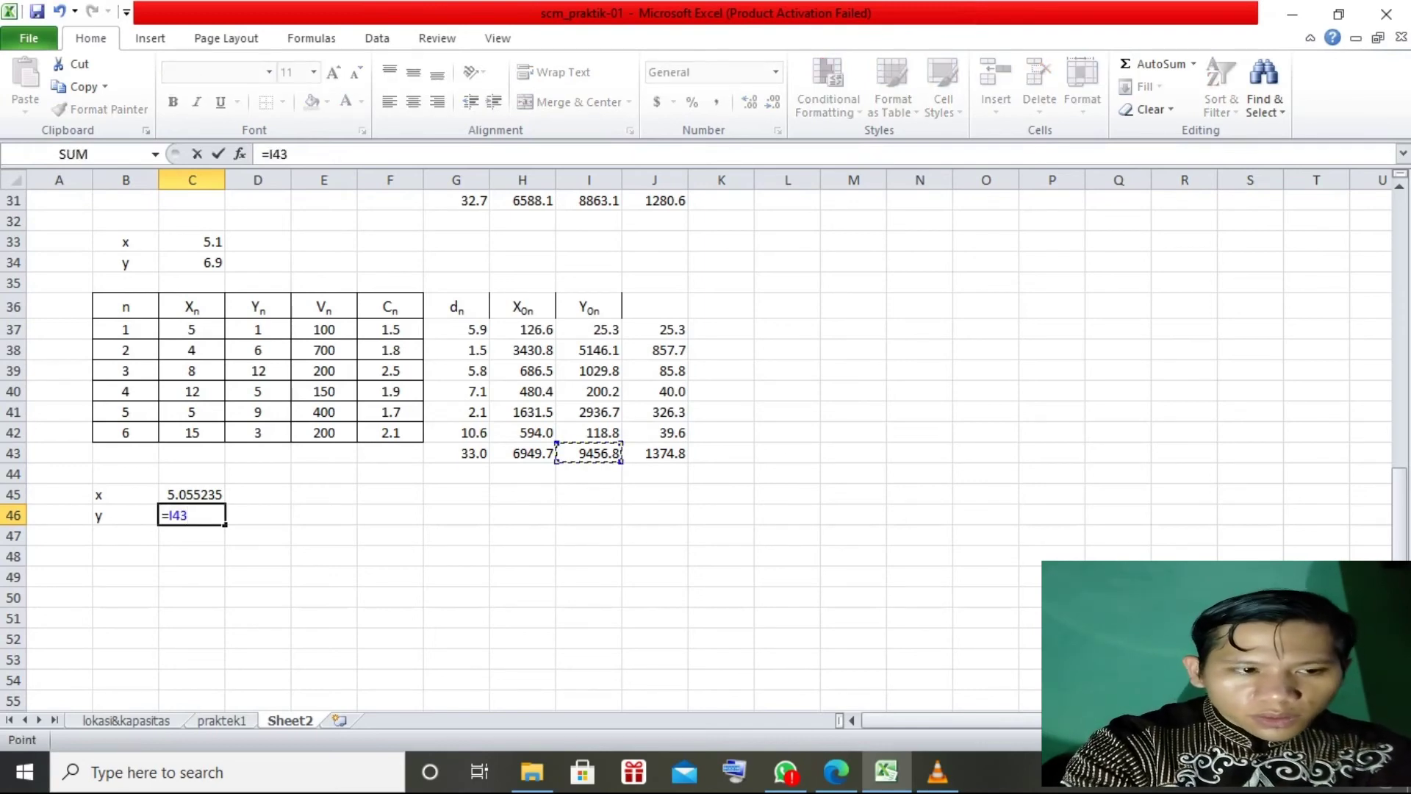
{"action": "type", "text": "/"}
{"action": "left_click", "coordinate": [654, 454]}
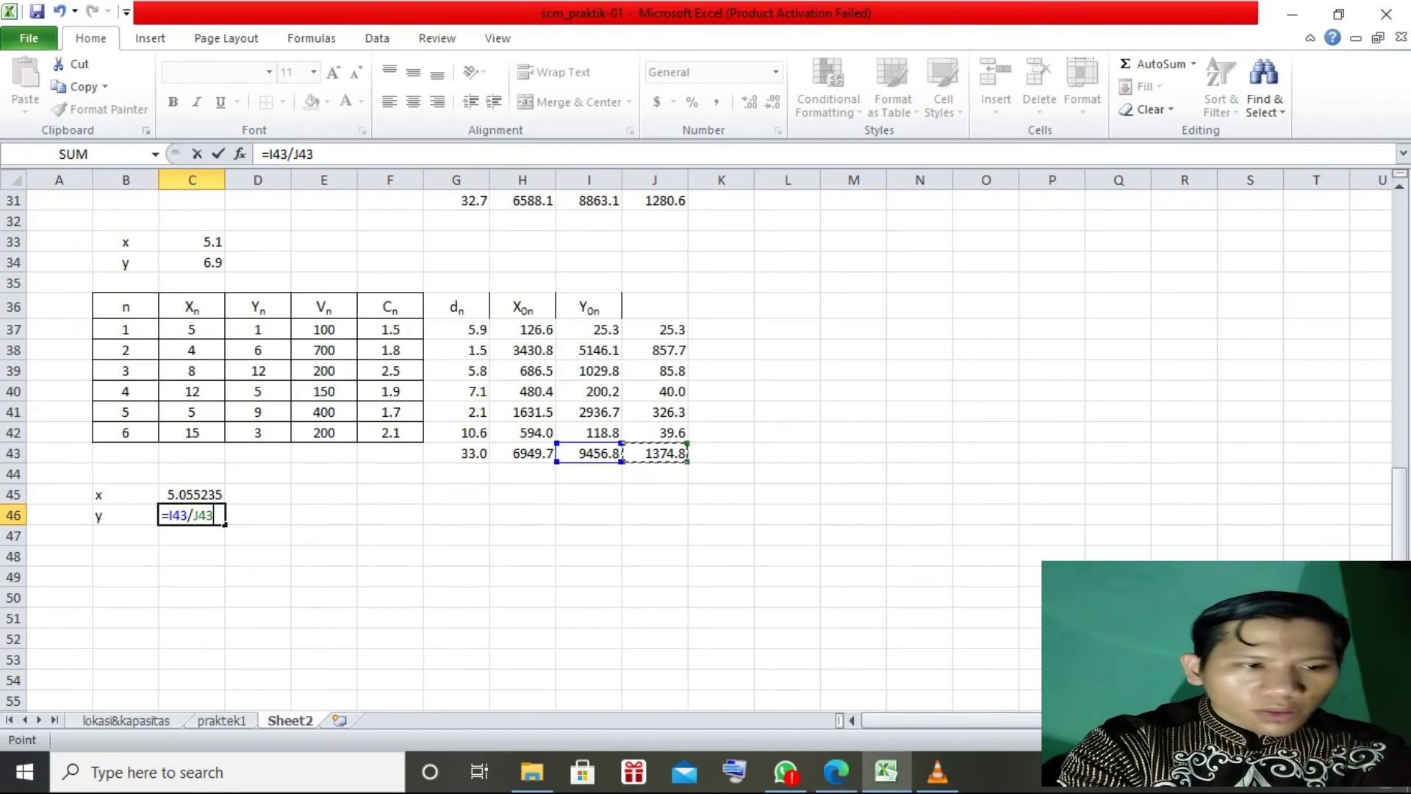
{"action": "key", "text": "Return"}
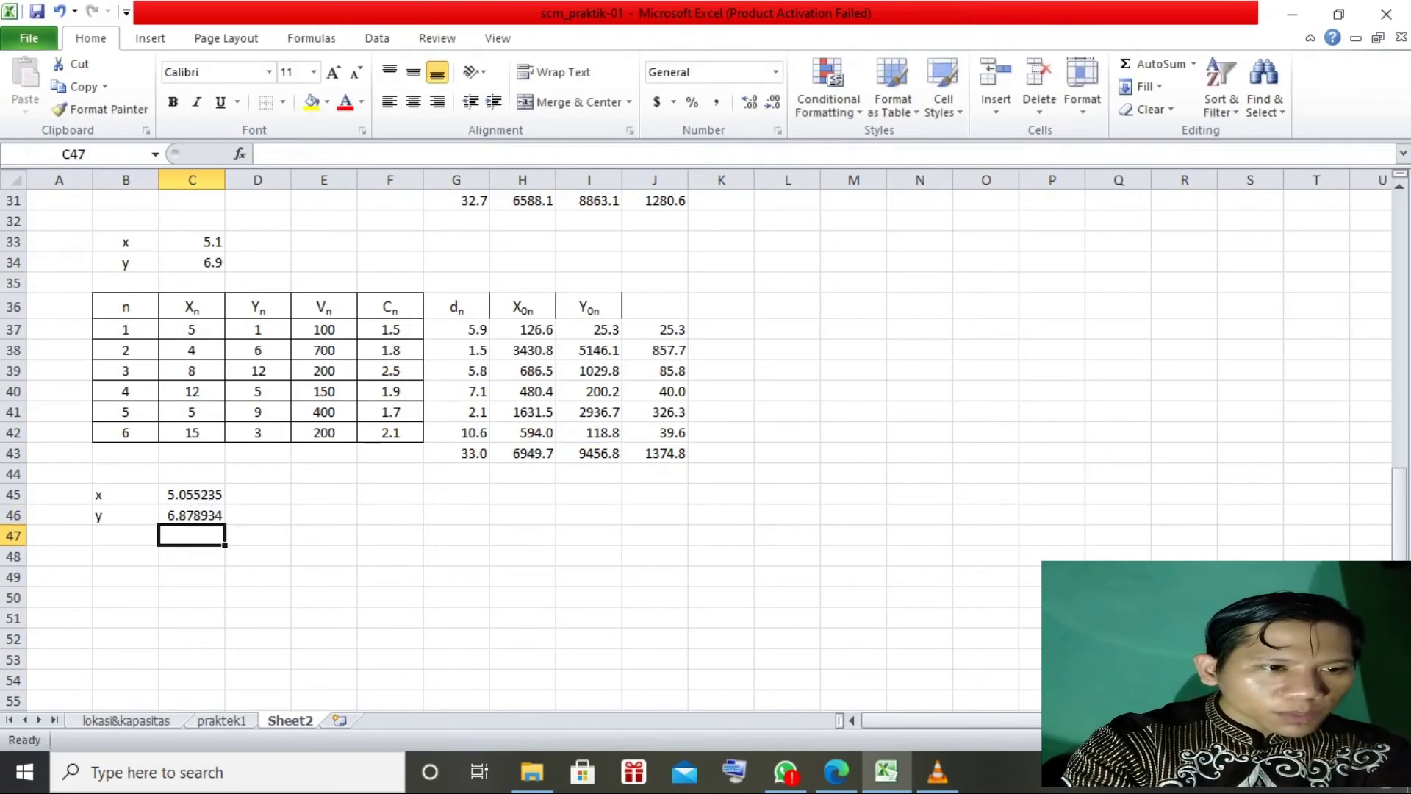
Step: Format the x result in C45 to one decimal place
{"action": "left_click", "coordinate": [192, 494]}
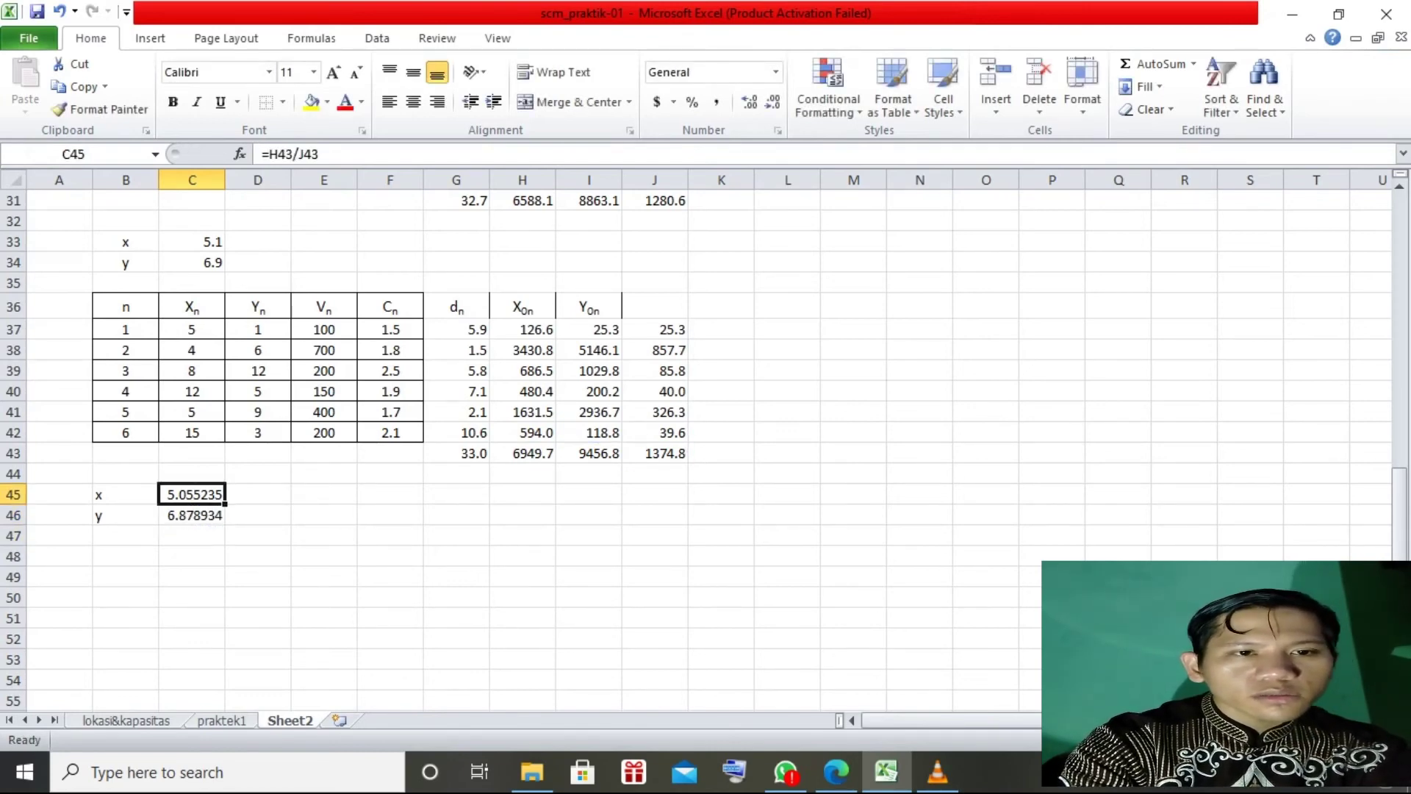
{"action": "left_click", "coordinate": [773, 102]}
{"action": "left_click", "coordinate": [773, 102]}
{"action": "left_click", "coordinate": [772, 102]}
{"action": "left_click", "coordinate": [772, 102]}
{"action": "left_click", "coordinate": [772, 103]}
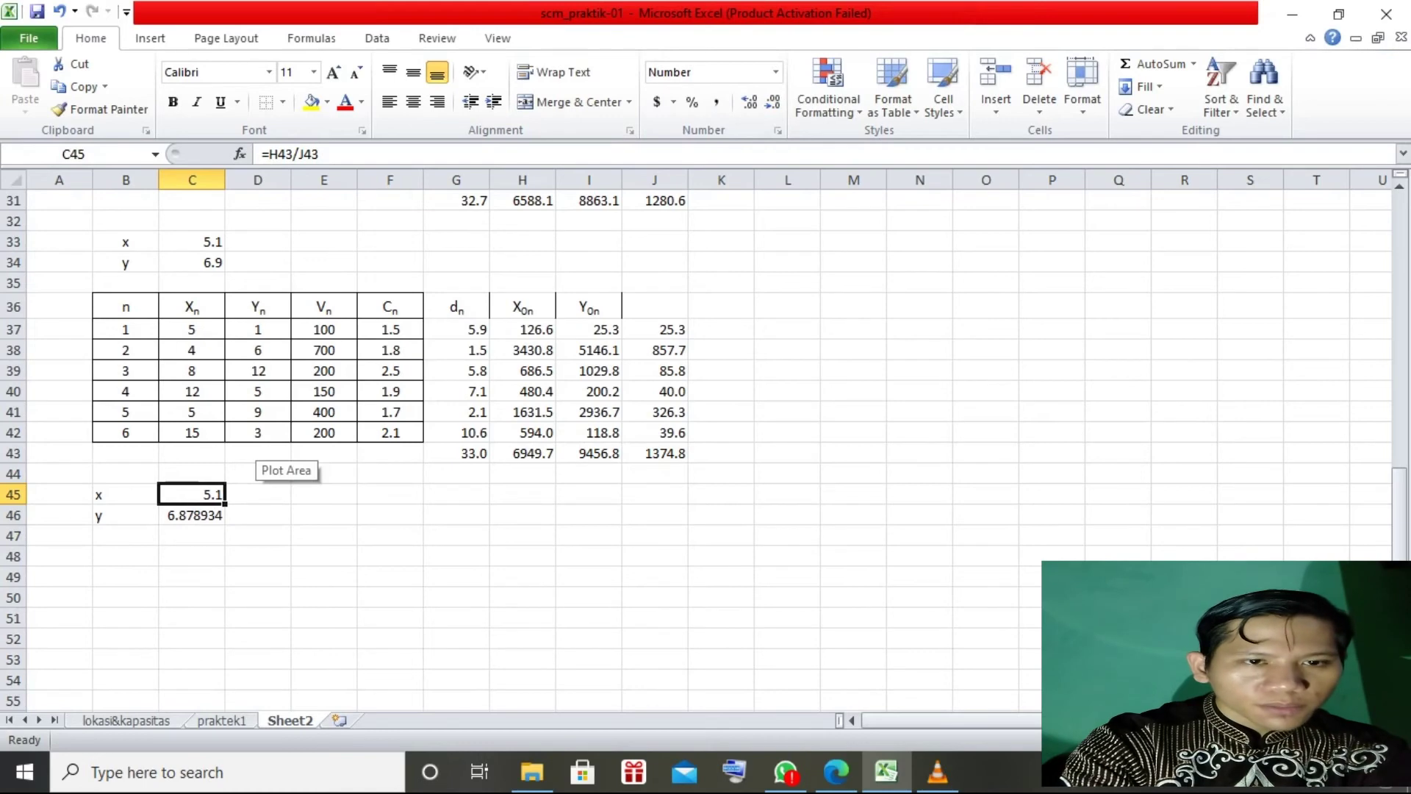
Step: Format the y result in C46 to one decimal place
{"action": "key", "text": "Down"}
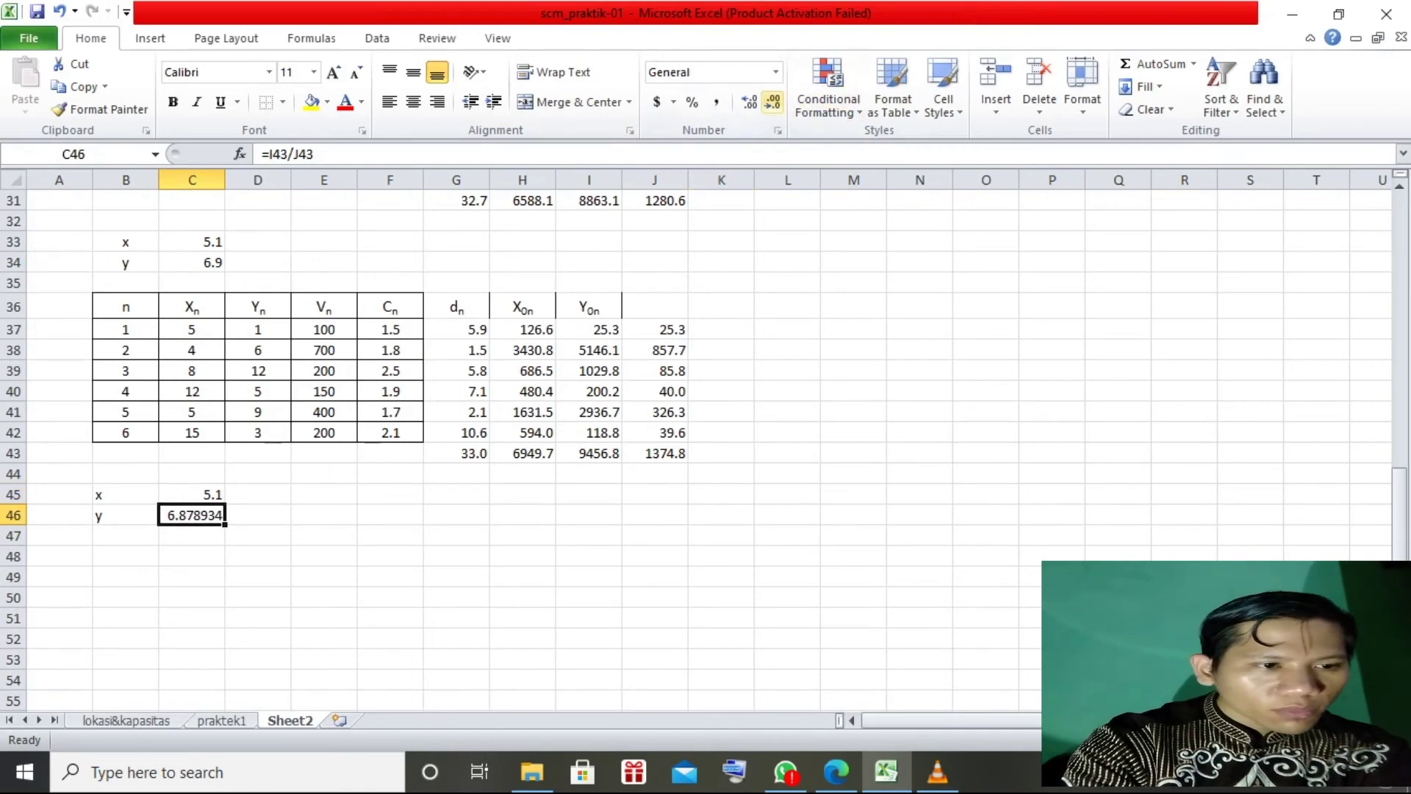
{"action": "left_click", "coordinate": [772, 102]}
{"action": "left_click", "coordinate": [773, 102]}
{"action": "left_click", "coordinate": [772, 102]}
{"action": "left_click", "coordinate": [772, 102]}
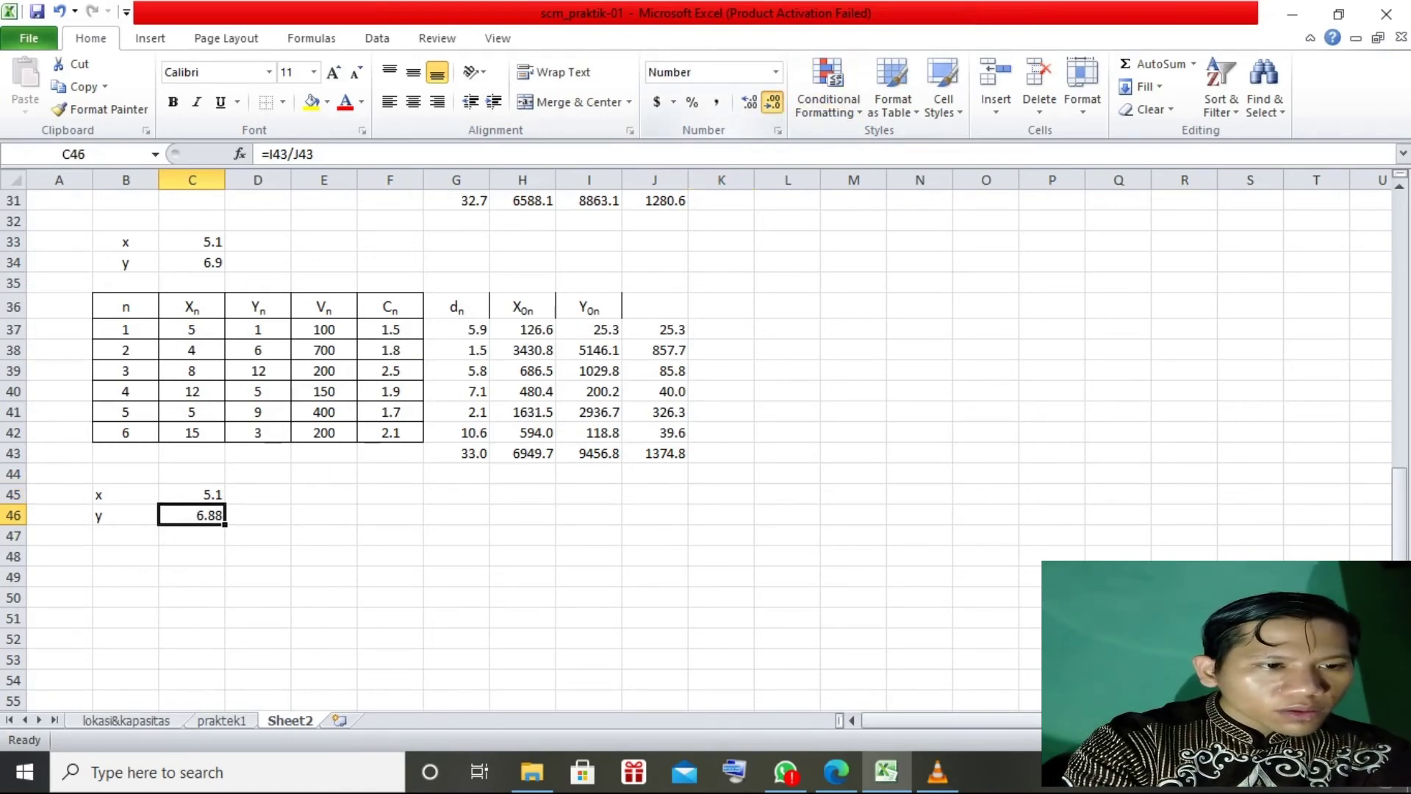
{"action": "left_click", "coordinate": [772, 102]}
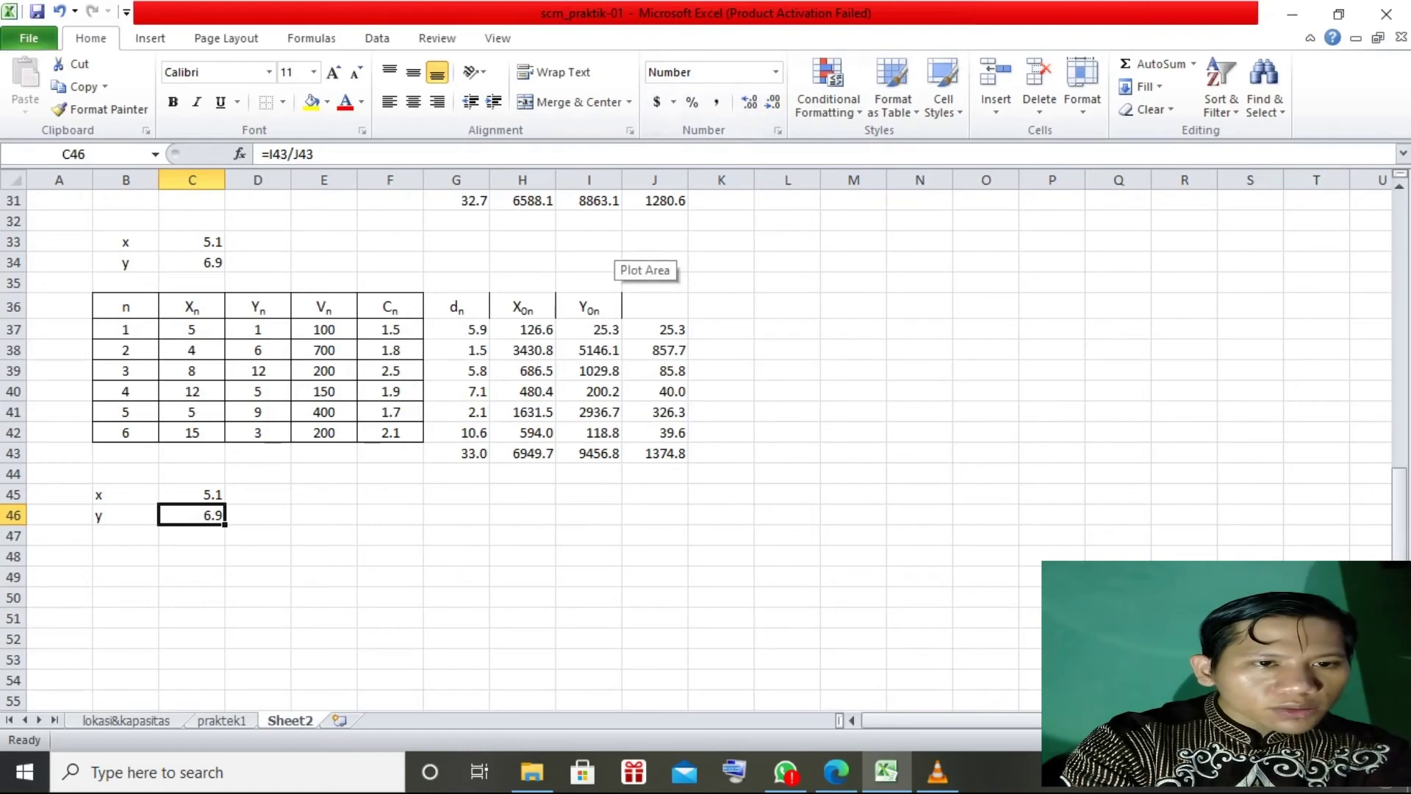
Step: Compare the x and y coordinates of the successive iterations against the stopping rule in step 3 of the method notes
{"action": "scroll", "coordinate": [640, 257], "scroll_direction": "up", "scroll_amount": 4}
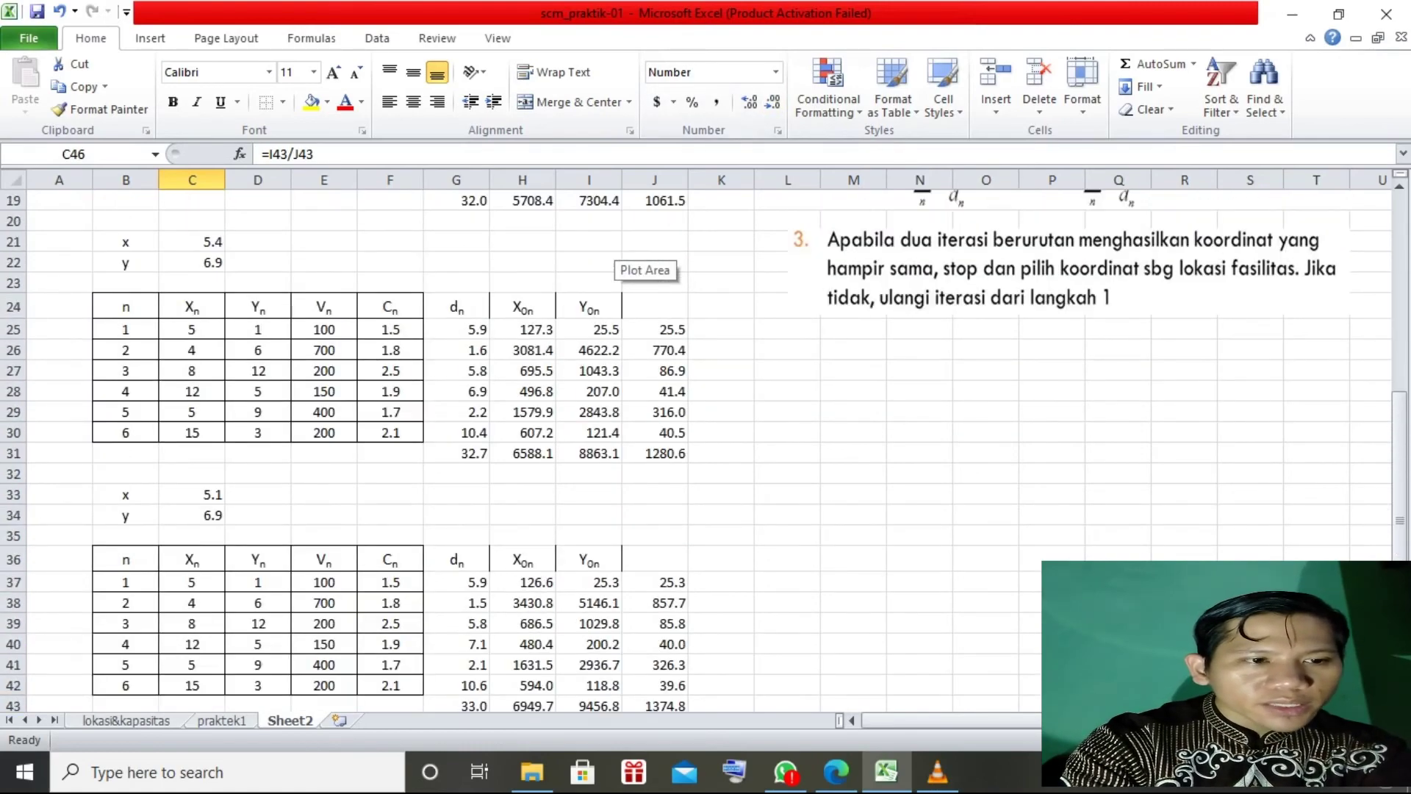
{"action": "scroll", "coordinate": [639, 258], "scroll_direction": "down", "scroll_amount": 2}
{"action": "scroll", "coordinate": [639, 257], "scroll_direction": "up", "scroll_amount": 3}
{"action": "scroll", "coordinate": [640, 257], "scroll_direction": "down", "scroll_amount": 2}
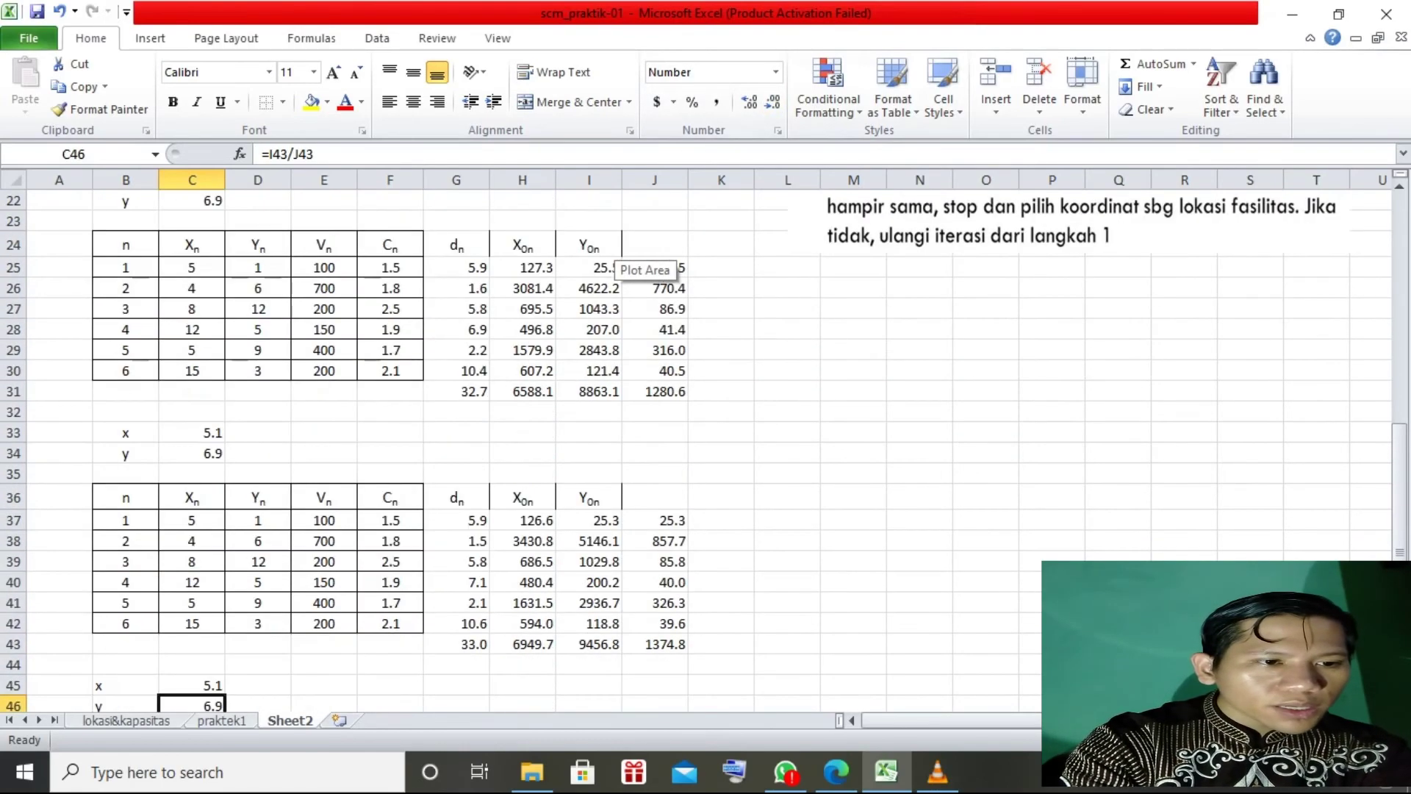
{"action": "scroll", "coordinate": [640, 257], "scroll_direction": "down", "scroll_amount": 2}
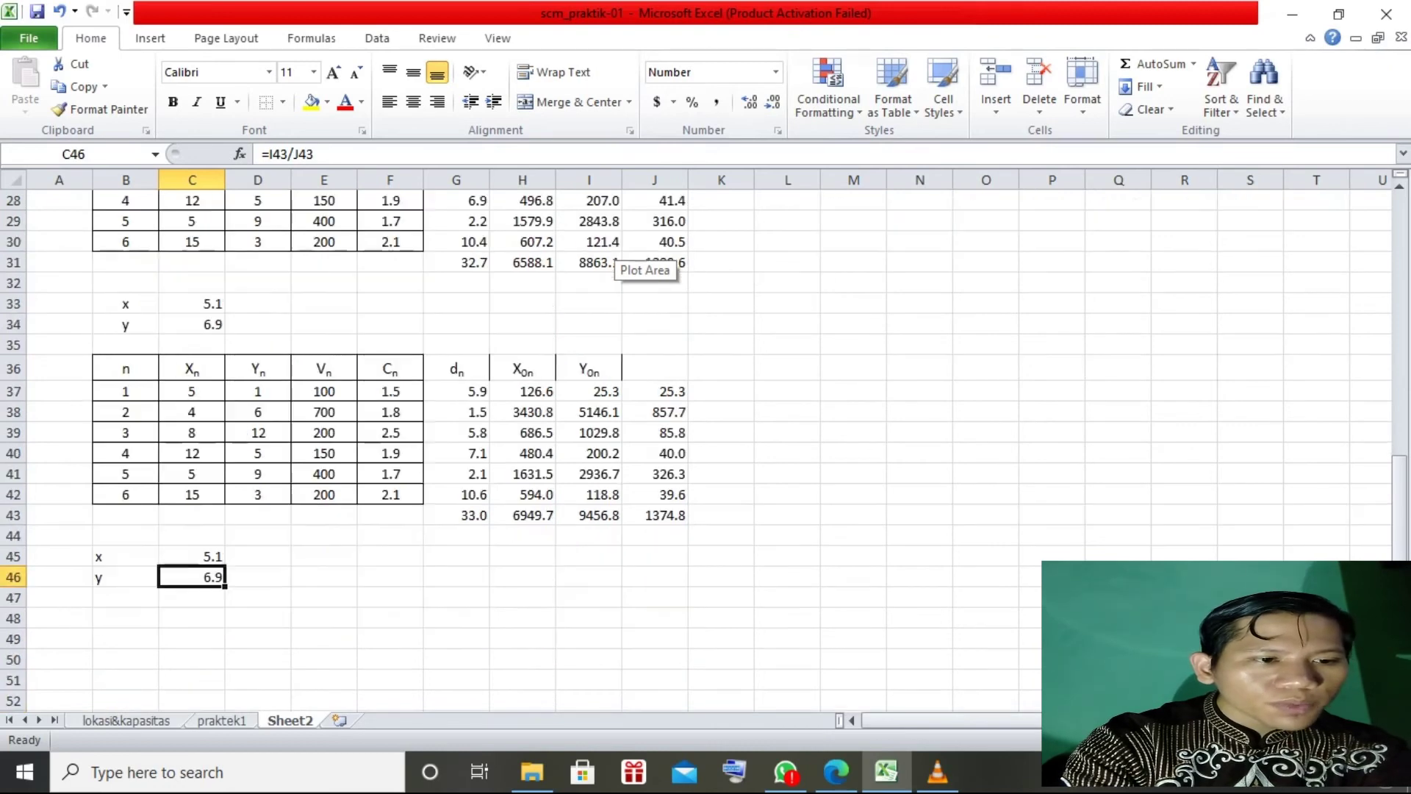
{"action": "scroll", "coordinate": [640, 257], "scroll_direction": "up", "scroll_amount": 4}
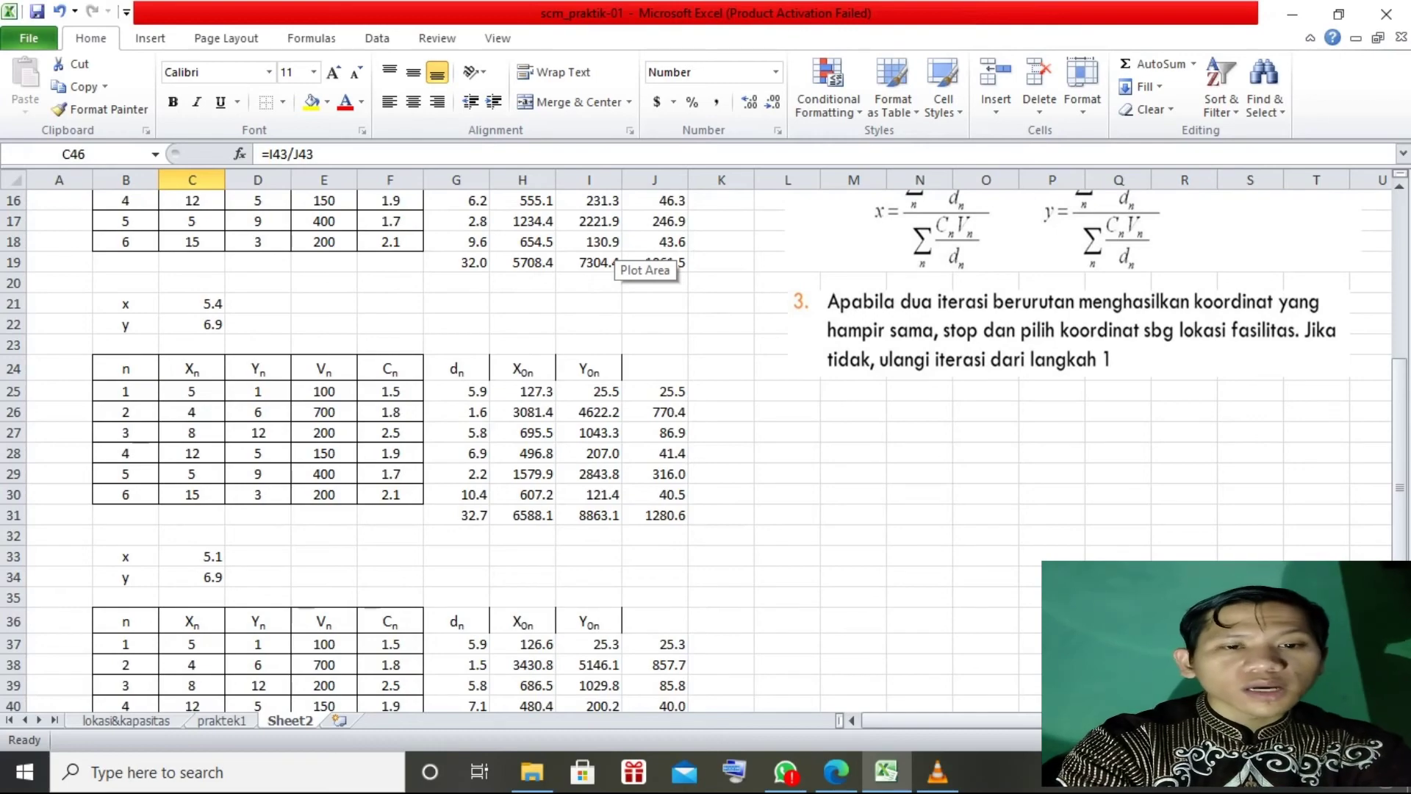
{"action": "scroll", "coordinate": [617, 257], "scroll_direction": "up", "scroll_amount": 1}
{"action": "scroll", "coordinate": [617, 257], "scroll_direction": "down", "scroll_amount": 6}
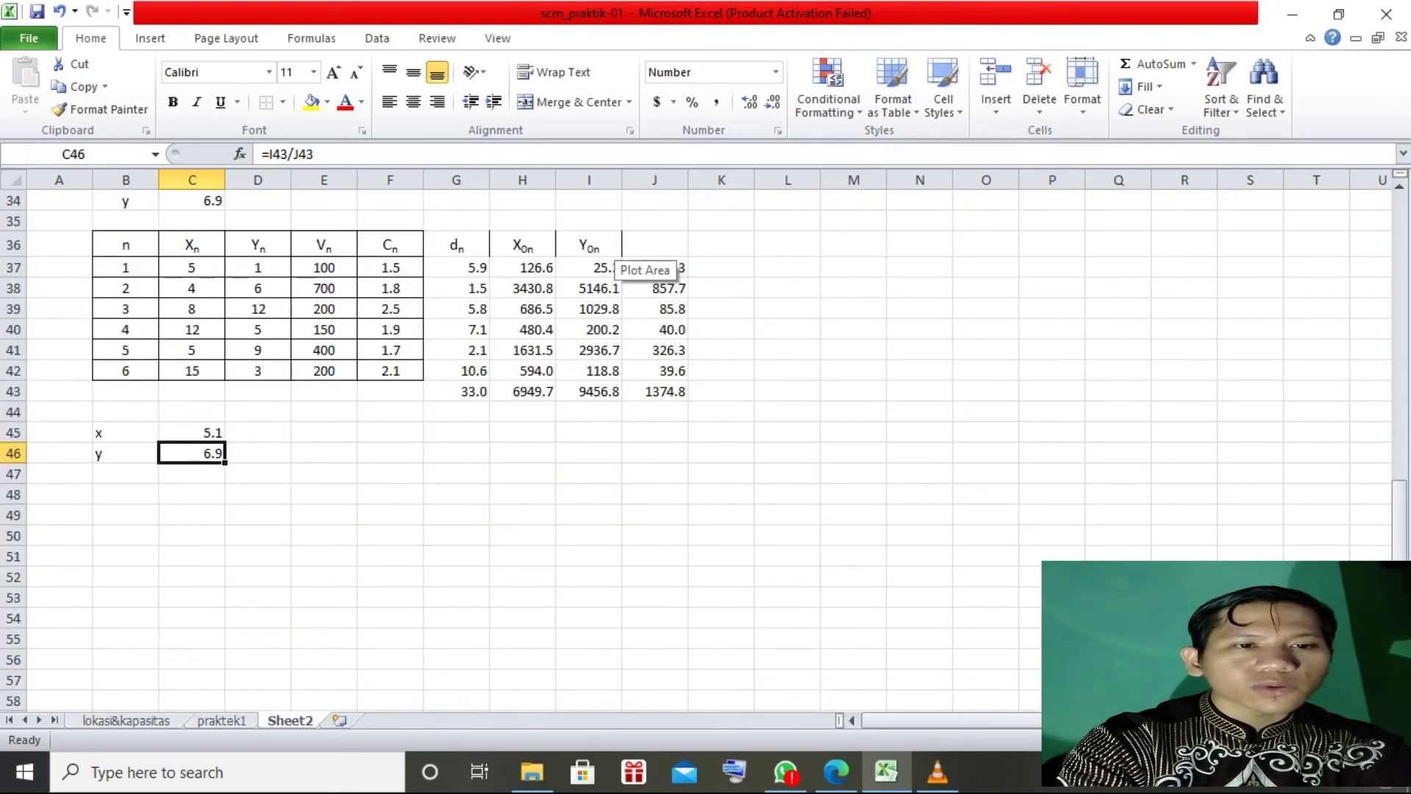
{"action": "scroll", "coordinate": [618, 258], "scroll_direction": "up", "scroll_amount": 4}
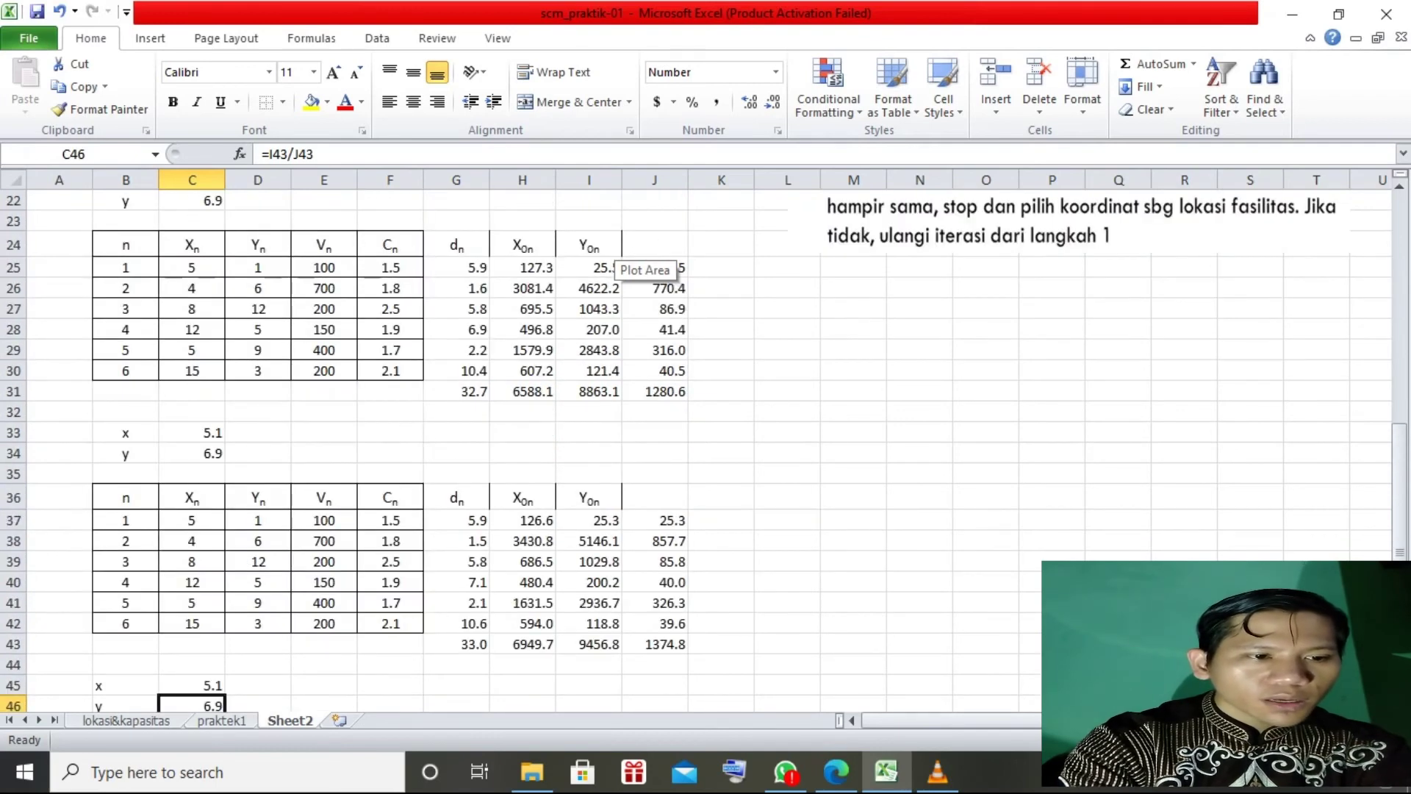
{"action": "scroll", "coordinate": [617, 257], "scroll_direction": "down", "scroll_amount": 6}
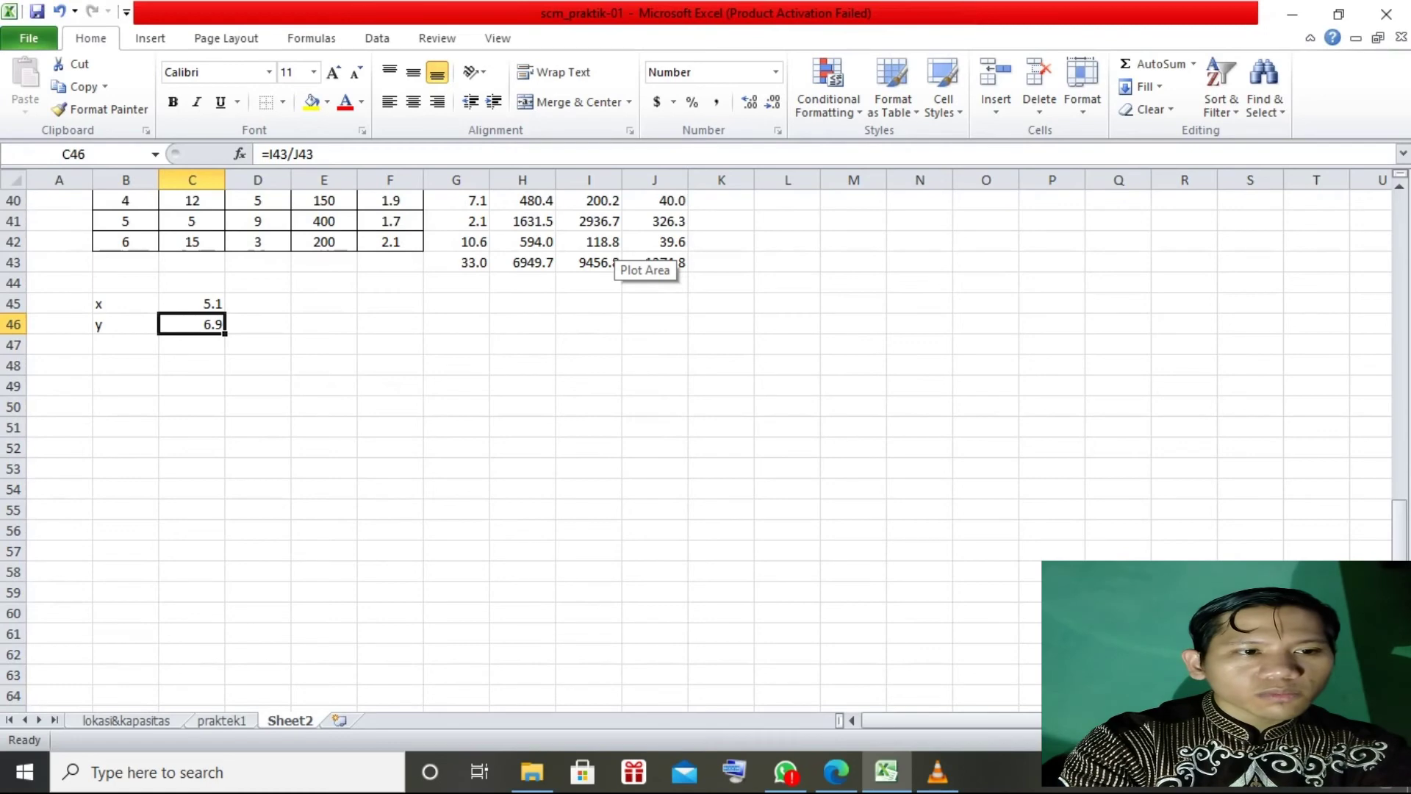
{"action": "key", "text": "Up"}
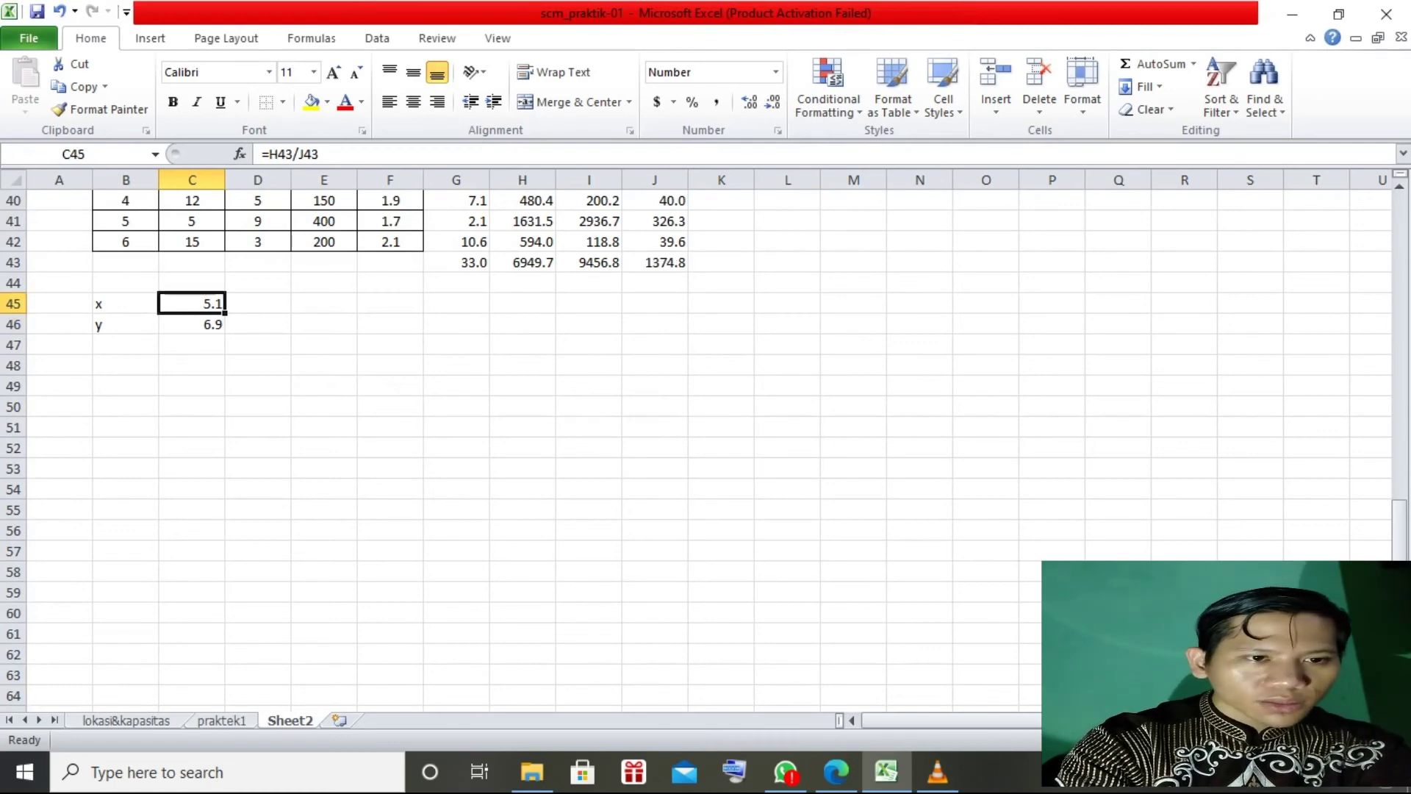
Step: Link C8, below the Xn column of the first table, to the final x coordinate with the formula =C45
{"action": "scroll", "coordinate": [617, 441], "scroll_direction": "up", "scroll_amount": 13}
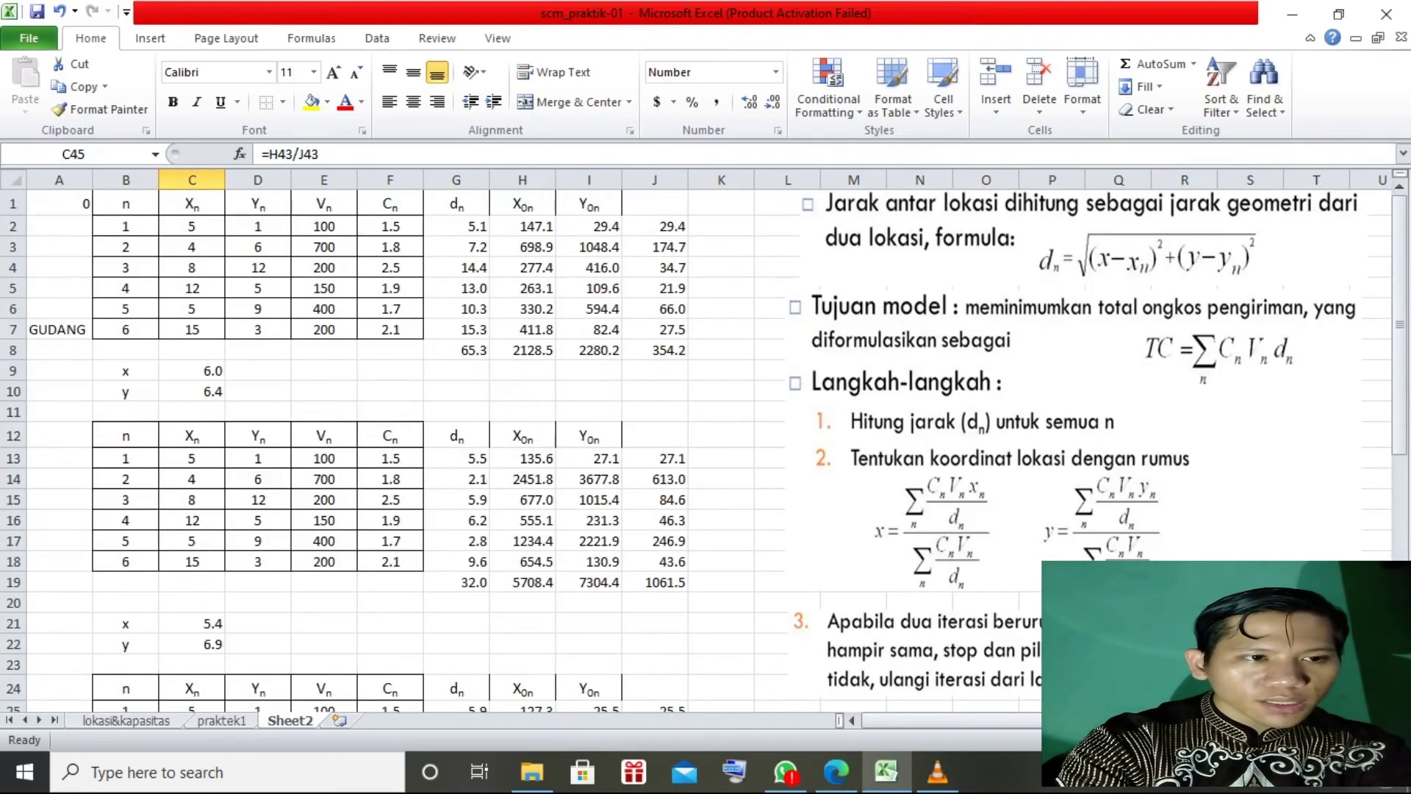
{"action": "left_click", "coordinate": [192, 351]}
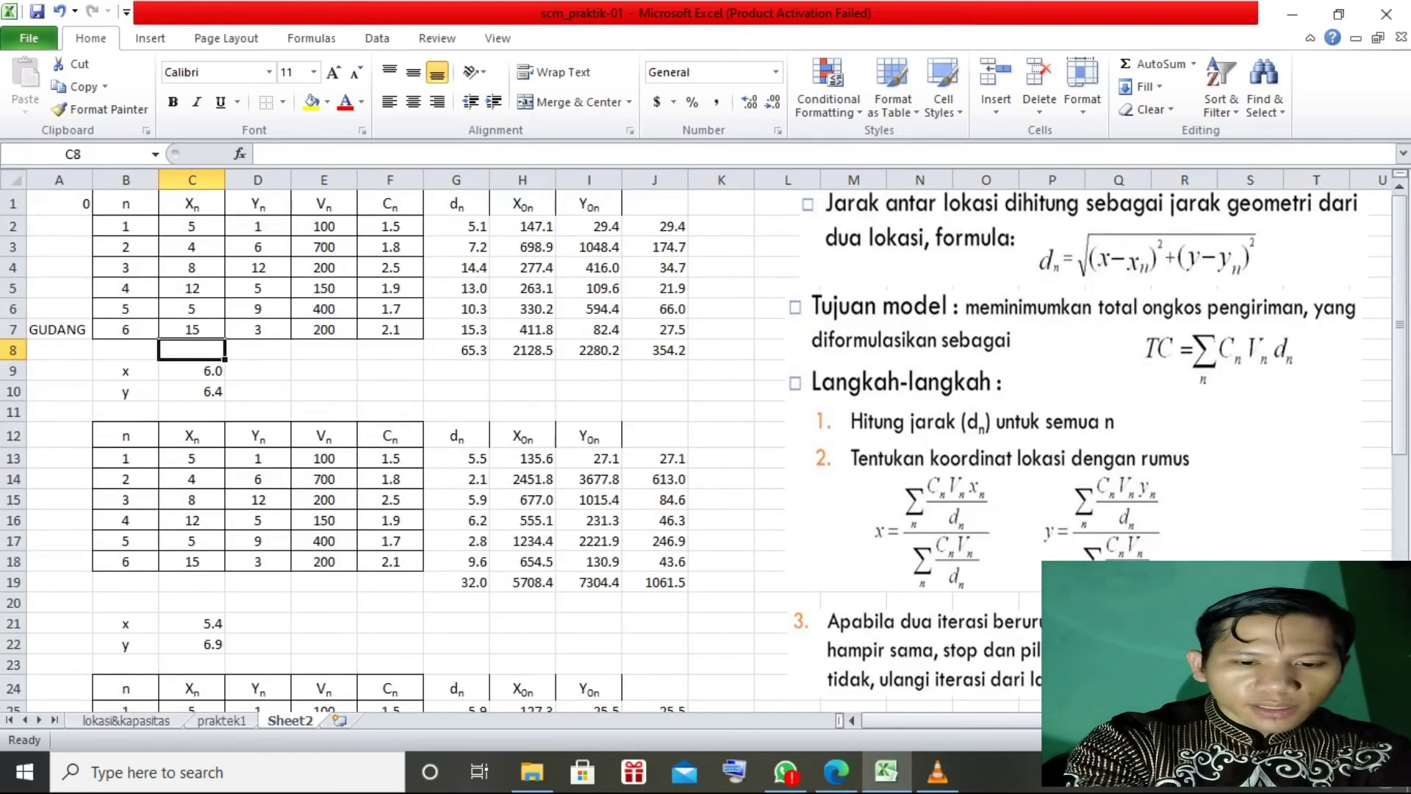
{"action": "type", "text": "="}
{"action": "scroll", "coordinate": [232, 375], "scroll_direction": "down", "scroll_amount": 1}
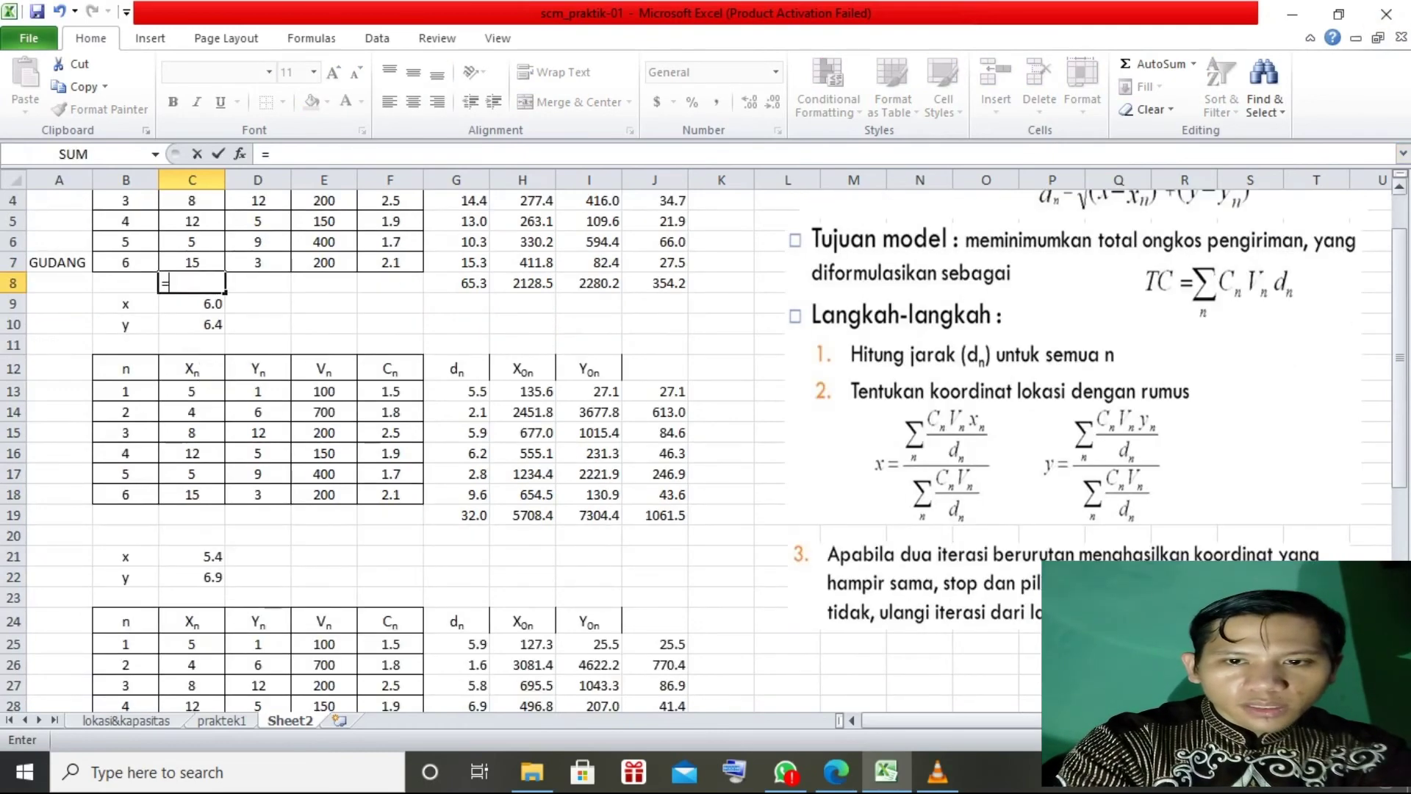
{"action": "left_click_drag", "start_coordinate": [1400, 343], "coordinate": [1400, 550]}
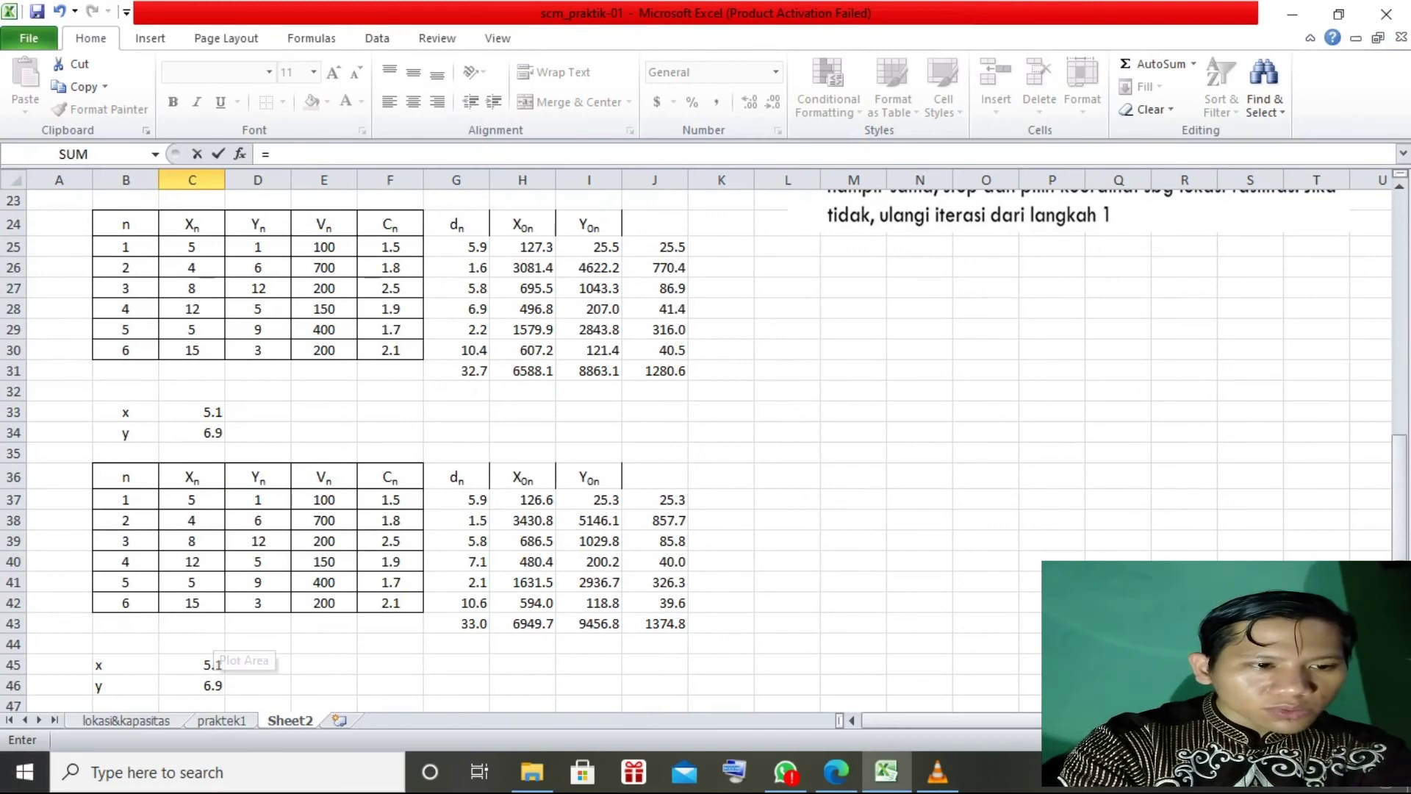
{"action": "left_click", "coordinate": [213, 665]}
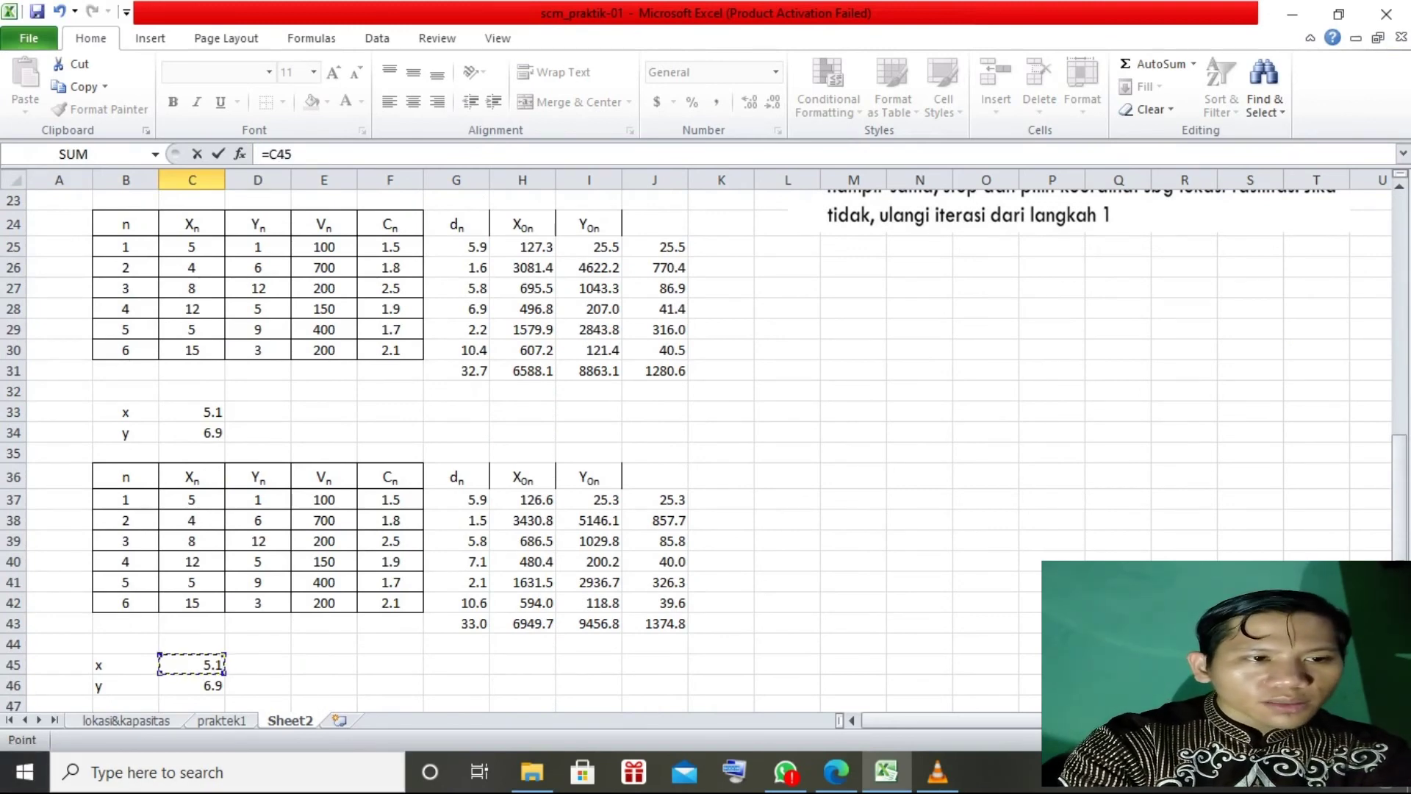
{"action": "key", "text": "Return"}
Step: Link D8, below the Yn column of the first table, to the final y coordinate with the formula =C46
{"action": "scroll", "coordinate": [280, 272], "scroll_direction": "up", "scroll_amount": 1}
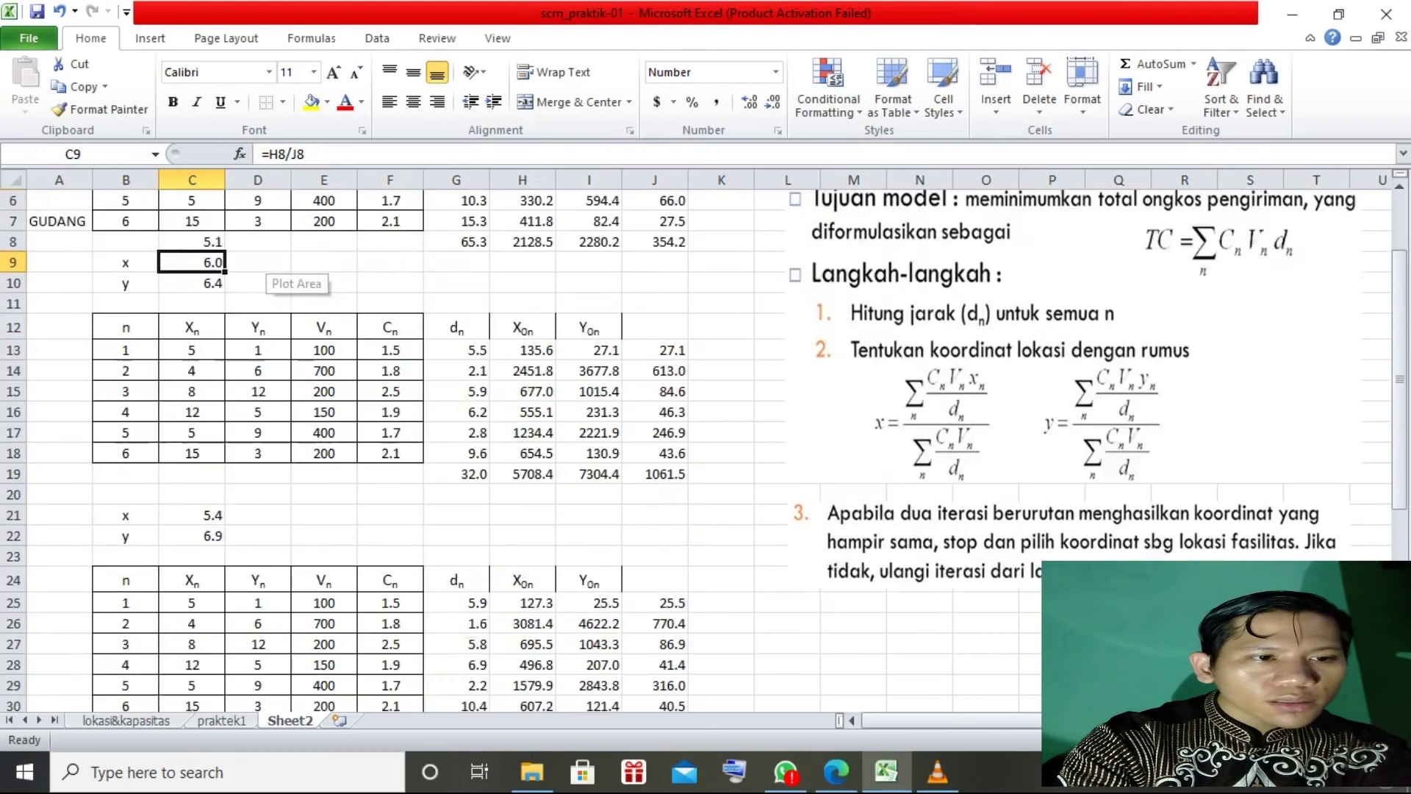
{"action": "scroll", "coordinate": [279, 272], "scroll_direction": "up", "scroll_amount": 2}
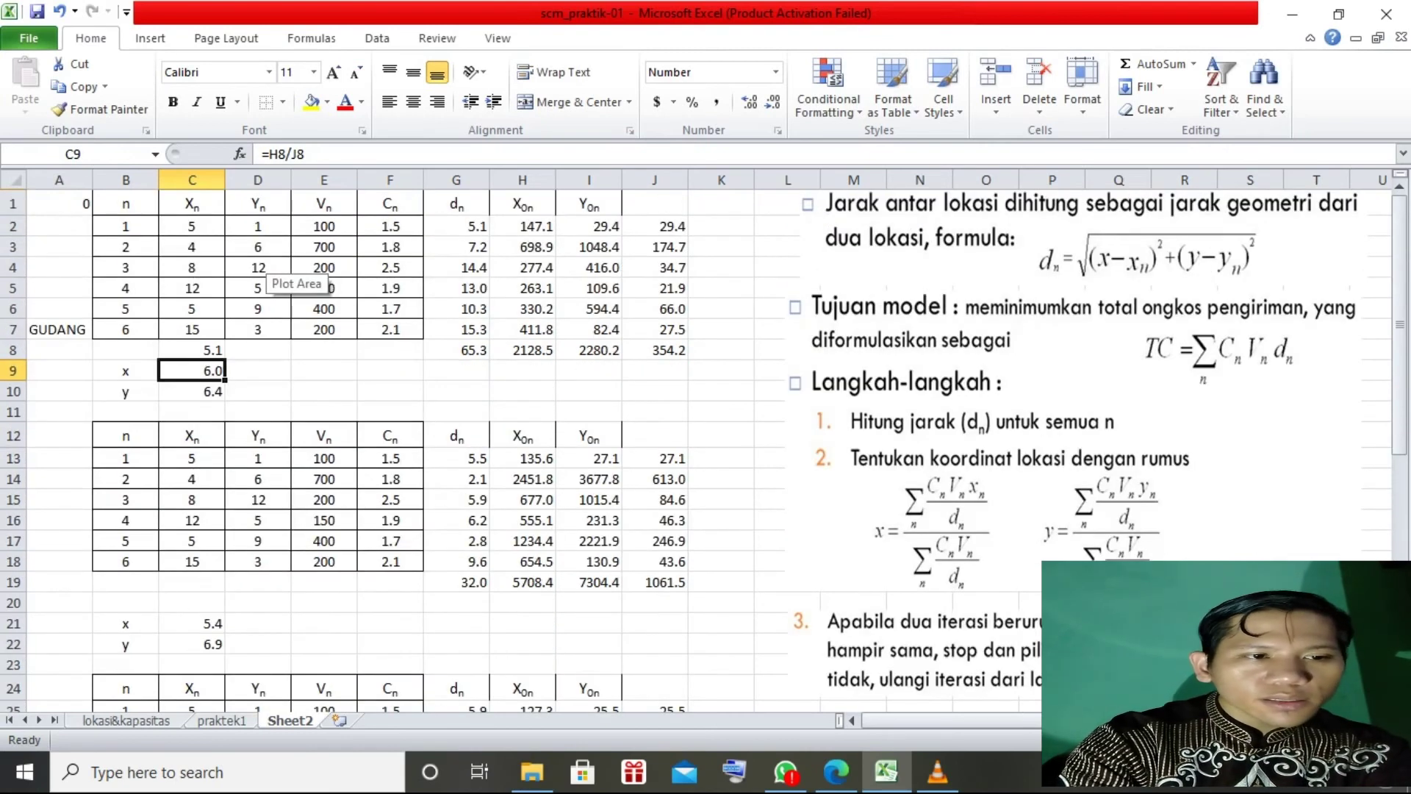
{"action": "left_click", "coordinate": [257, 350]}
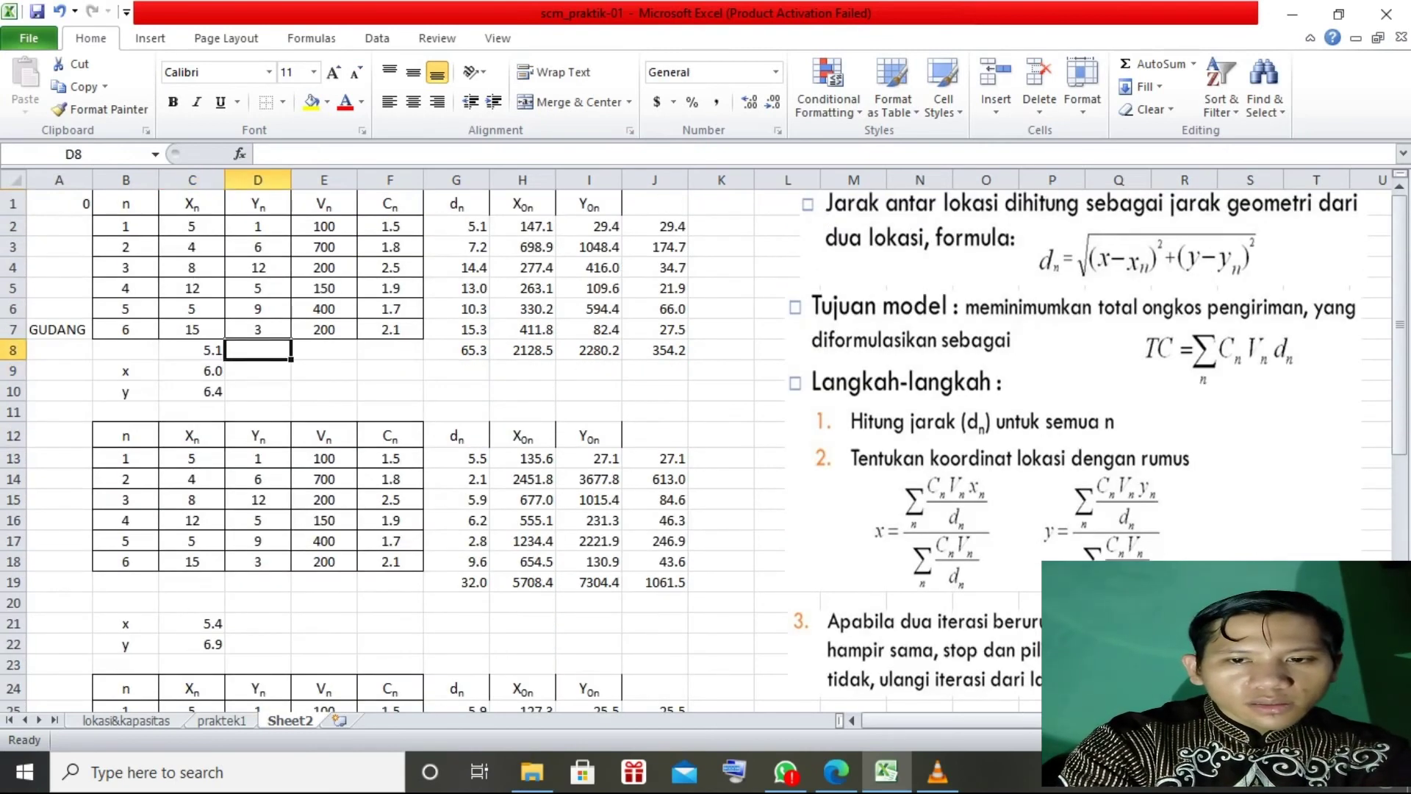
{"action": "left_click_drag", "start_coordinate": [1399, 363], "coordinate": [1399, 605]}
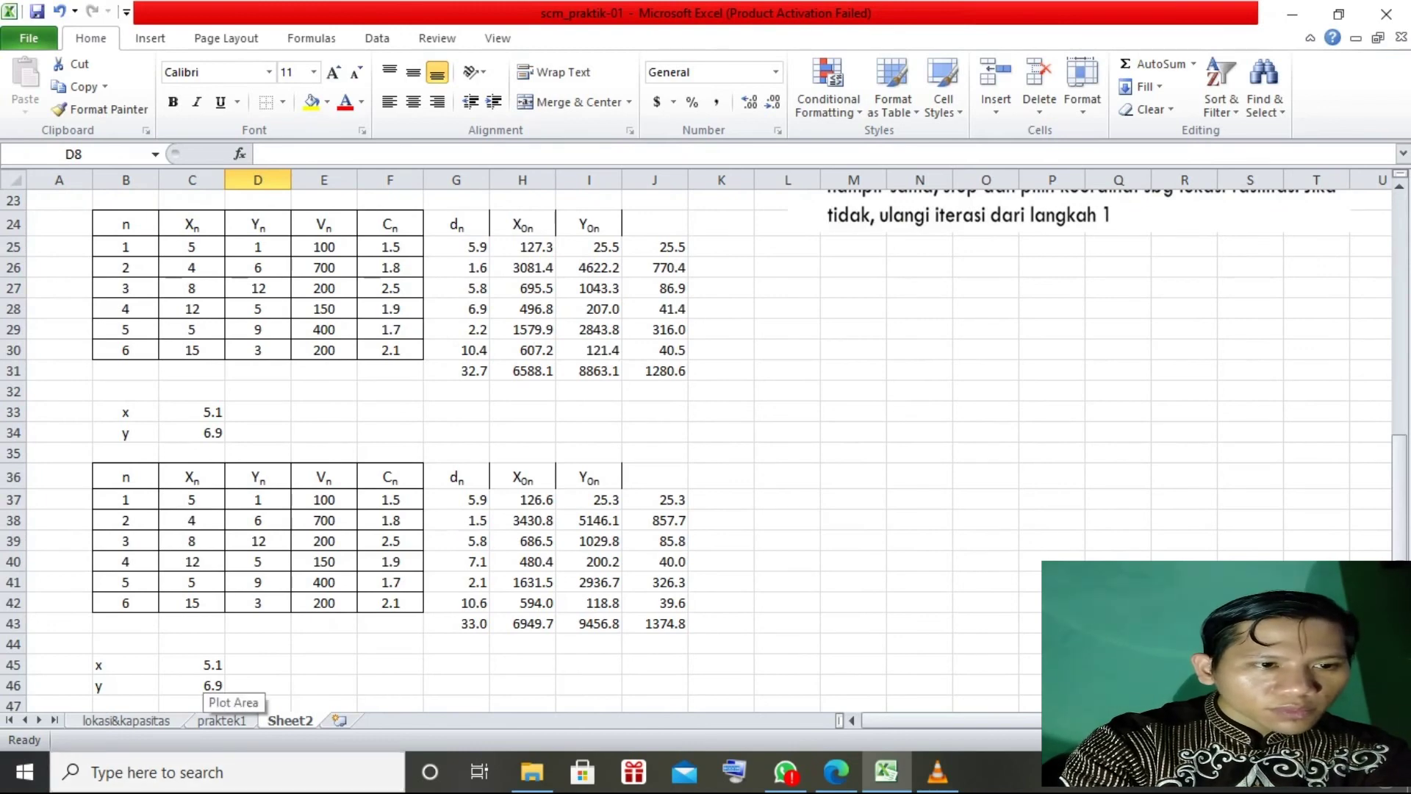
{"action": "scroll", "coordinate": [698, 441], "scroll_direction": "up", "scroll_amount": 7}
{"action": "type", "text": "="}
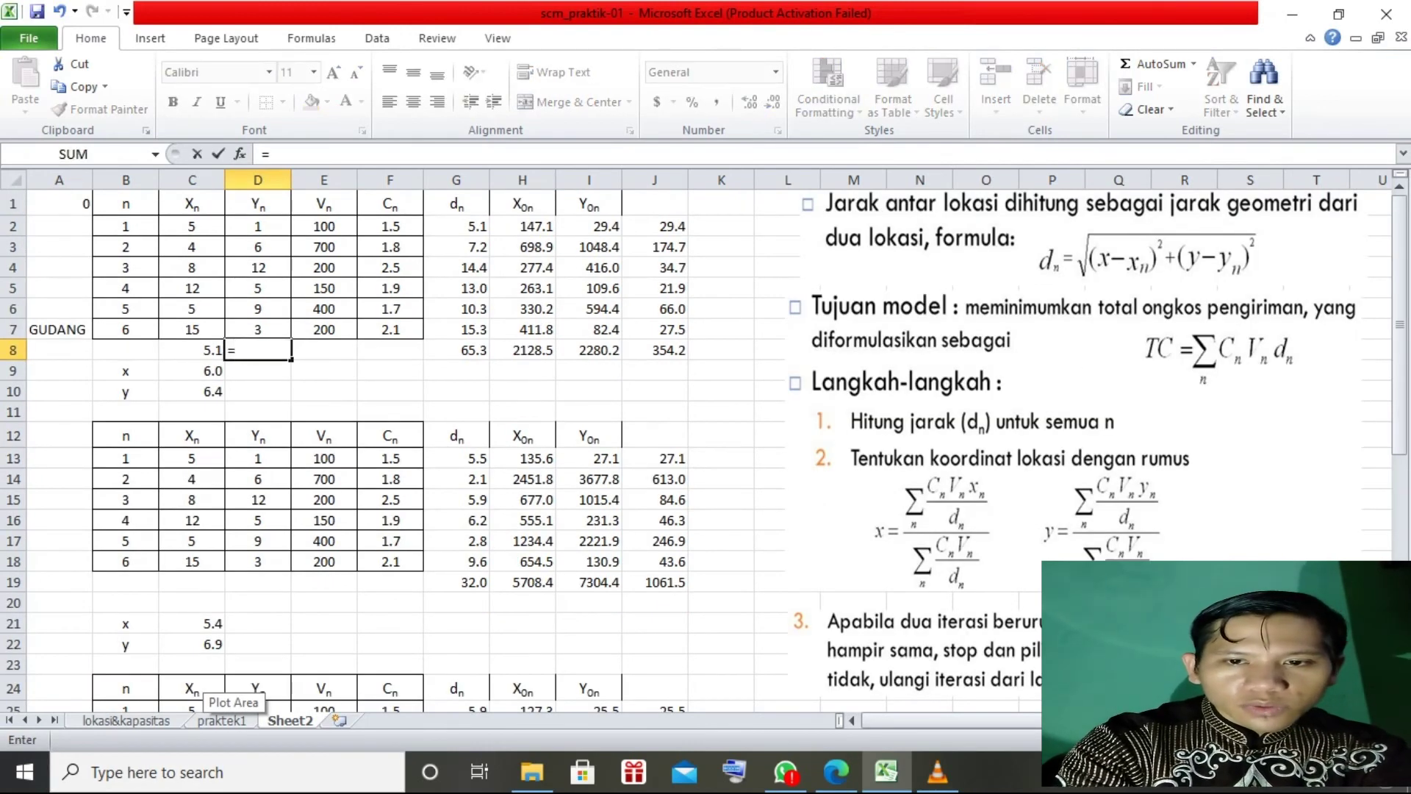
{"action": "left_click_drag", "start_coordinate": [1399, 350], "coordinate": [1399, 590]}
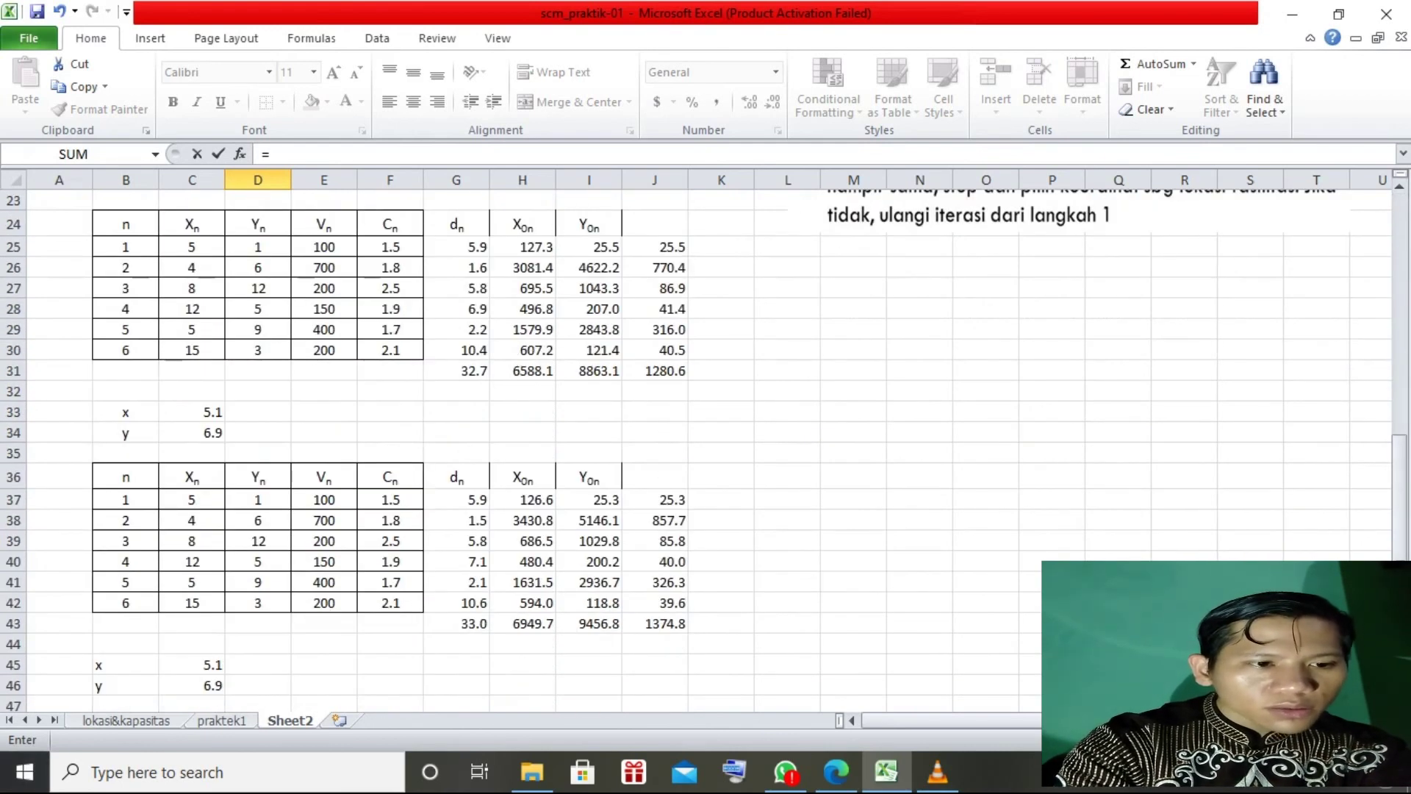
{"action": "left_click", "coordinate": [217, 685]}
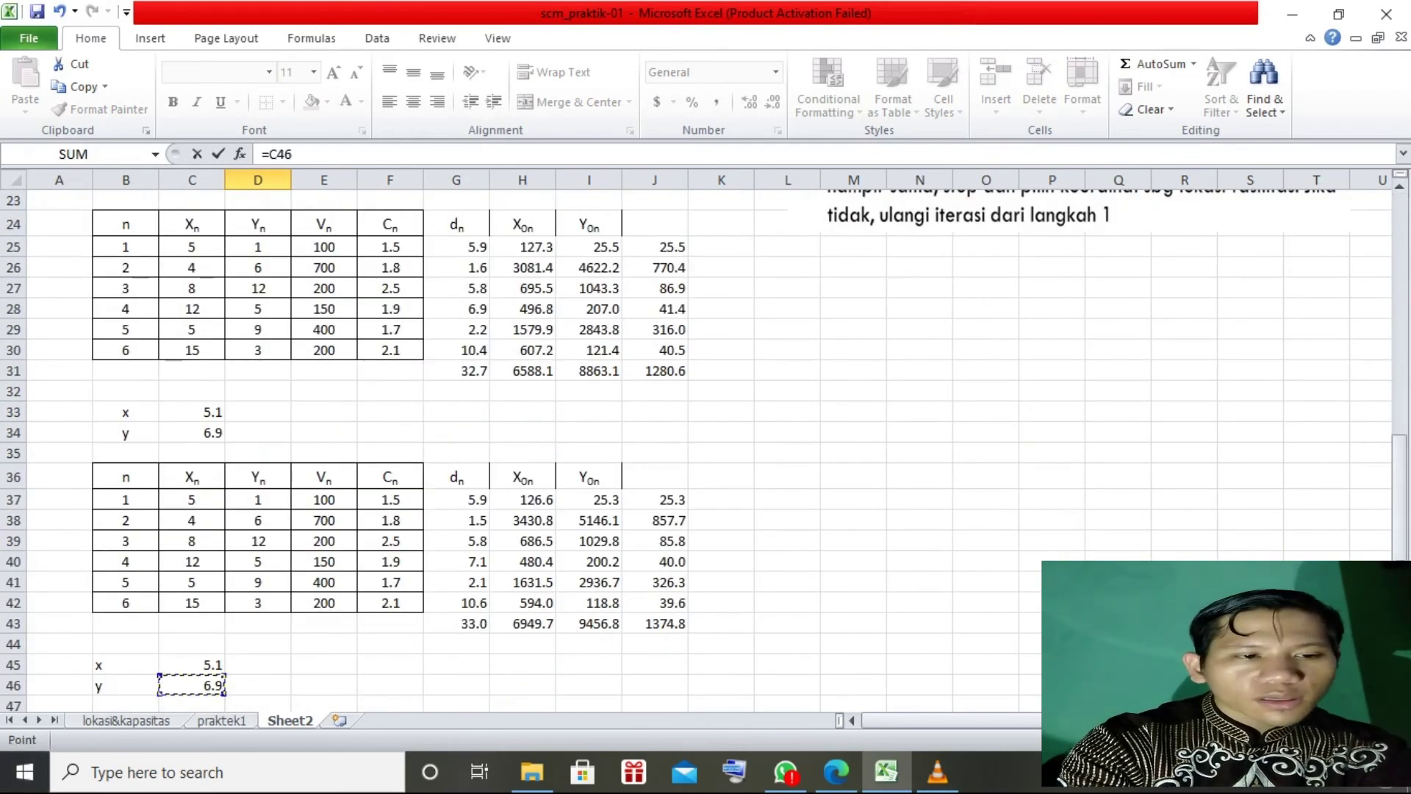
{"action": "key", "text": "Escape"}
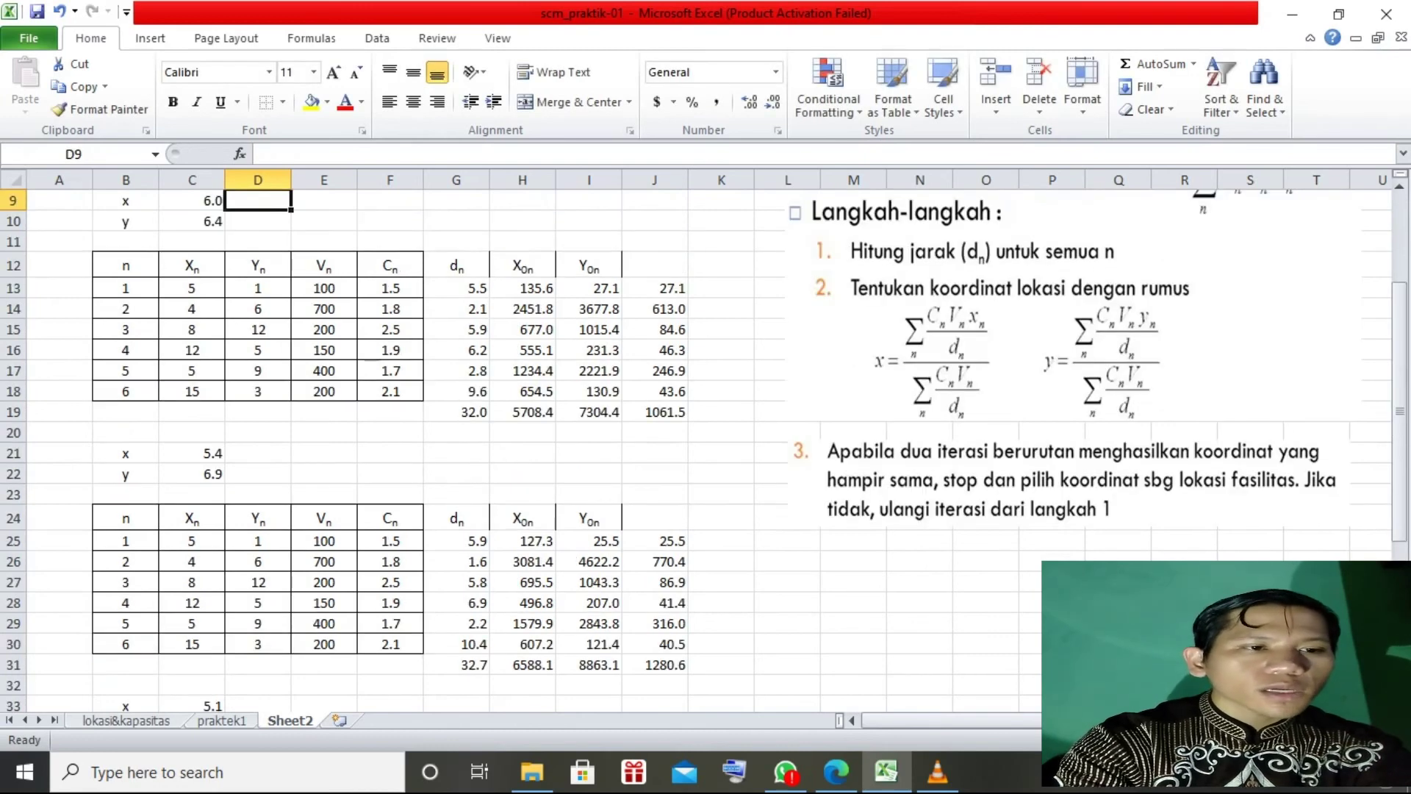
Step: Insert a markers-only scatter chart of the Xn and Yn data in C1:D8 and move it up beside the first table
{"action": "scroll", "coordinate": [696, 450], "scroll_direction": "up", "scroll_amount": 3}
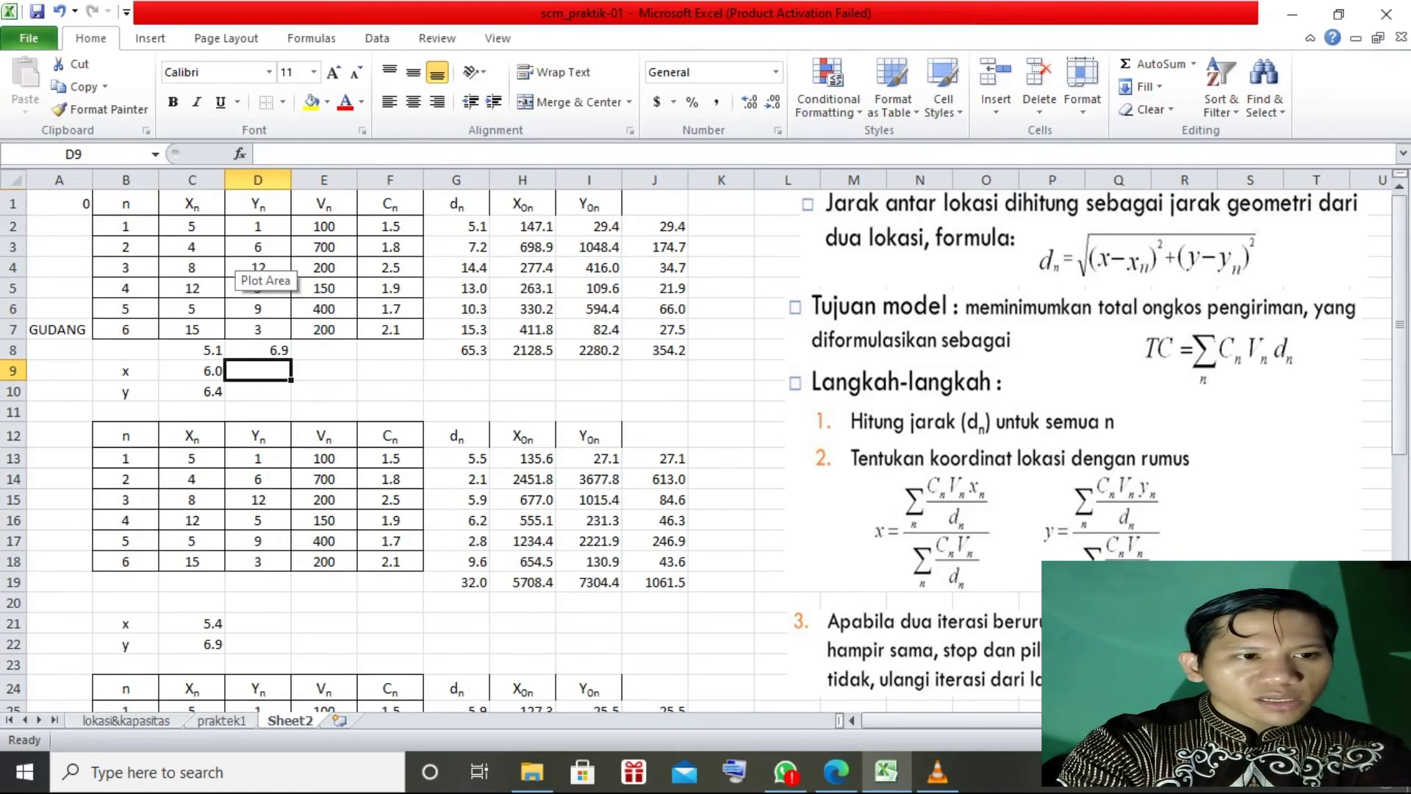
{"action": "left_click_drag", "start_coordinate": [191, 203], "coordinate": [280, 351]}
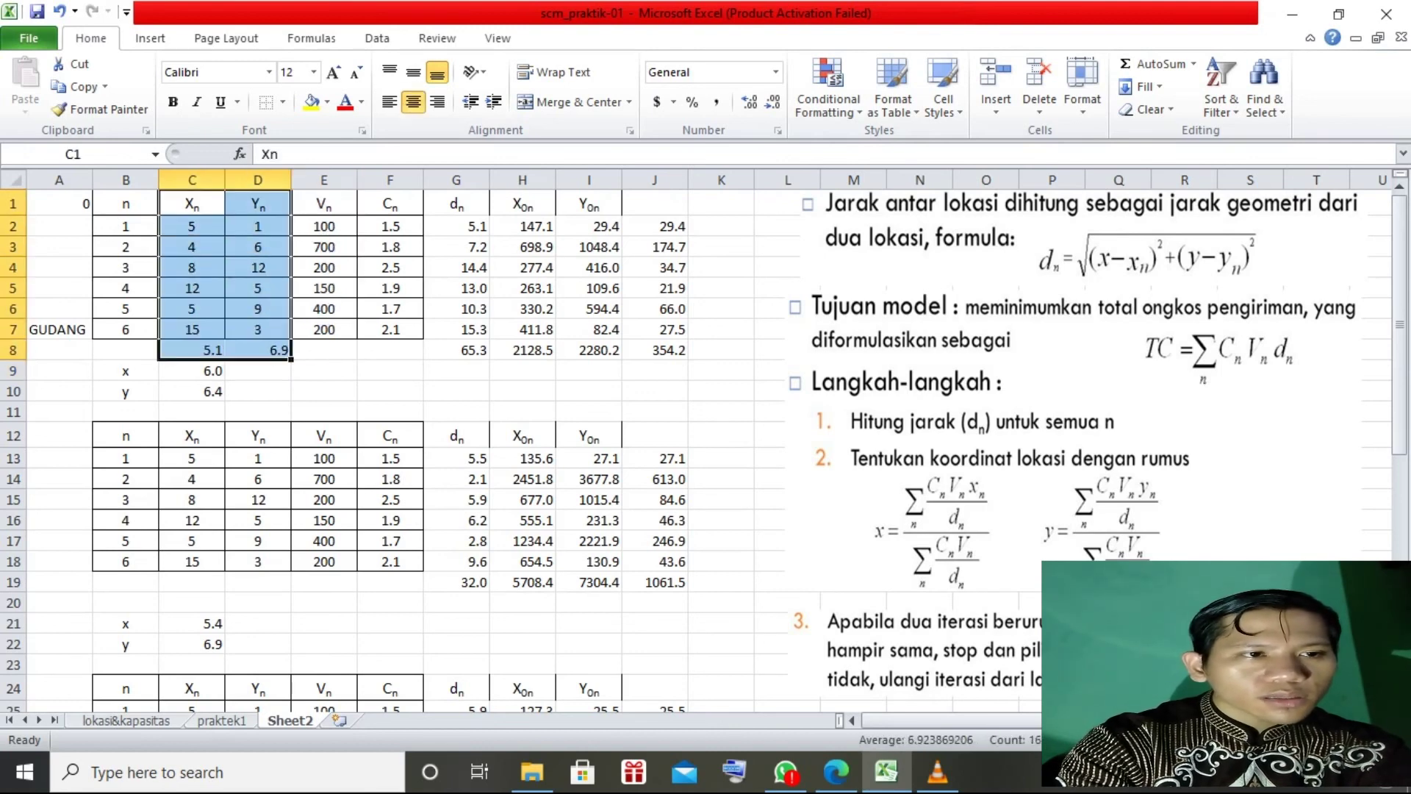
{"action": "left_click", "coordinate": [150, 38]}
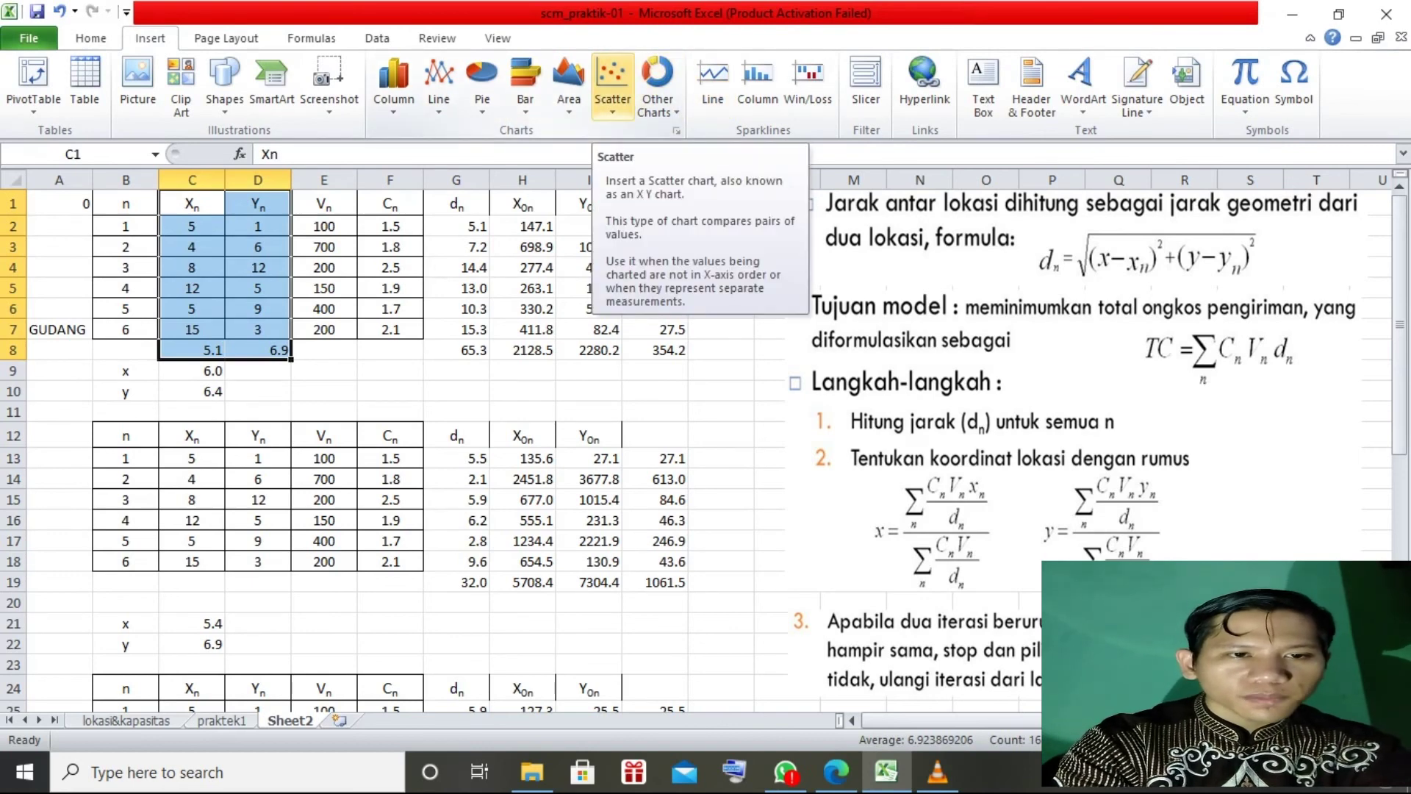
{"action": "left_click", "coordinate": [612, 84]}
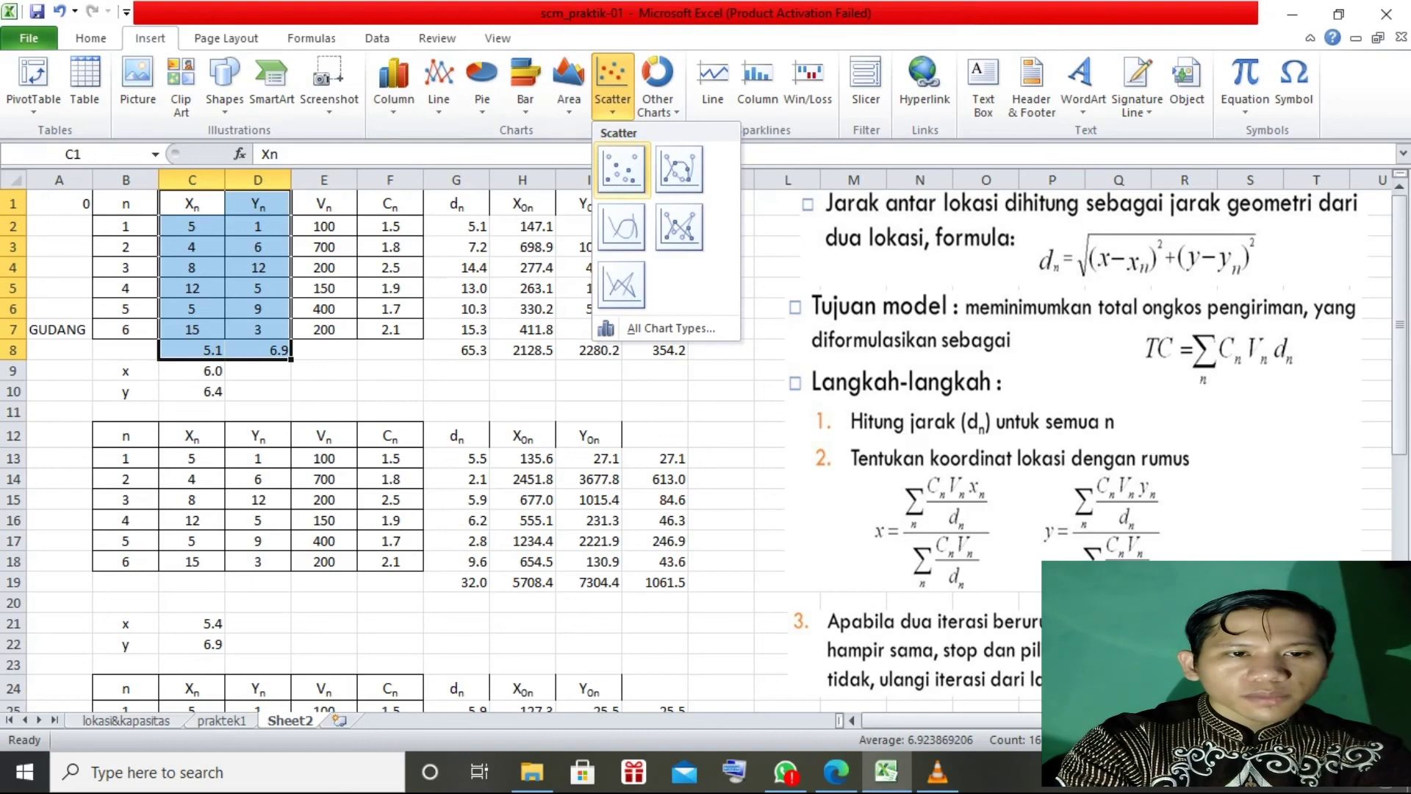
{"action": "left_click", "coordinate": [620, 169]}
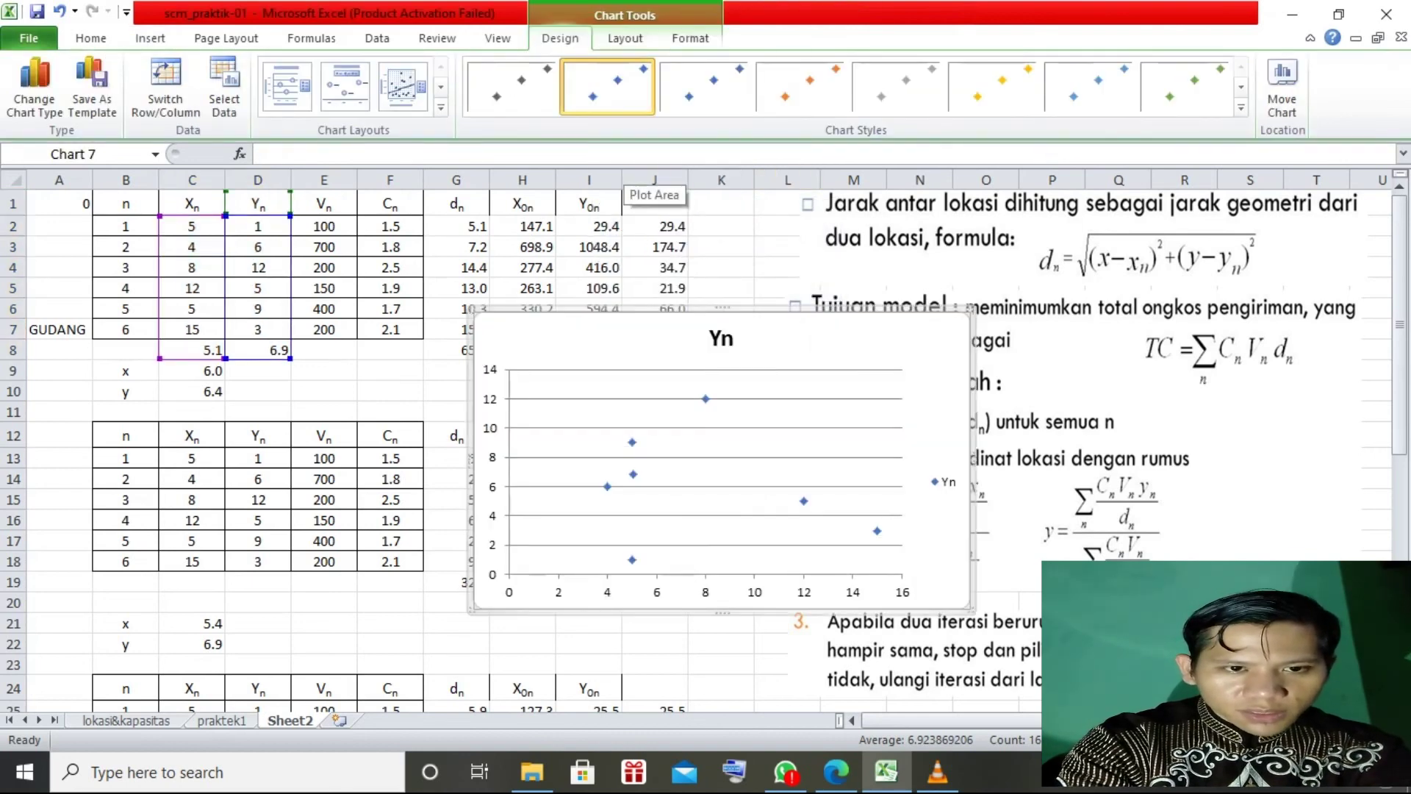
{"action": "left_click_drag", "start_coordinate": [874, 342], "coordinate": [903, 239]}
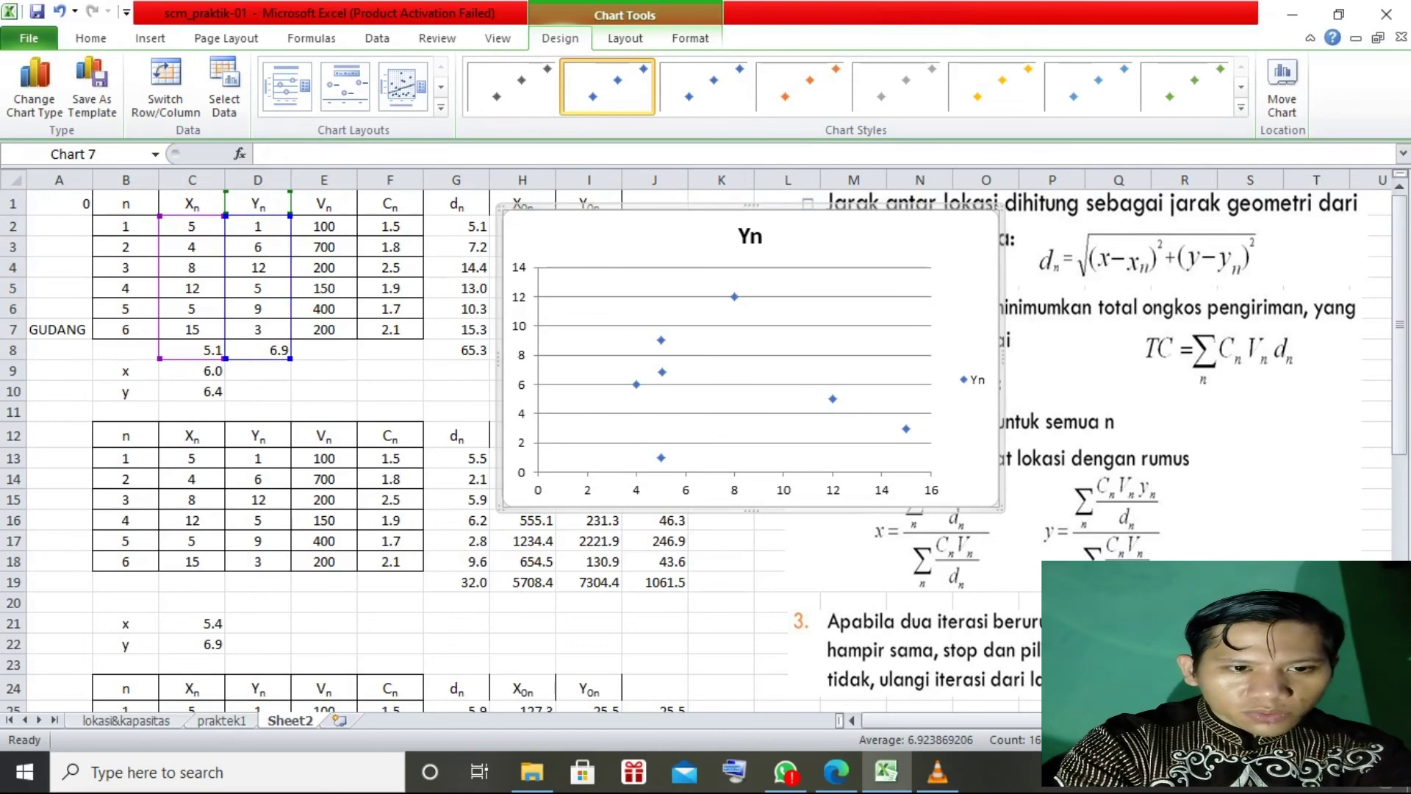
Step: Add data labels to the Yn series points in the scatter chart
{"action": "left_click", "coordinate": [662, 372]}
{"action": "right_click", "coordinate": [662, 372]}
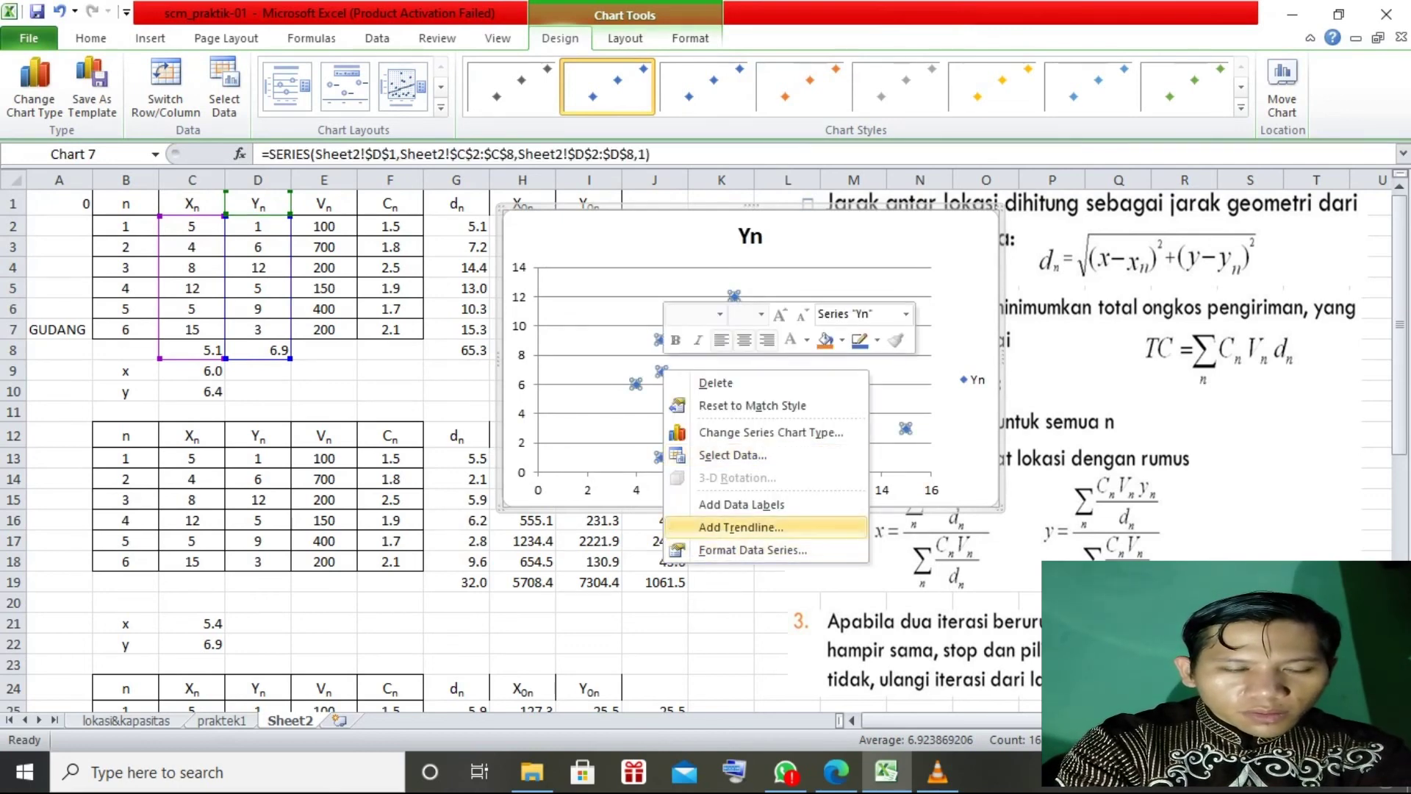
{"action": "left_click", "coordinate": [742, 504]}
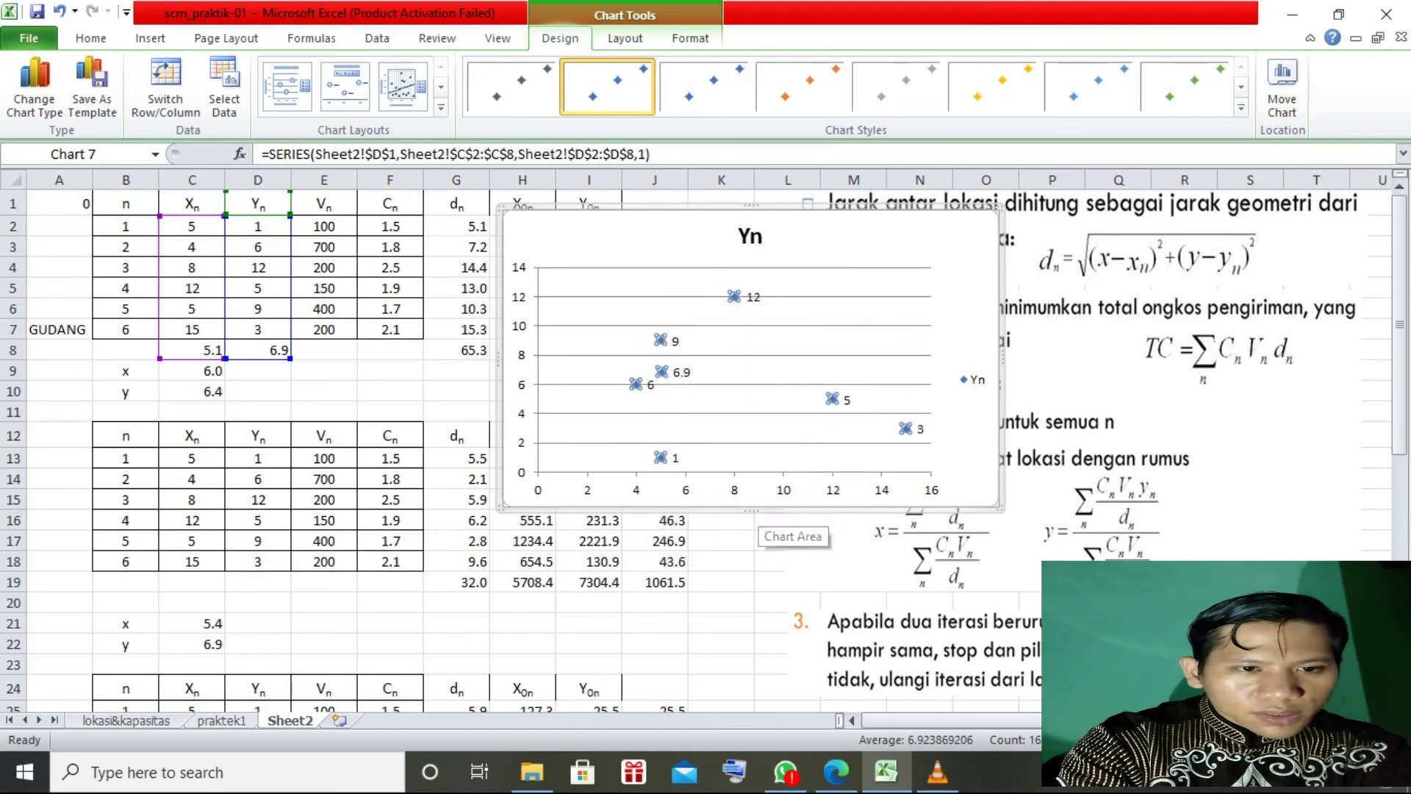